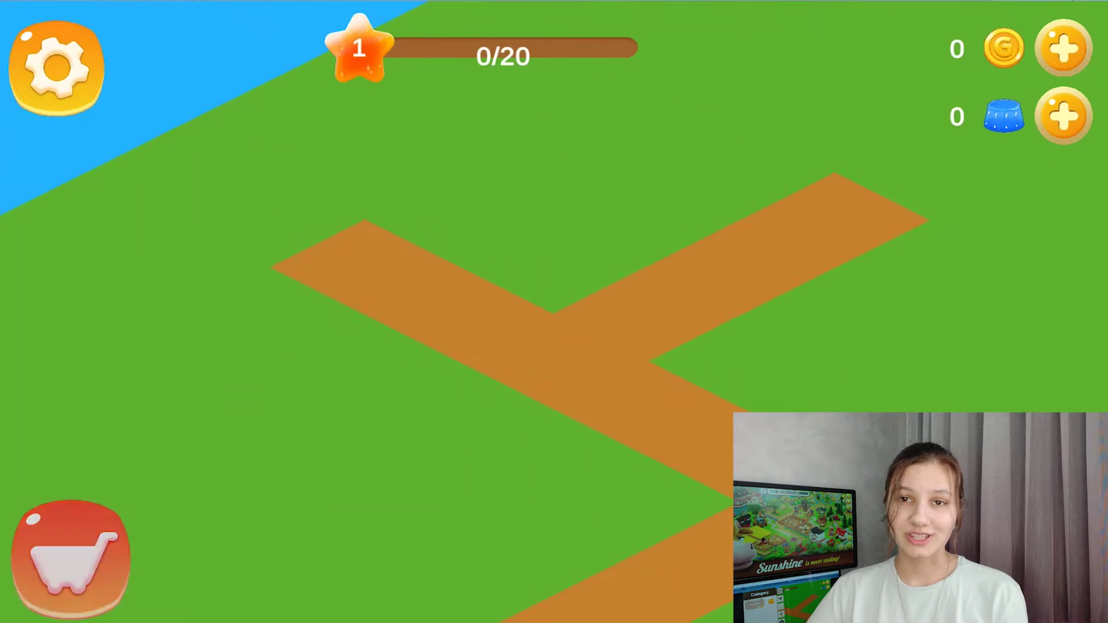
Step: Open the shop, drag the jelly item onto the map, then reopen it on the chicken tab
click(71, 558)
drag(299, 160, 462, 204)
click(462, 204)
click(72, 559)
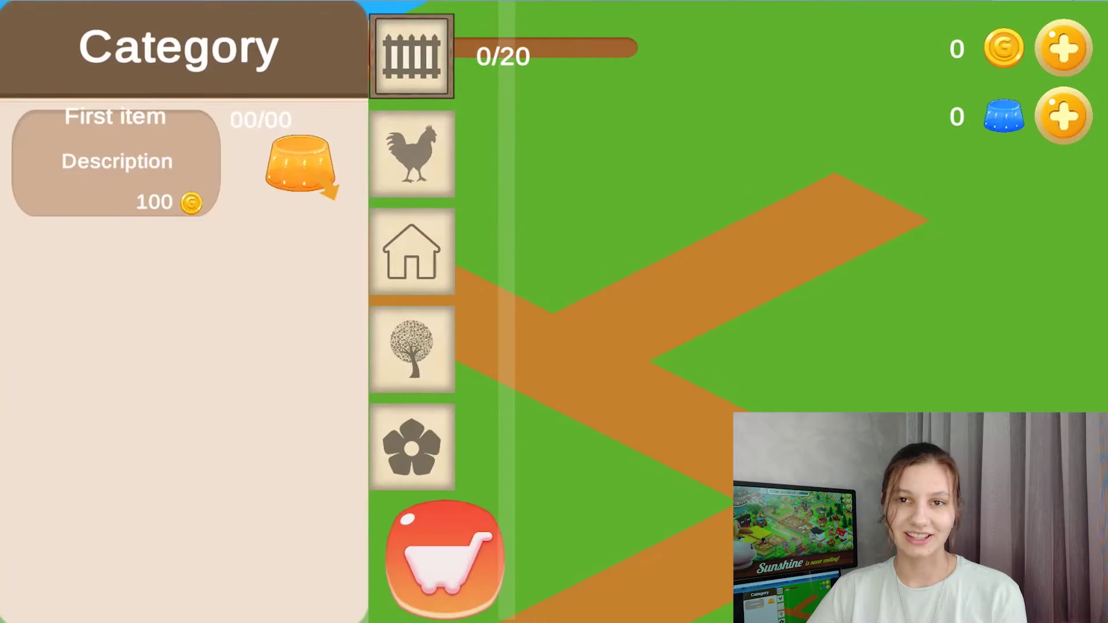
click(412, 155)
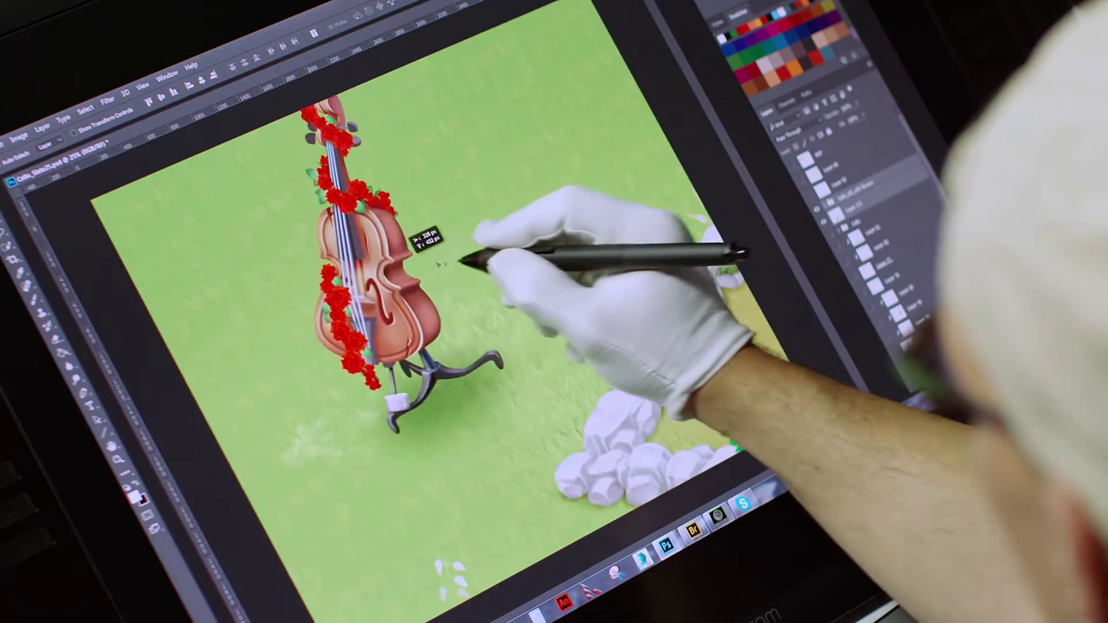
Step: Drag the cello character slightly left on the illustration canvas
drag(498, 273, 464, 281)
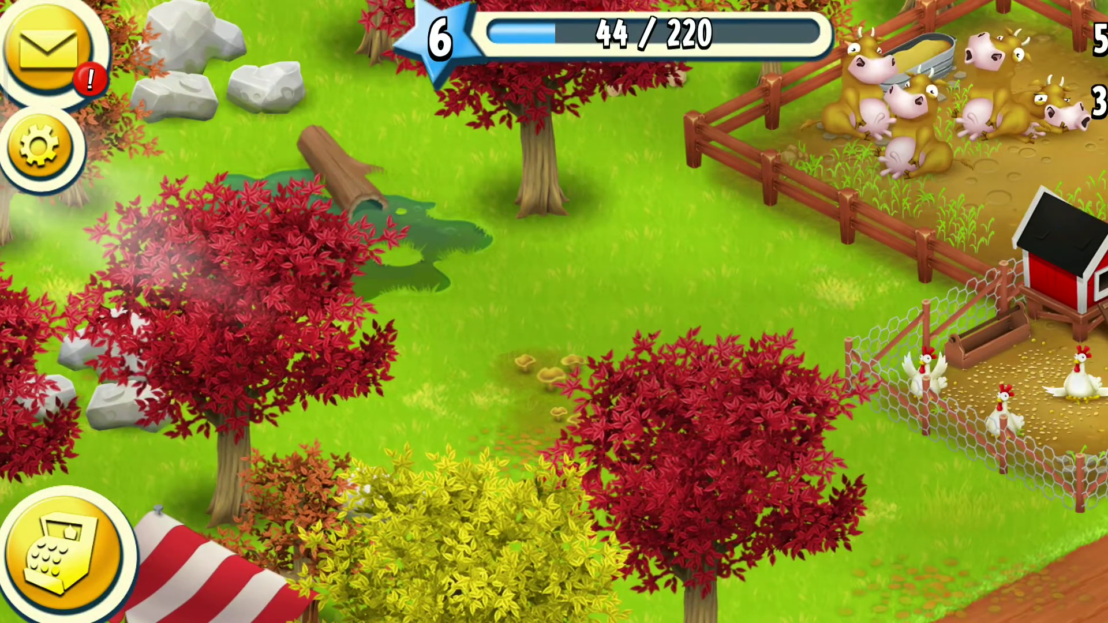
Step: Open the build shop and browse the Animals, Animal Homes, Production Buildings and Trees & Bushes tabs
click(61, 555)
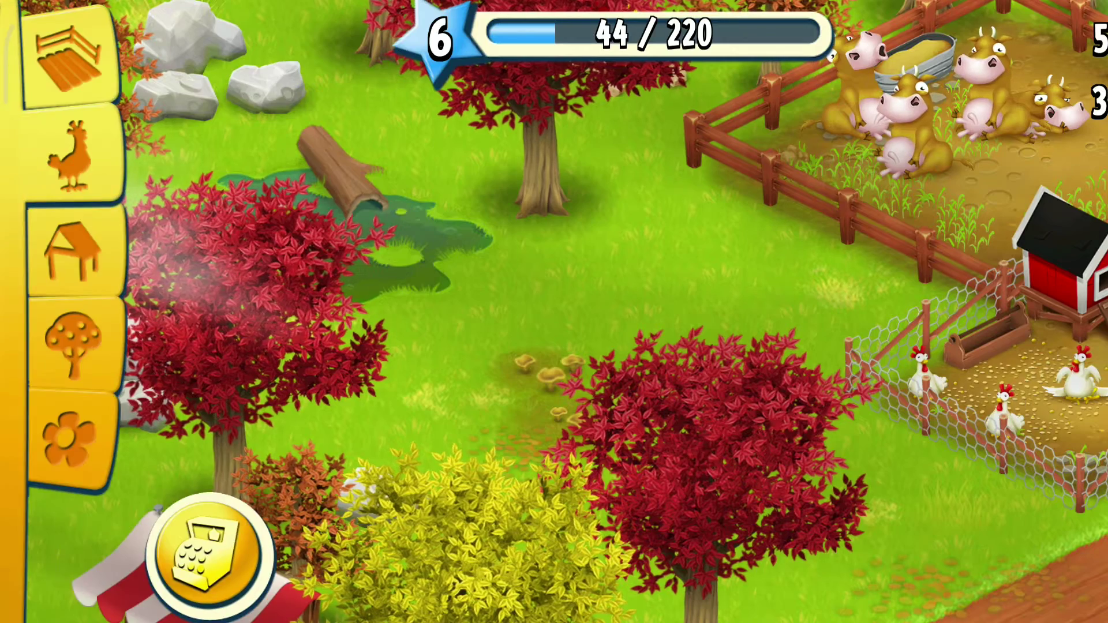
click(74, 156)
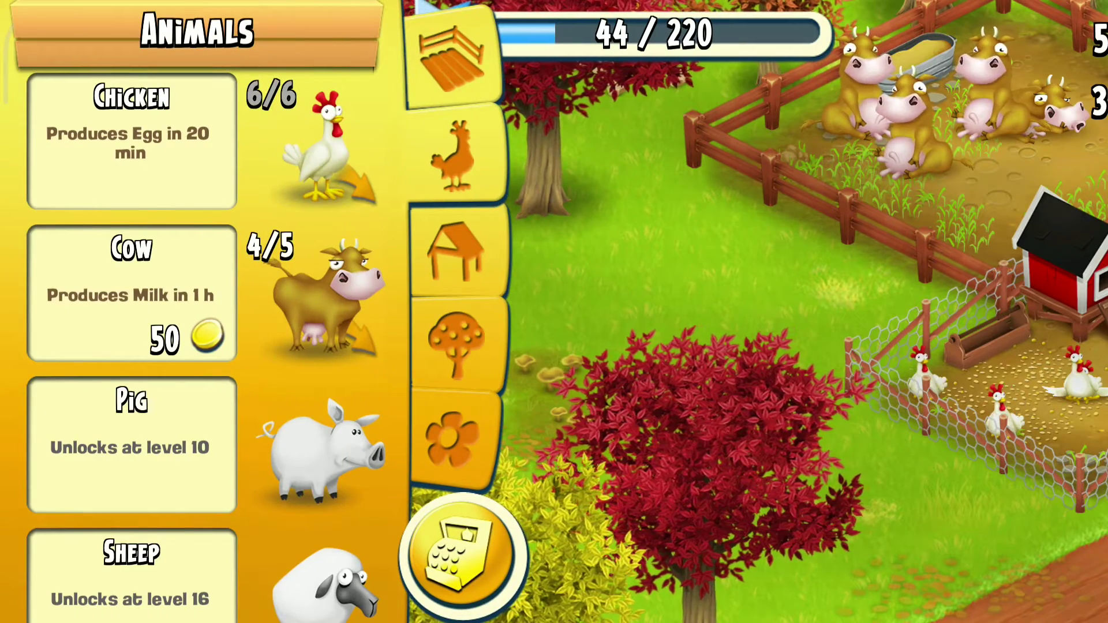
click(455, 56)
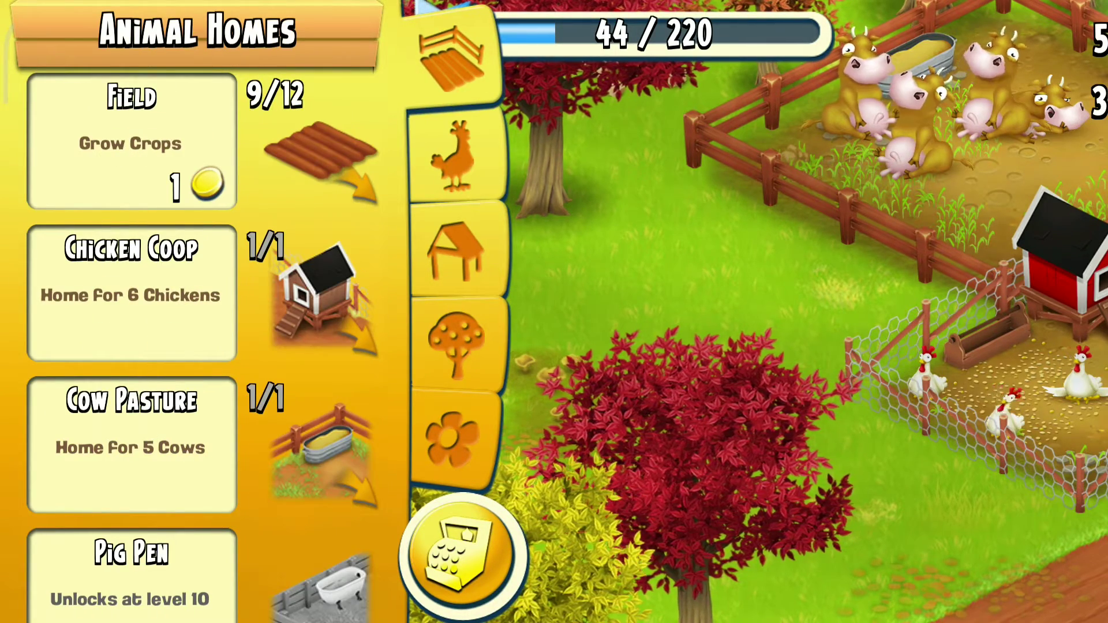
click(455, 156)
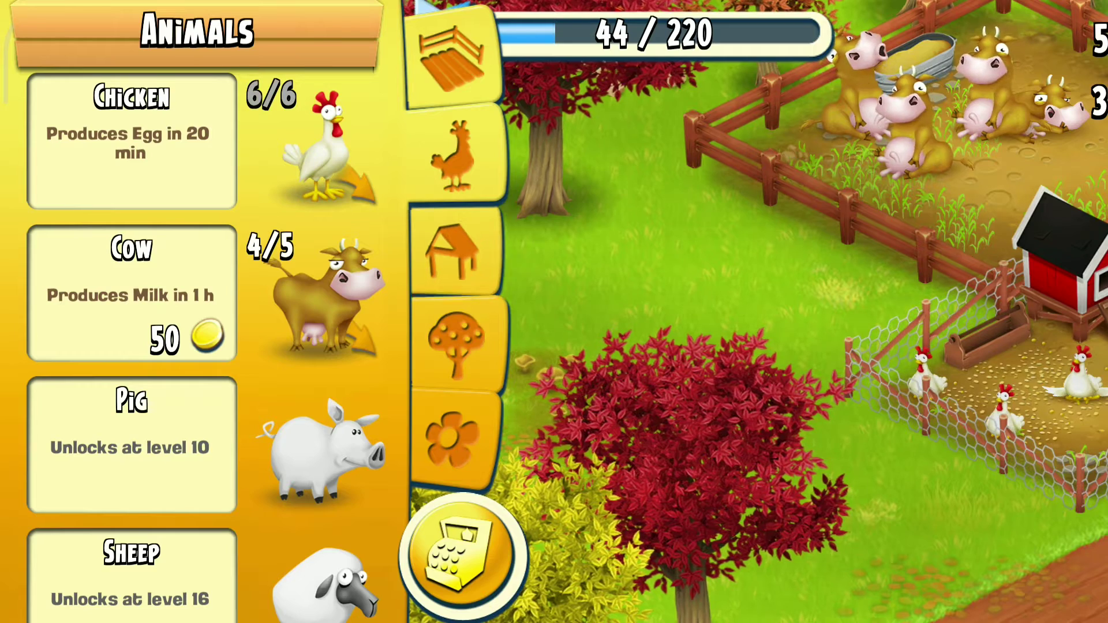
click(455, 251)
click(454, 341)
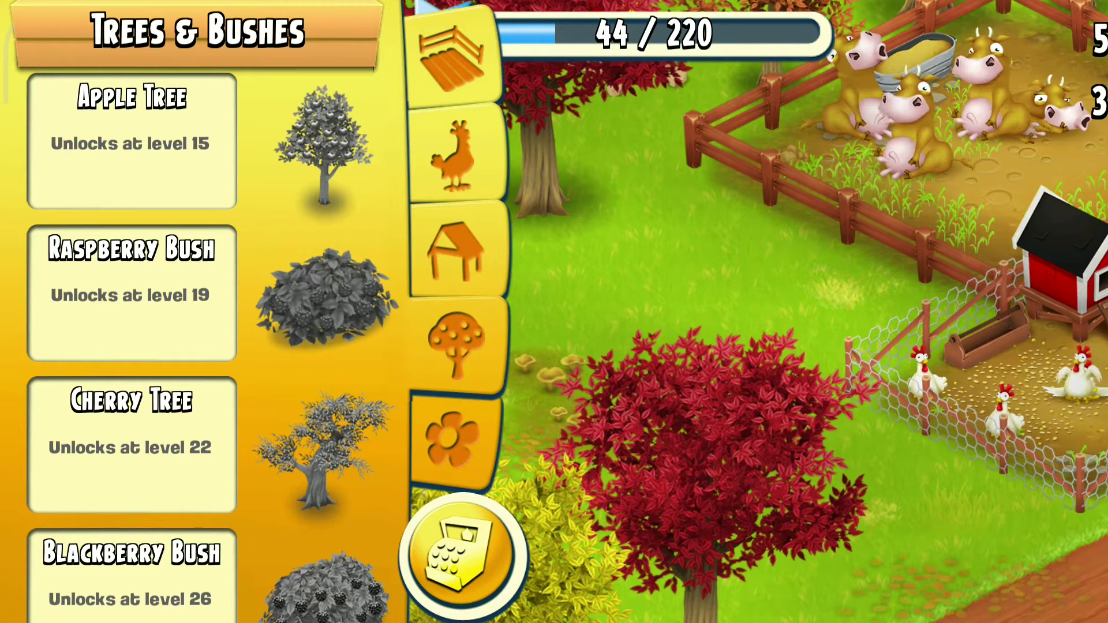
Step: Drag three Field tiles from Animal Homes onto the farm beside the existing field
click(450, 56)
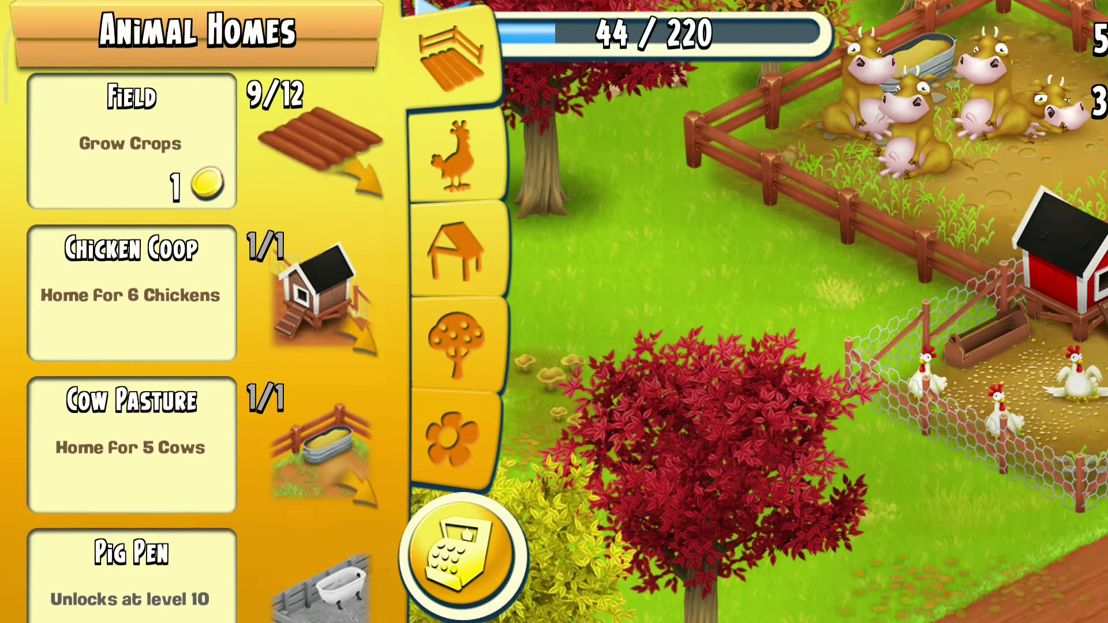
mouse_move(321, 143)
mouse_down()
mouse_move(495, 234)
mouse_move(693, 204)
mouse_move(615, 243)
mouse_up()
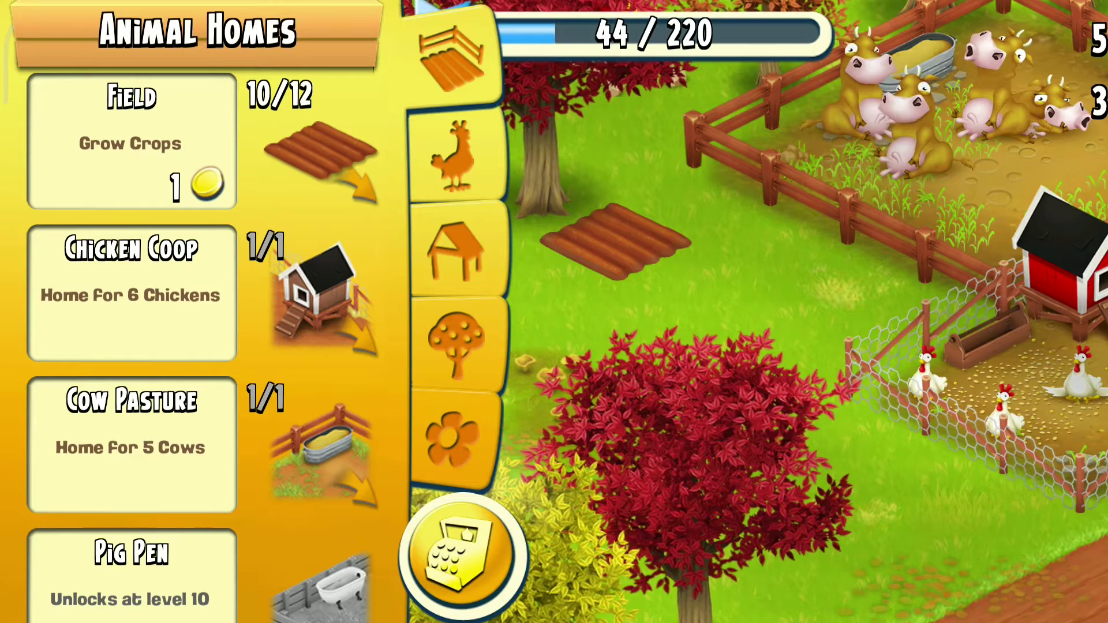
mouse_move(780, 390)
mouse_down()
mouse_move(727, 304)
mouse_move(789, 390)
mouse_up()
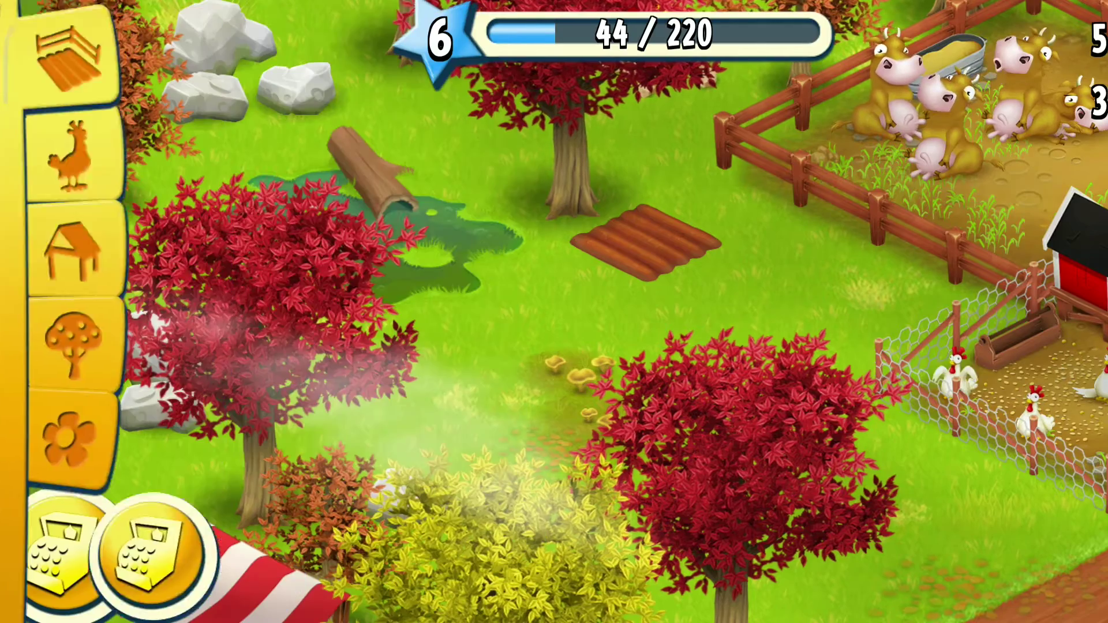
click(779, 260)
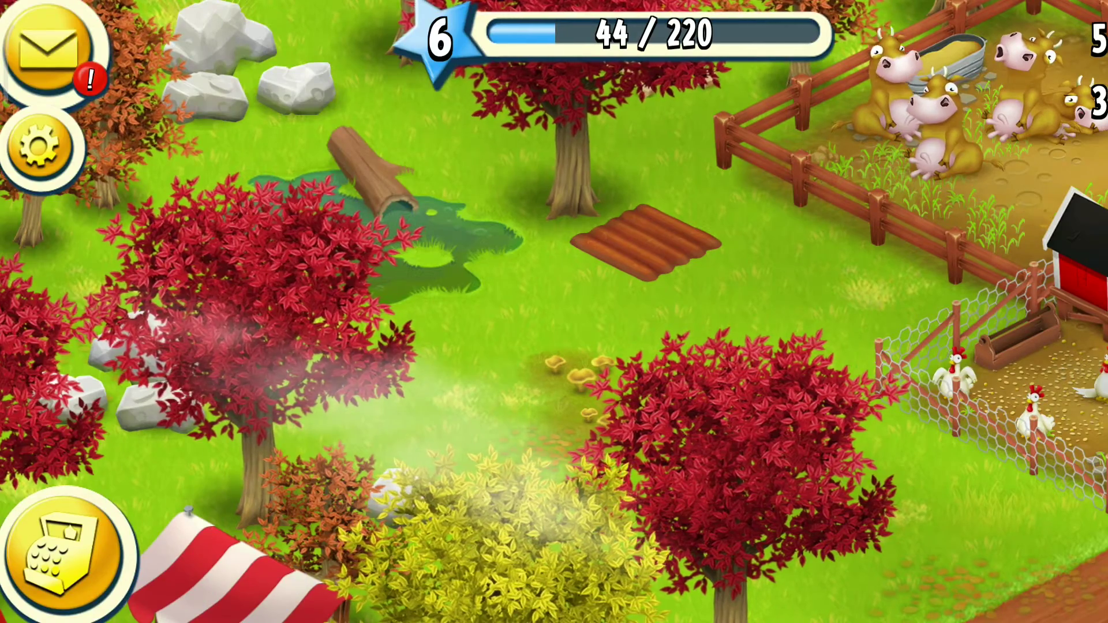
click(61, 555)
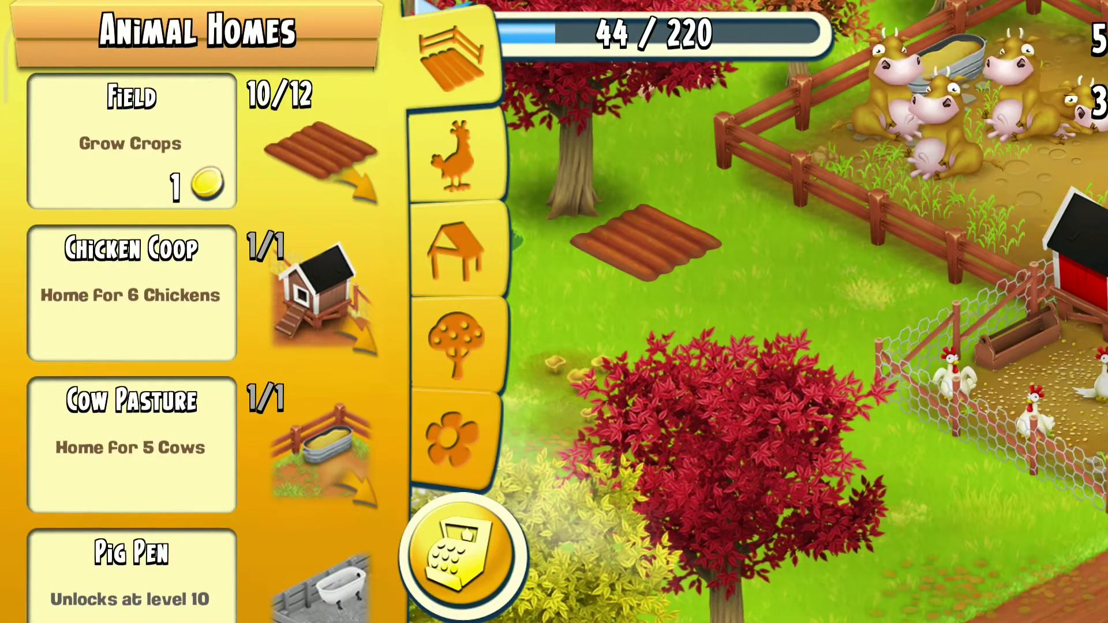
drag(321, 152, 572, 259)
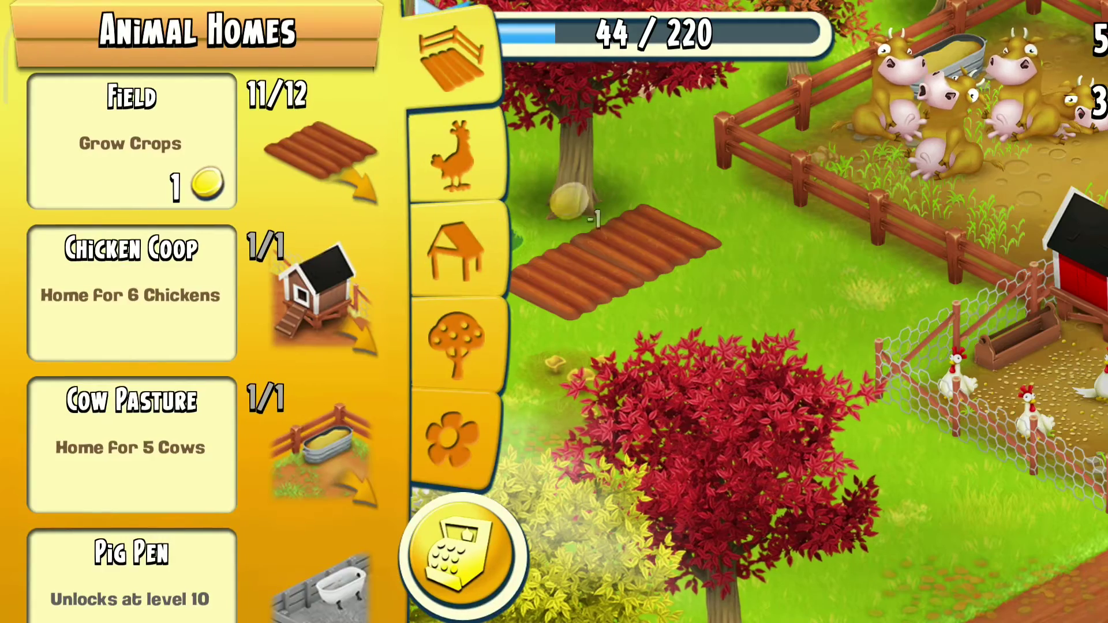
drag(320, 152, 728, 260)
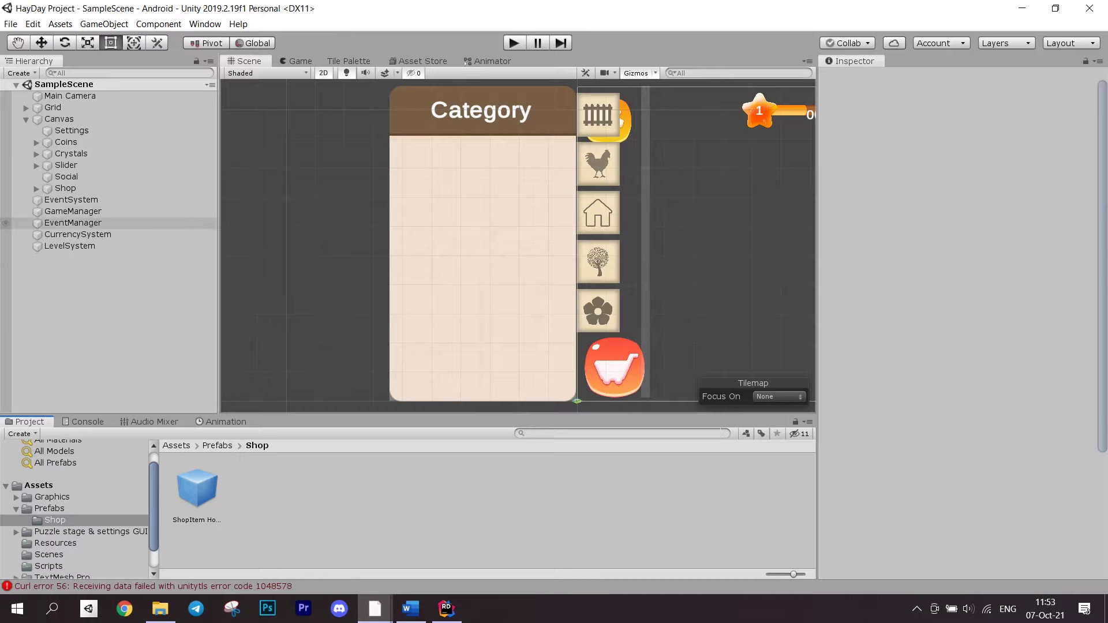
Step: Expand Shop and Shop_Holder in the Hierarchy, inspecting Shop button and UI Block
click(65, 188)
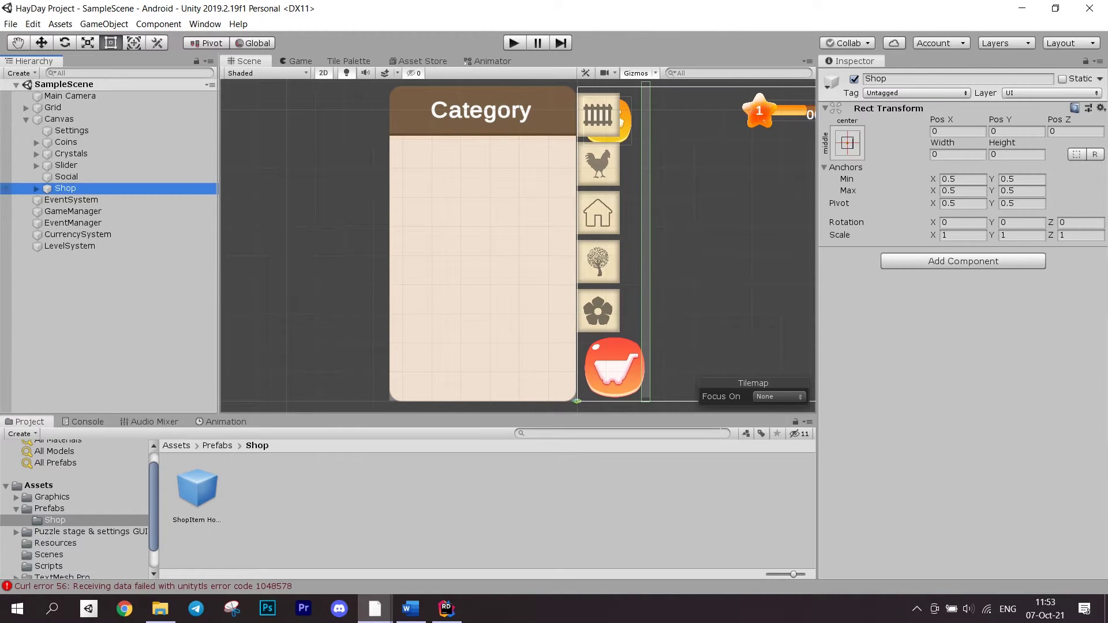
key(Right)
key(Down)
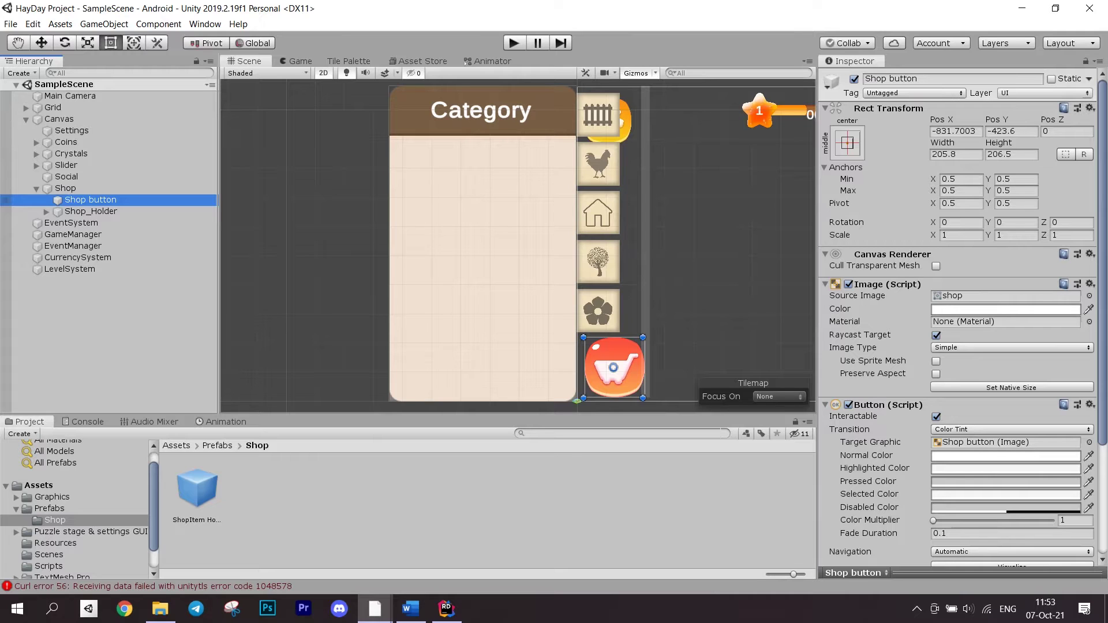
click(91, 211)
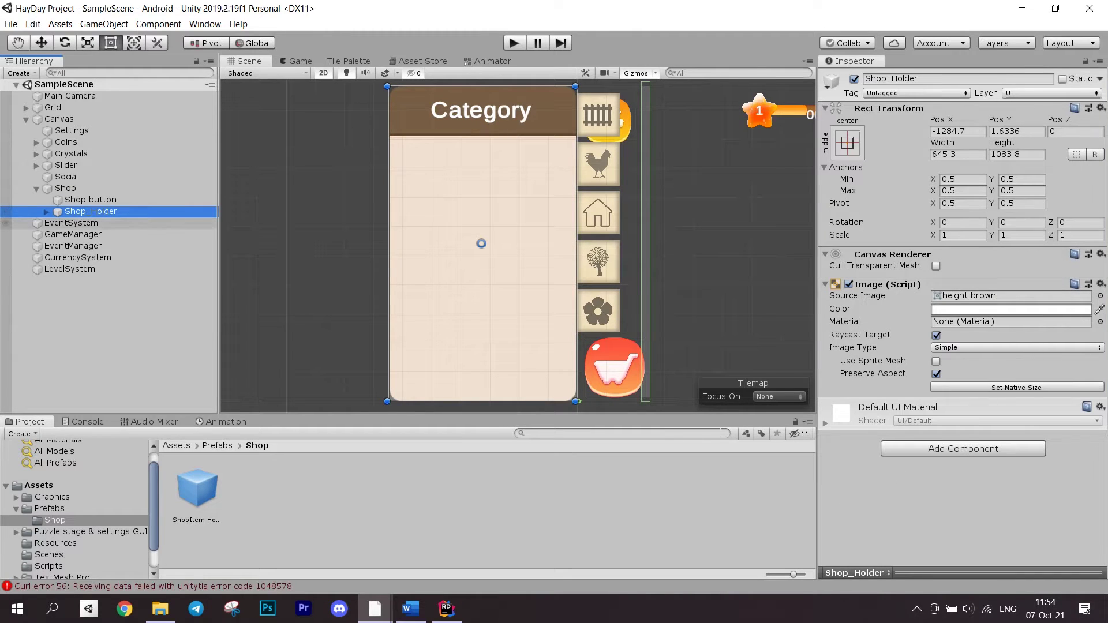
key(Right)
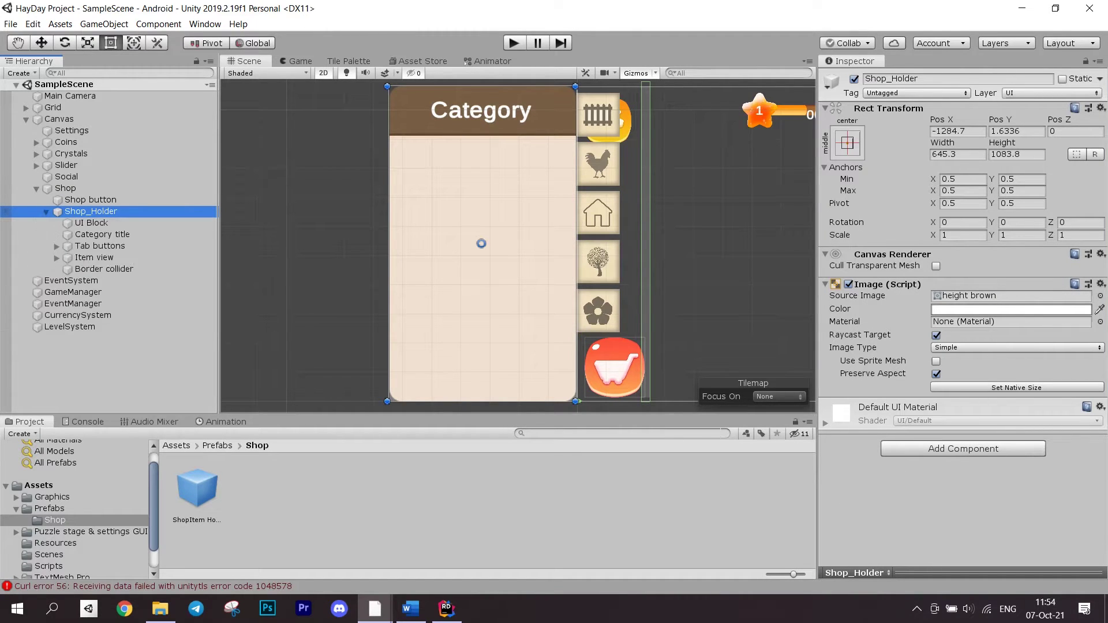
key(Down)
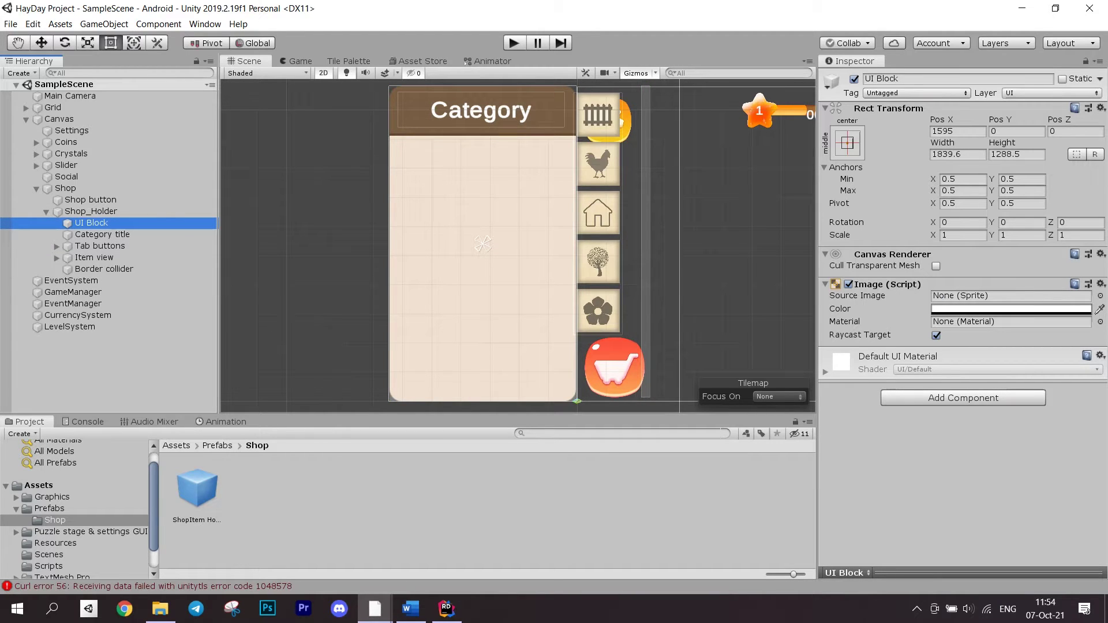
scroll(486, 245, down, 3)
Step: Frame the shop panel and inspect the Category title text and Tab buttons layout
mouse_move(727, 234)
mouse_down()
mouse_move(605, 232)
mouse_move(780, 243)
mouse_up()
scroll(554, 242, up, 2)
scroll(554, 242, up, 2)
scroll(554, 242, down, 1)
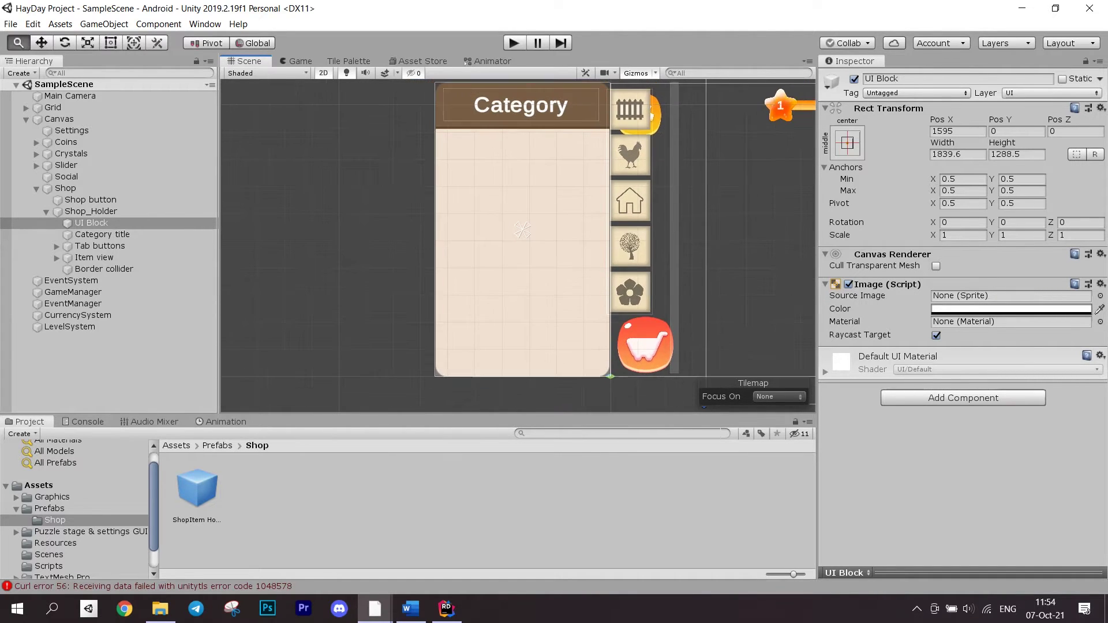
drag(554, 242, 544, 256)
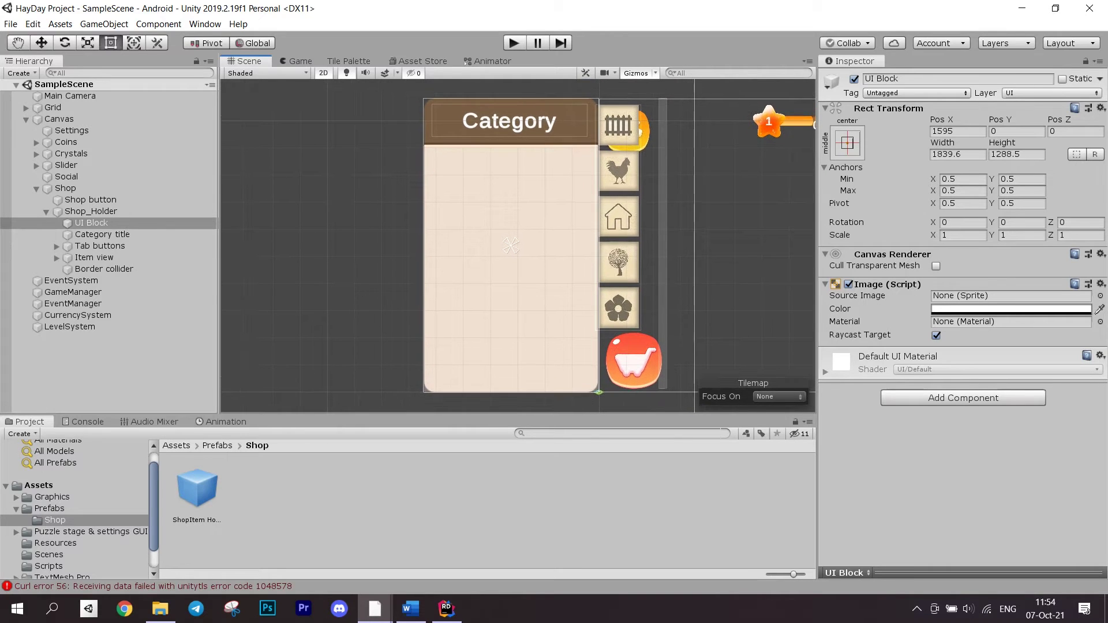
click(101, 233)
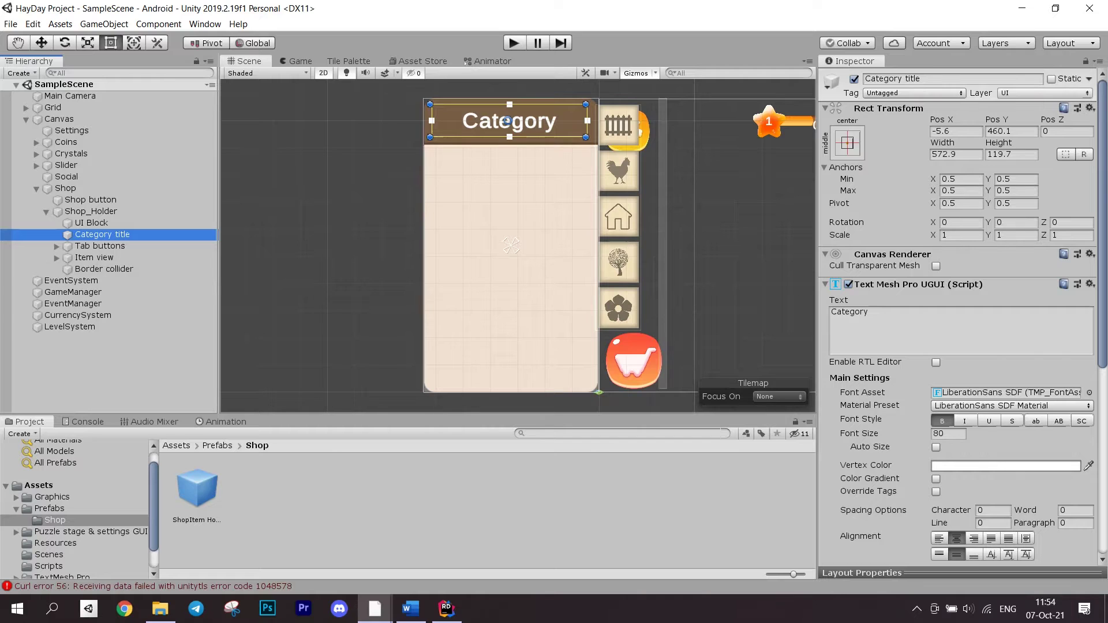
scroll(961, 347, down, 5)
scroll(961, 347, down, 3)
scroll(961, 347, up, 6)
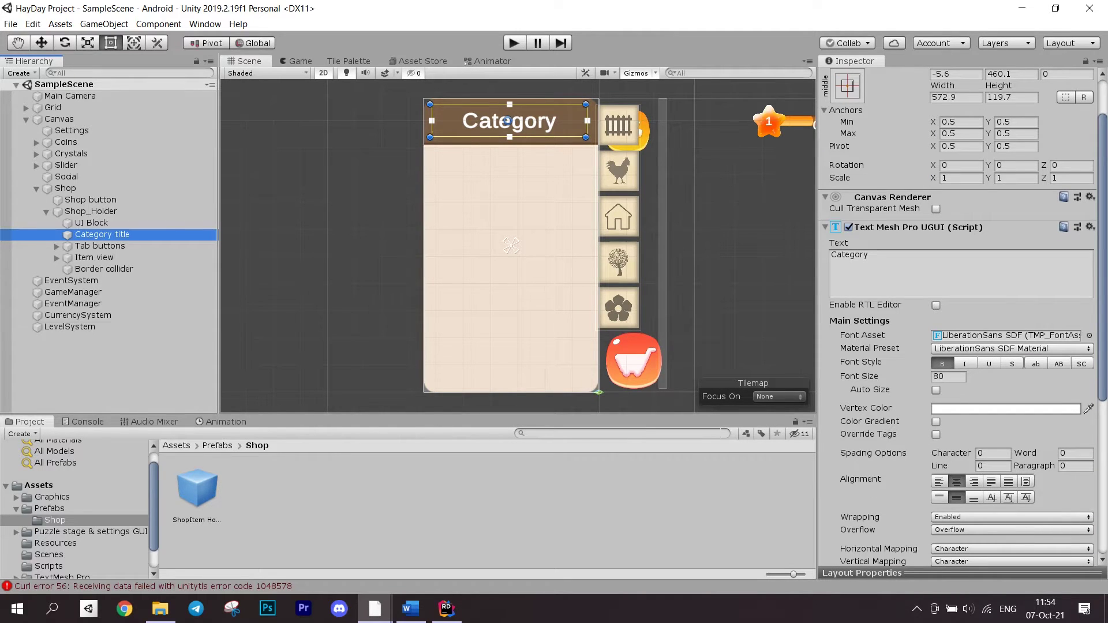
click(99, 246)
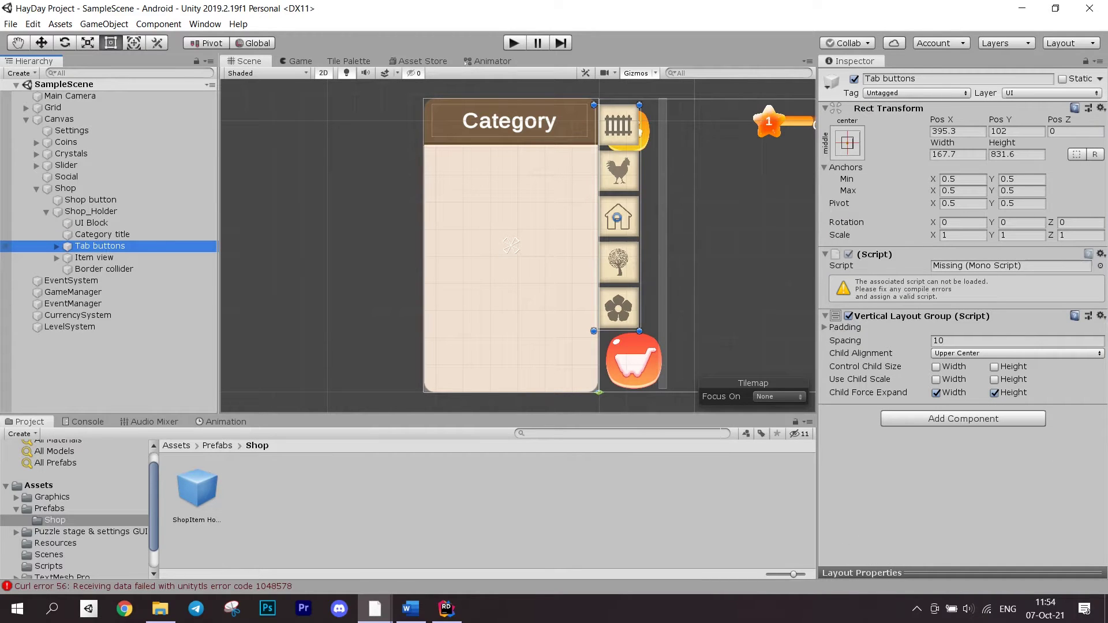
click(56, 247)
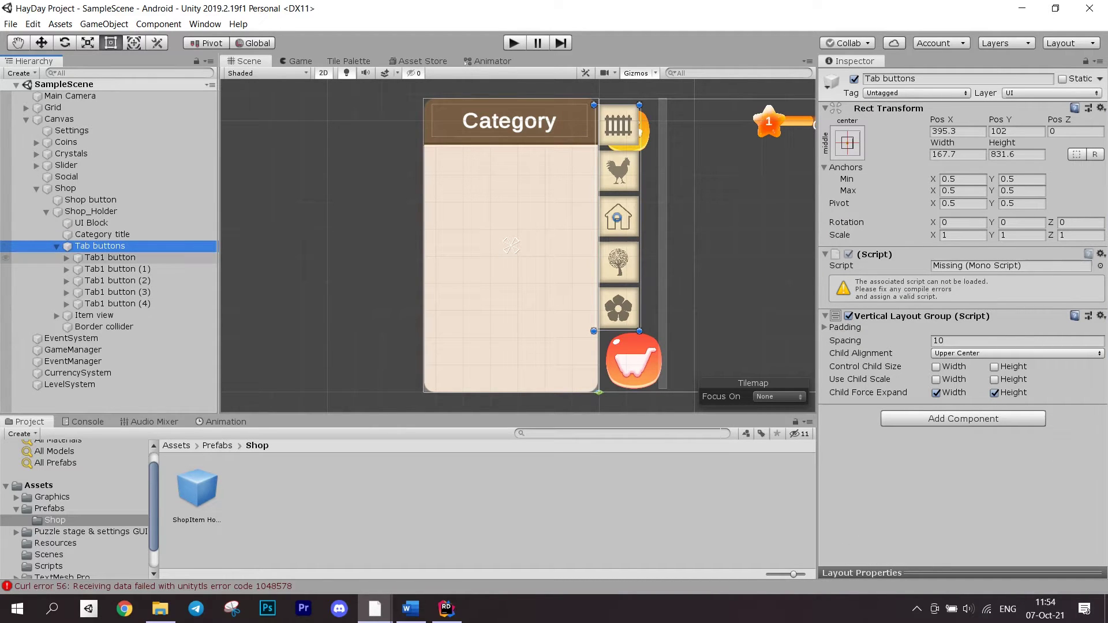
click(109, 257)
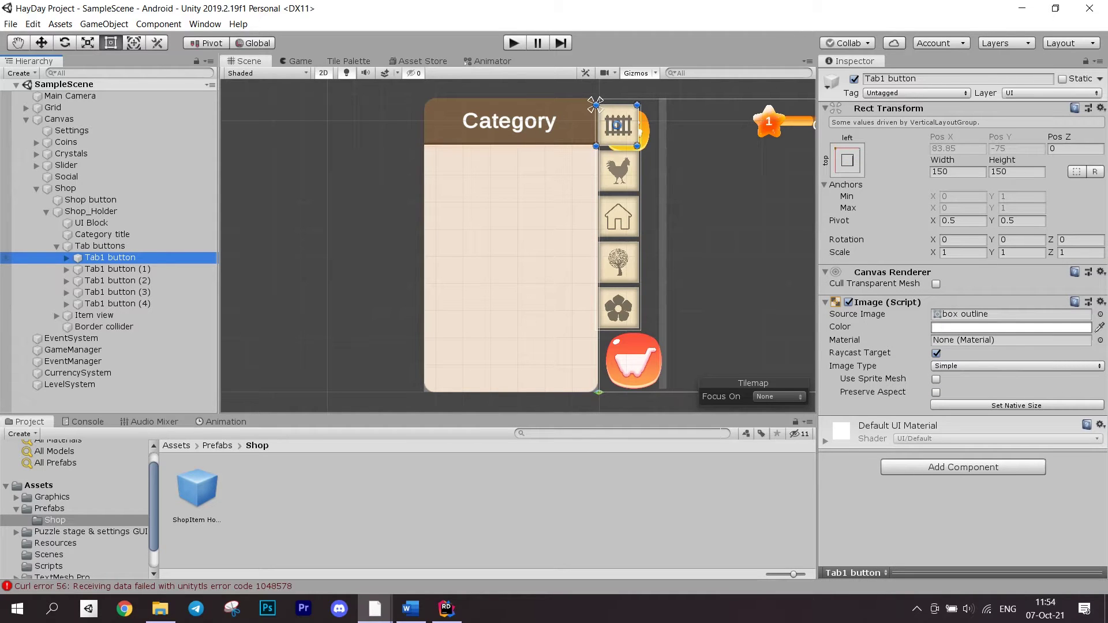
click(66, 257)
click(108, 268)
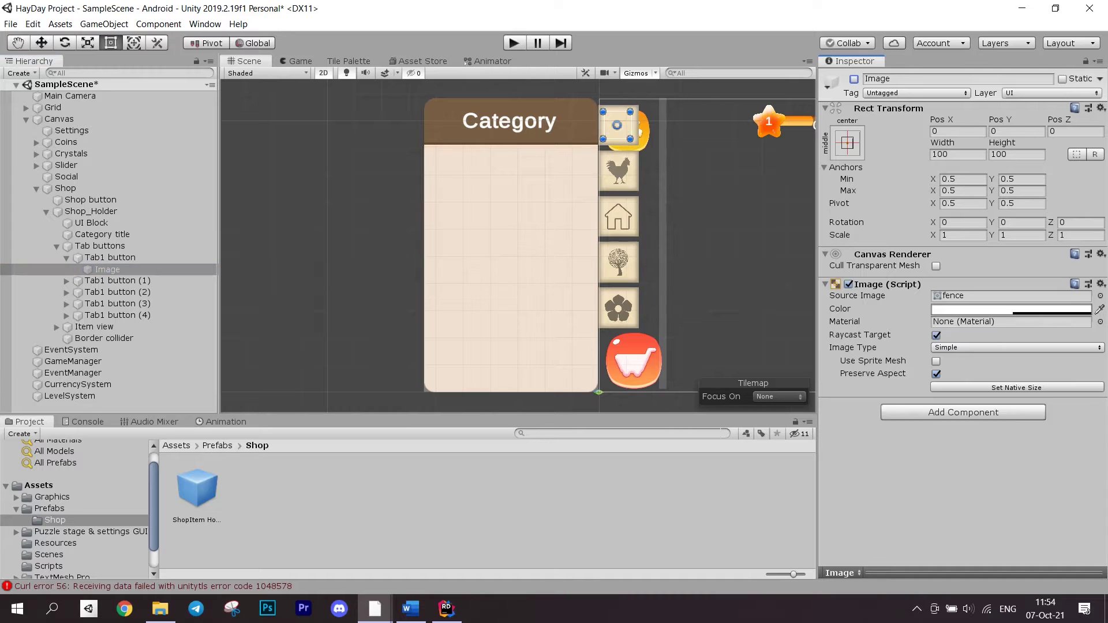
click(109, 257)
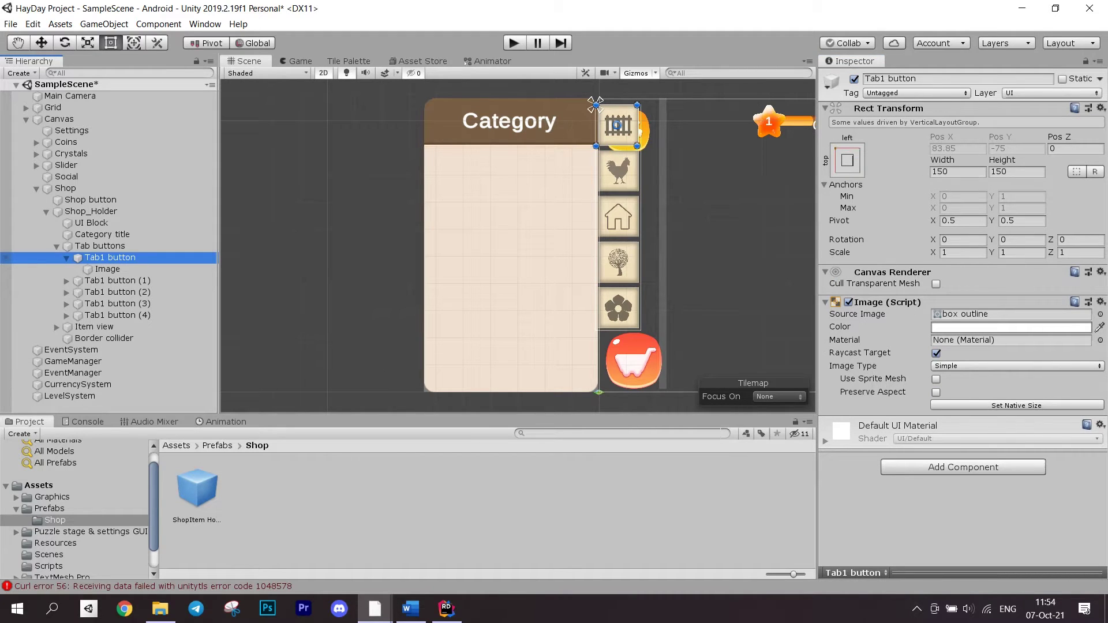
key(Left)
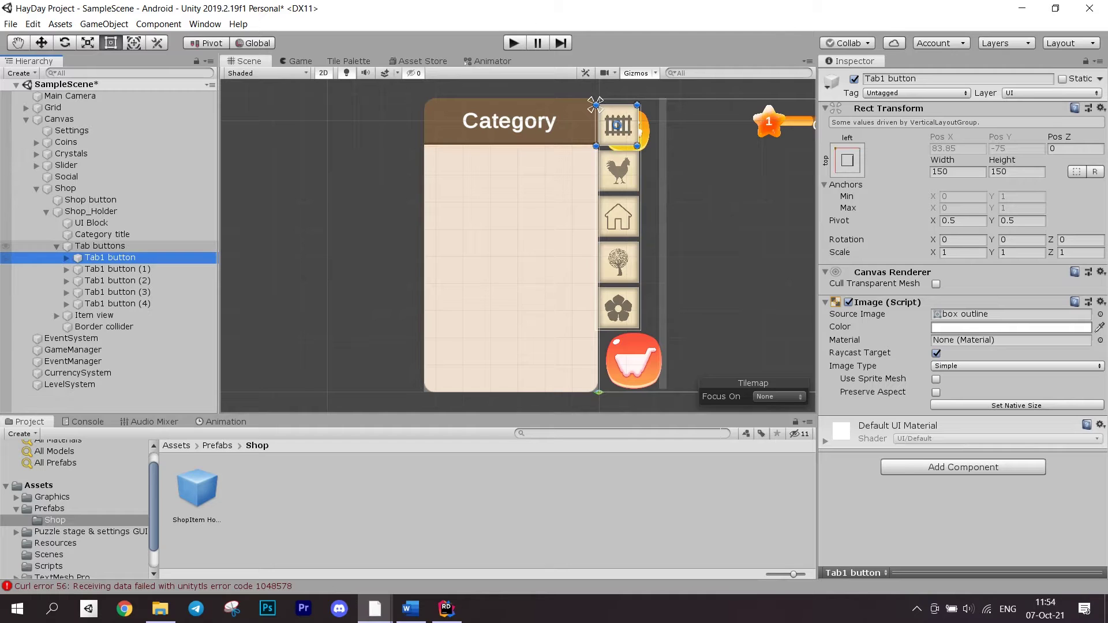
key(Left)
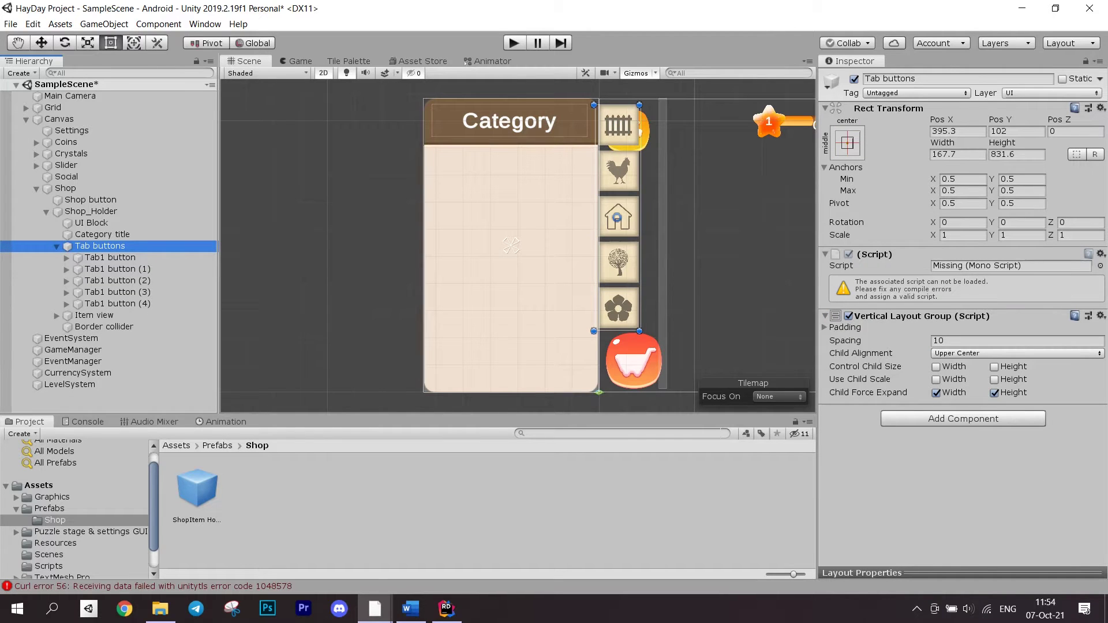
click(94, 315)
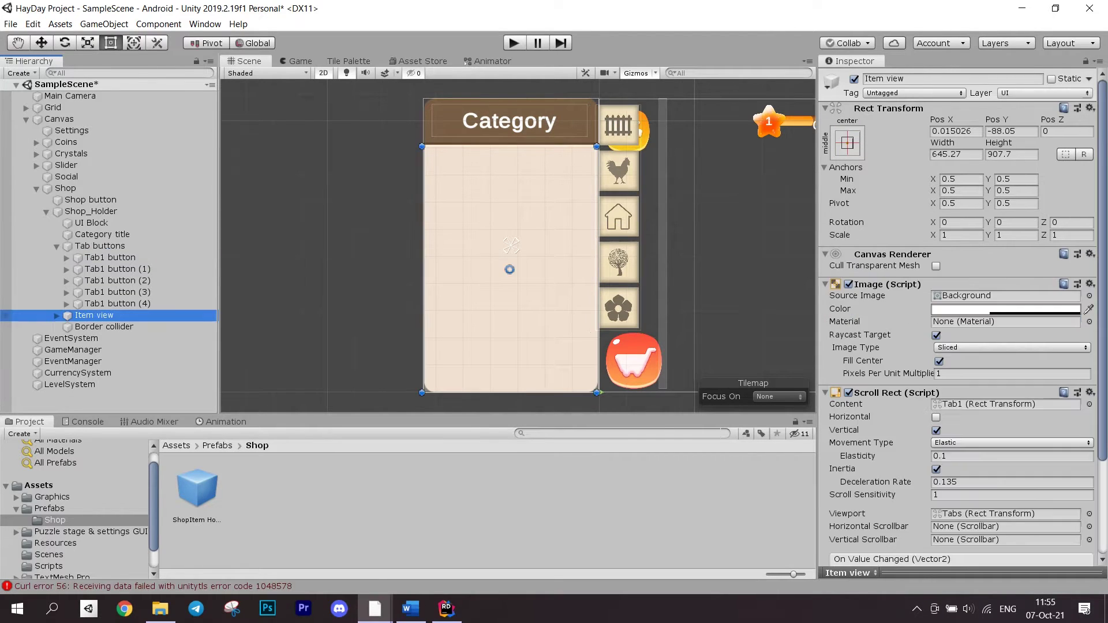
scroll(962, 346, down, 3)
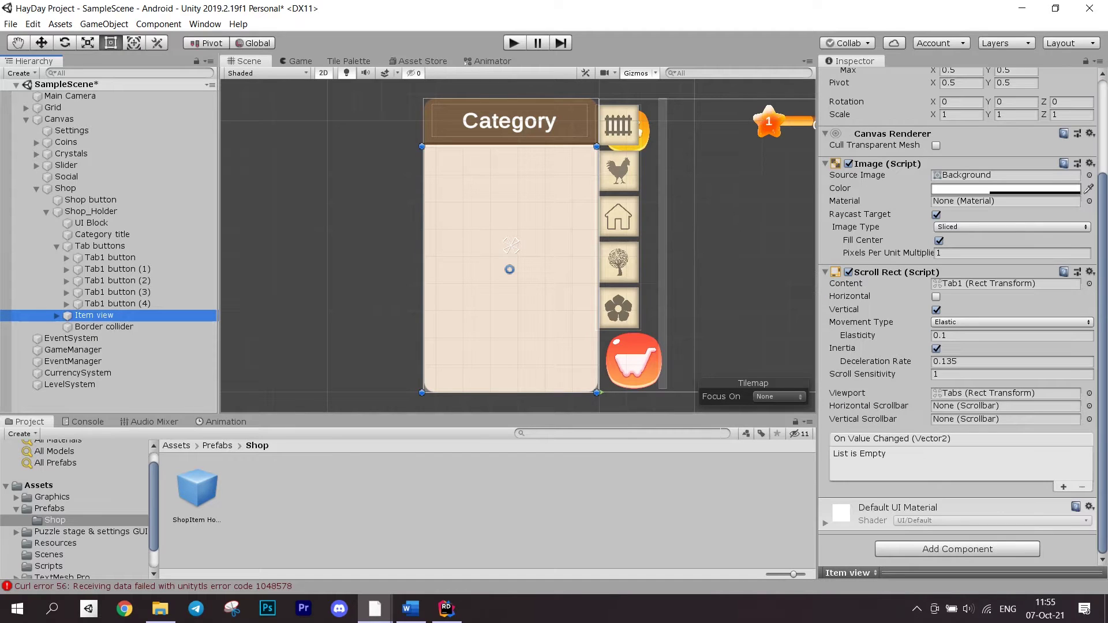
key(Right)
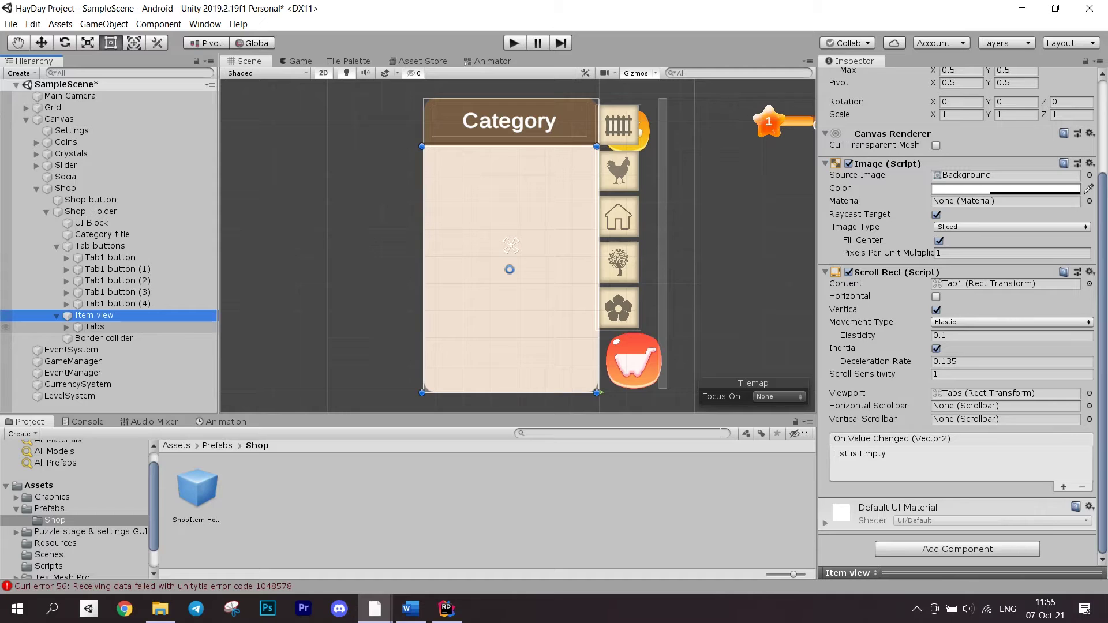
key(Down)
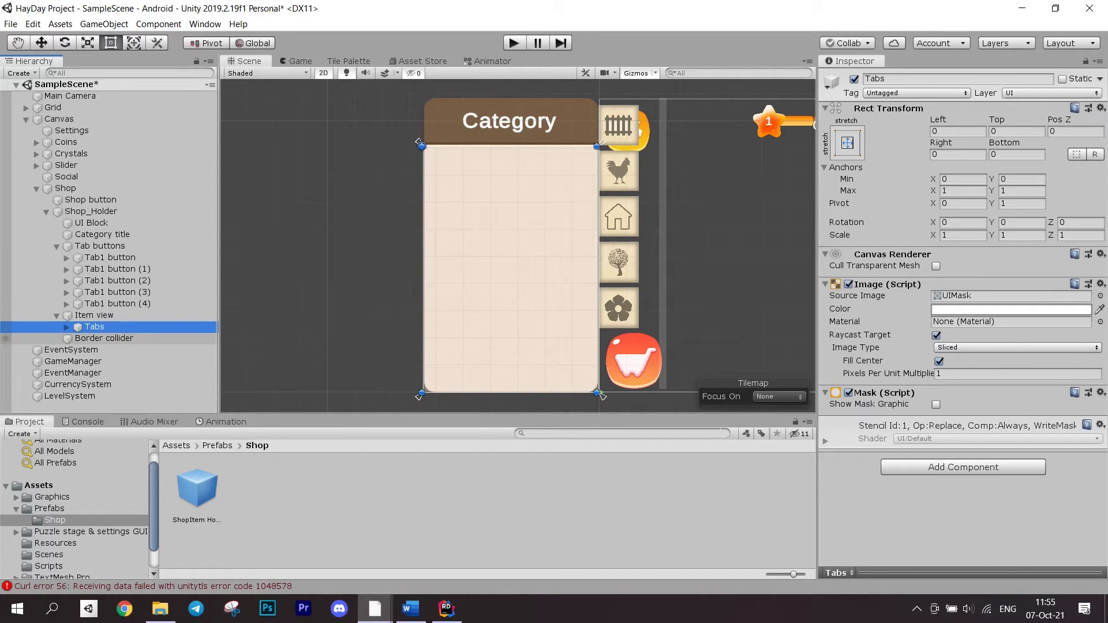
key(Right)
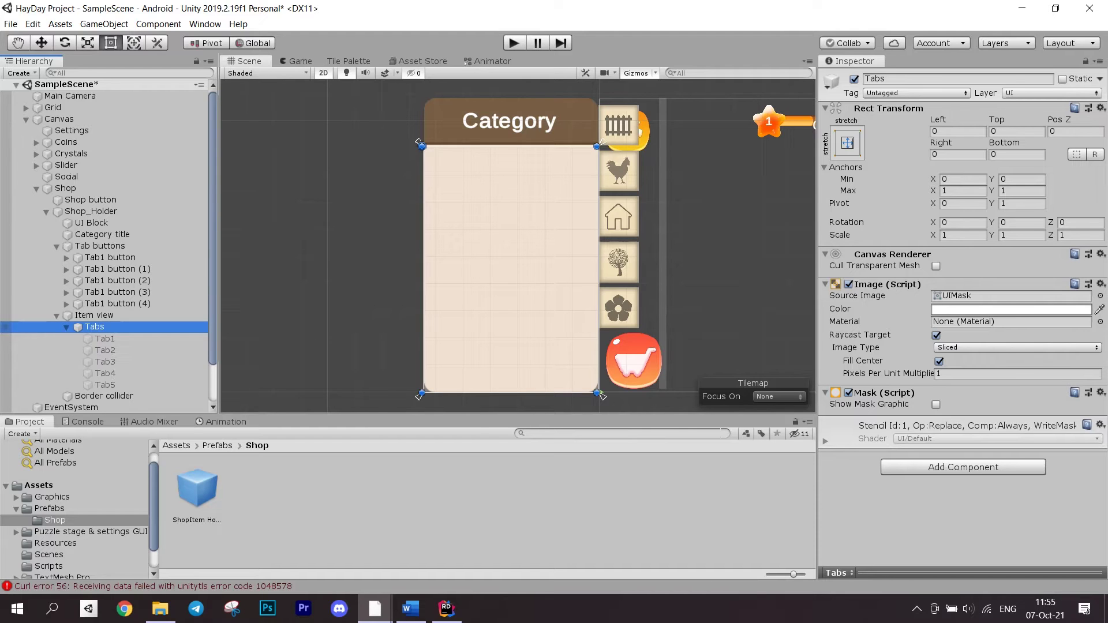
scroll(104, 260, down, 2)
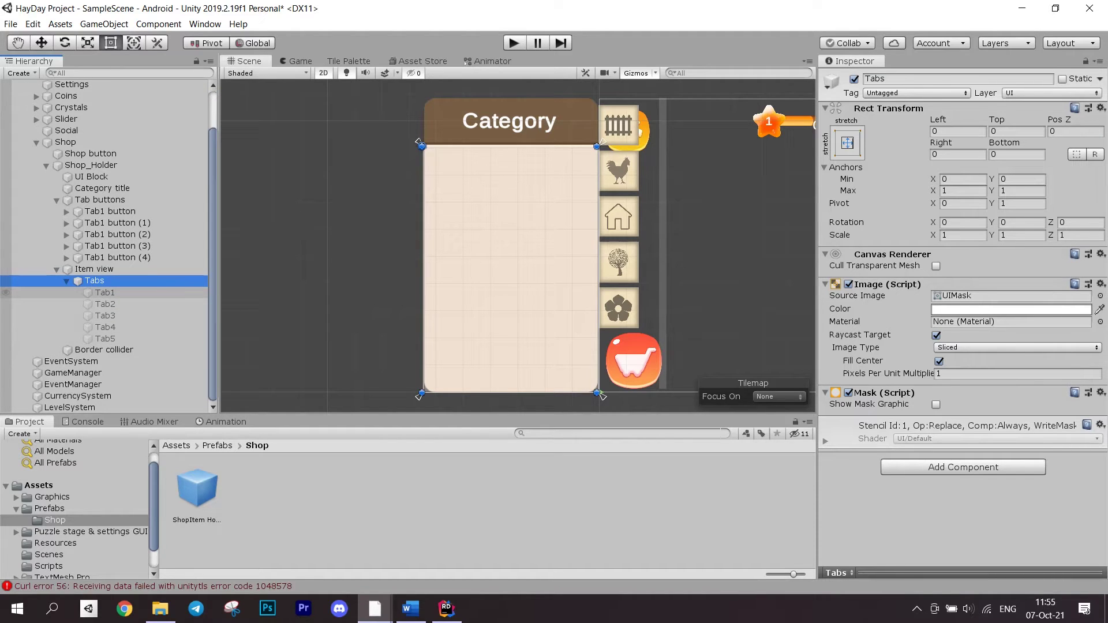
key(Down)
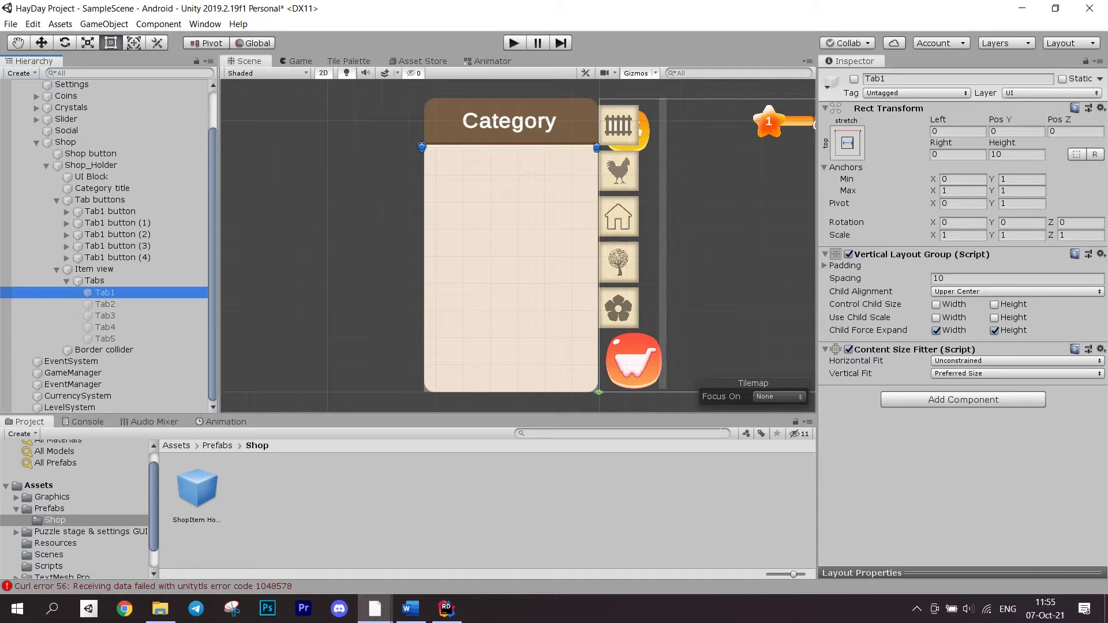
key(Down)
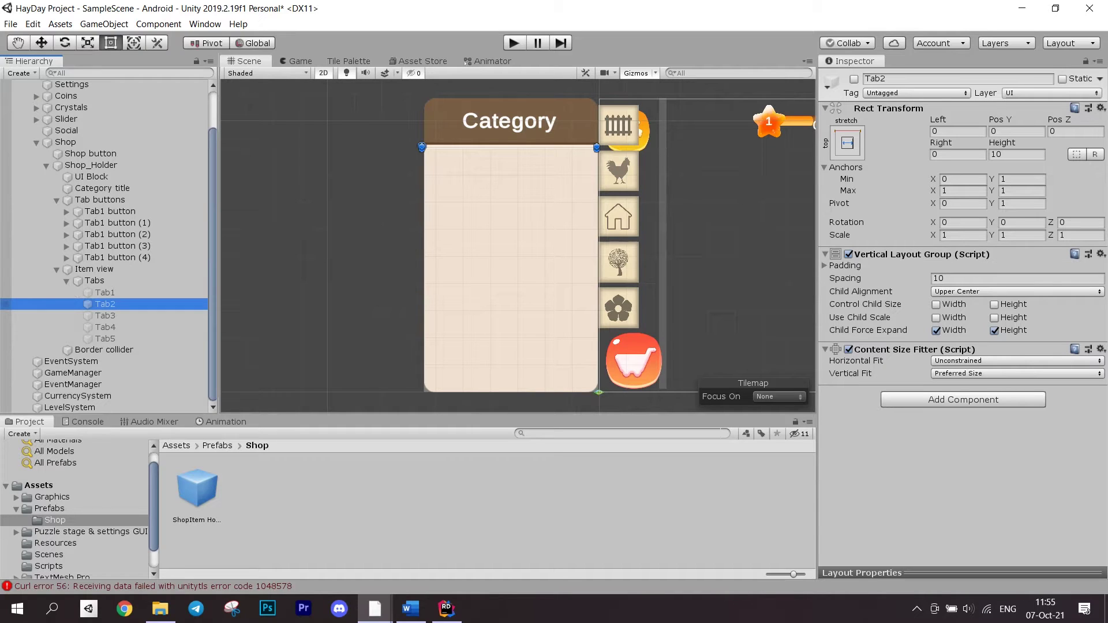
key(Down)
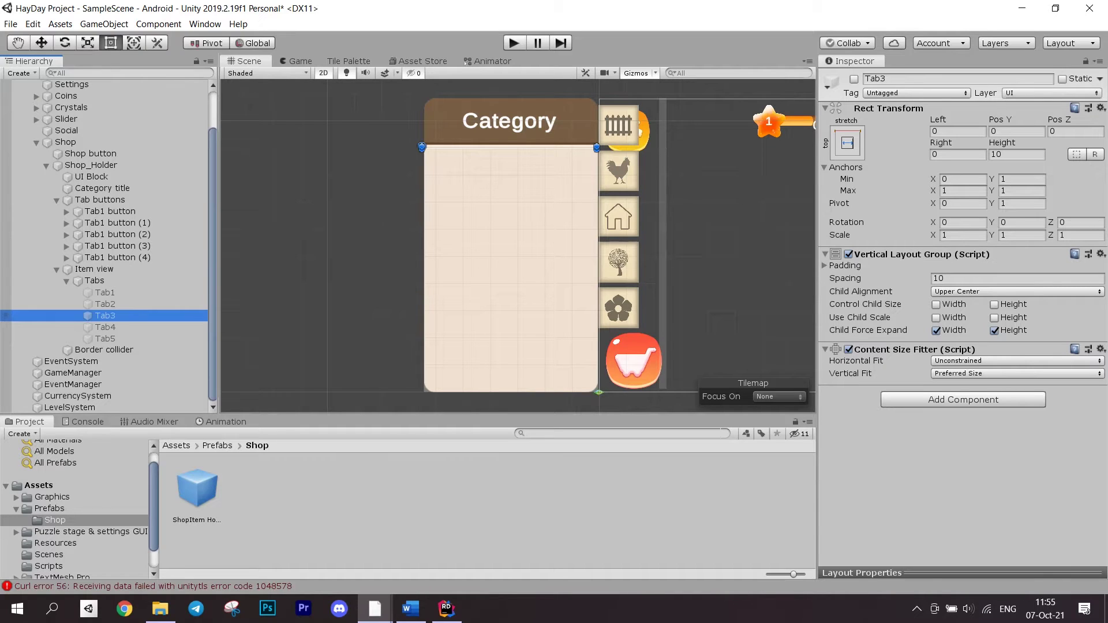
key(Down)
key(Down)
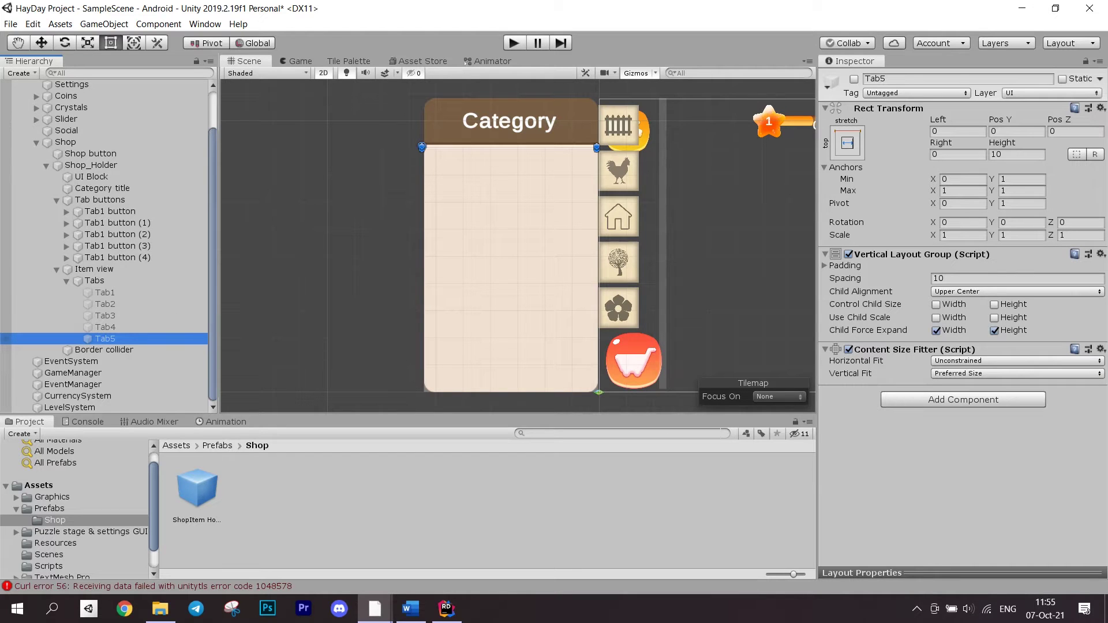
drag(103, 339, 96, 294)
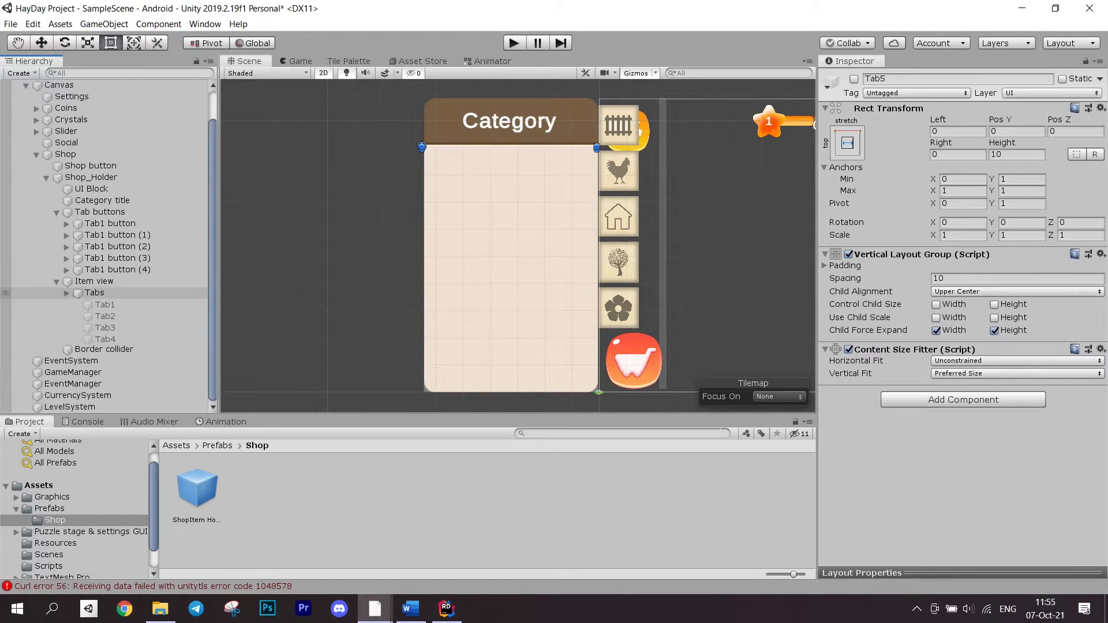
click(56, 280)
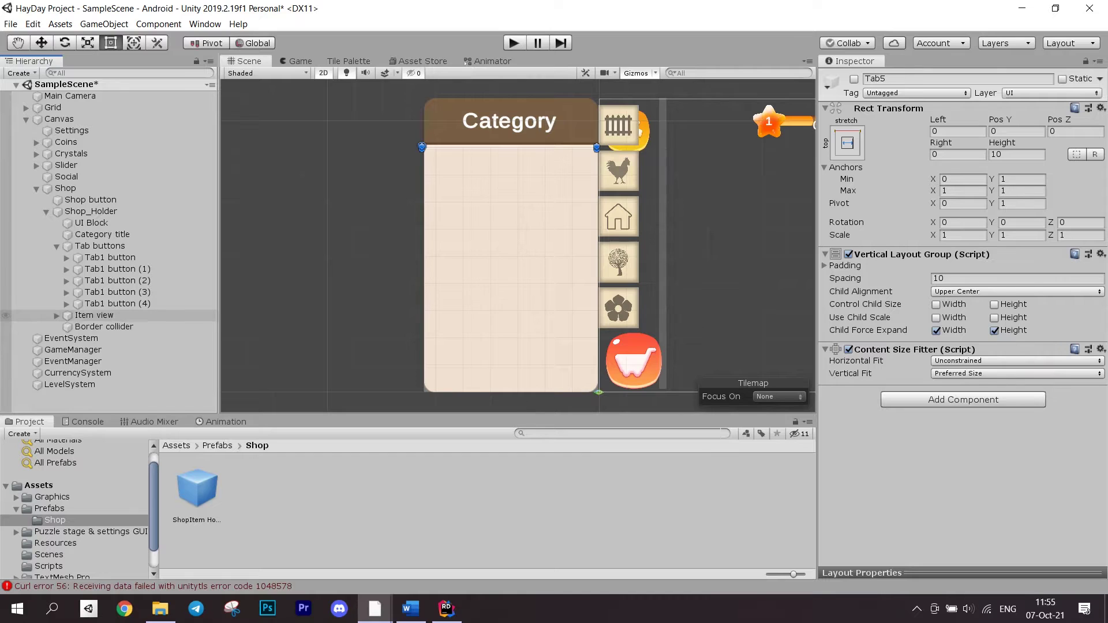
click(105, 327)
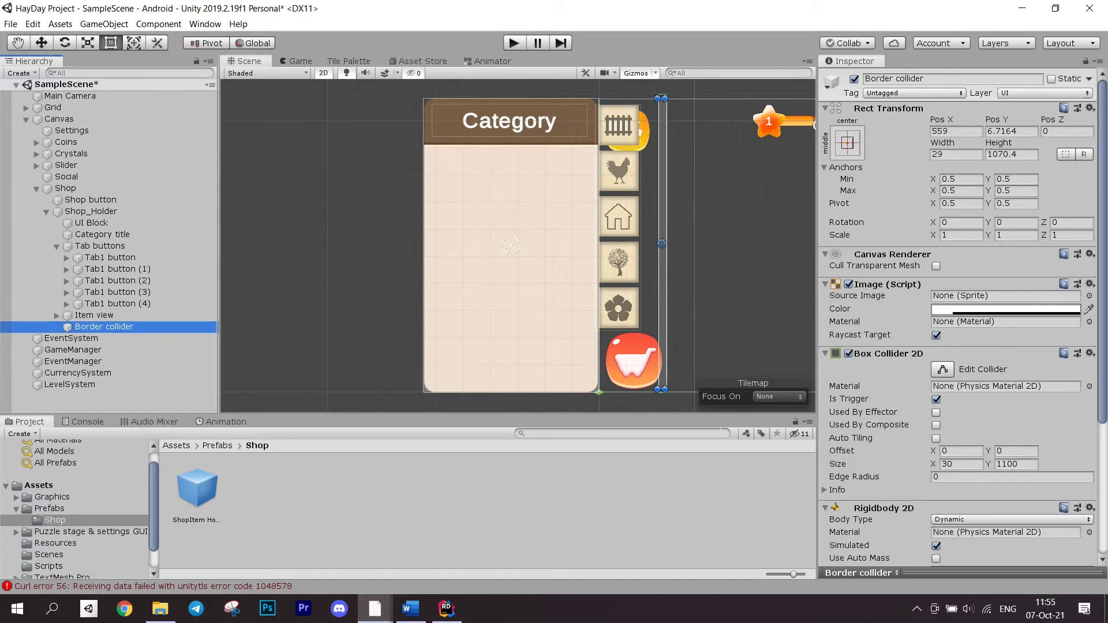
scroll(962, 346, down, 5)
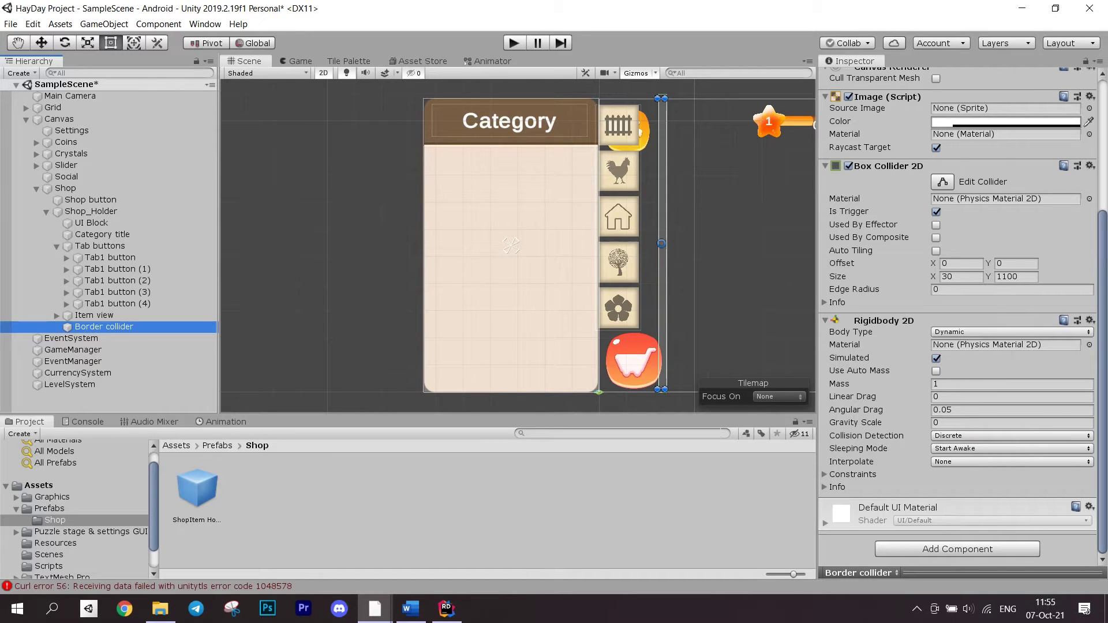
click(1011, 397)
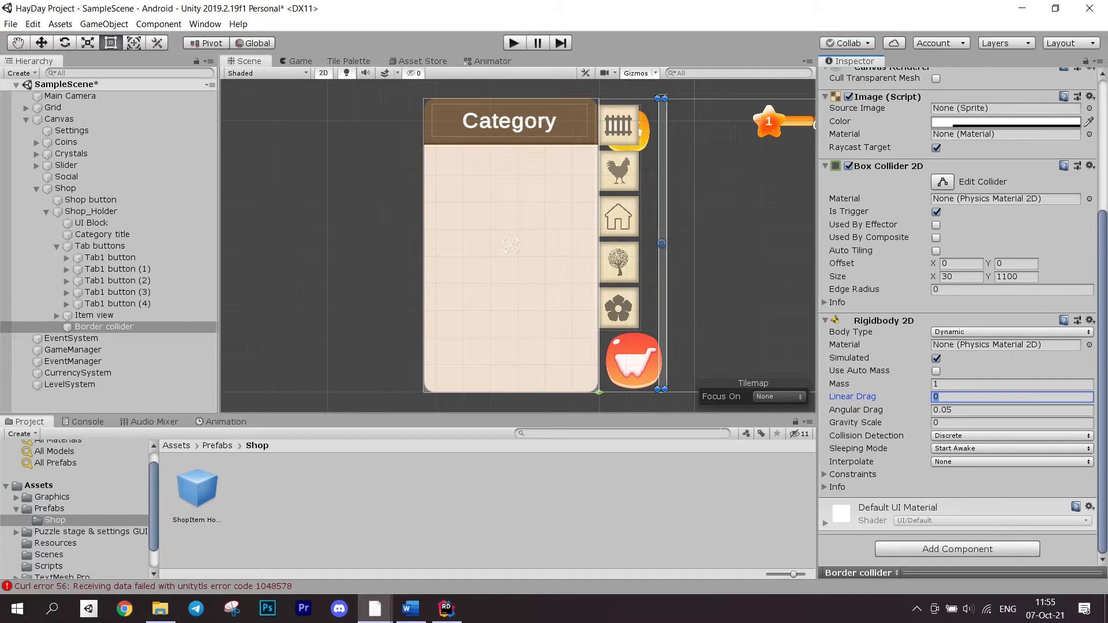
text(0)
click(937, 212)
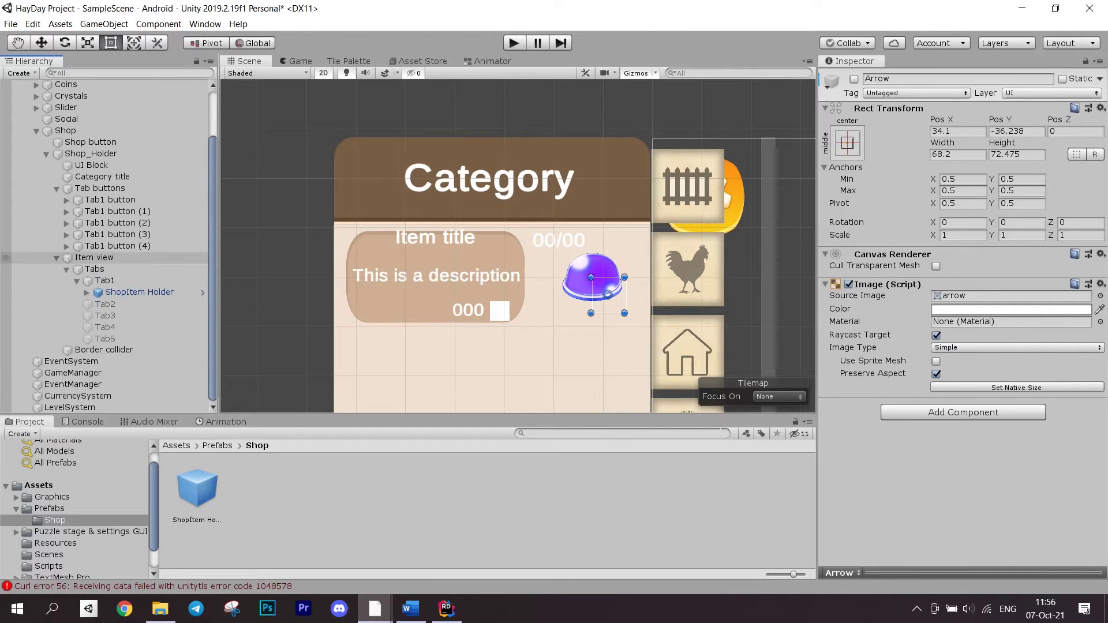
click(99, 292)
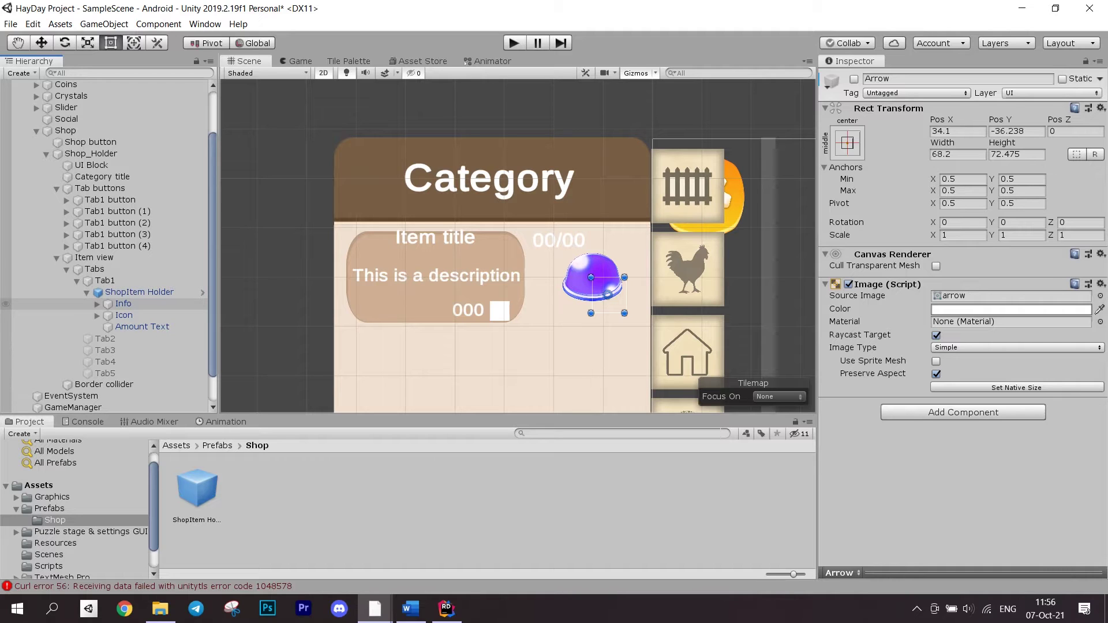
click(138, 292)
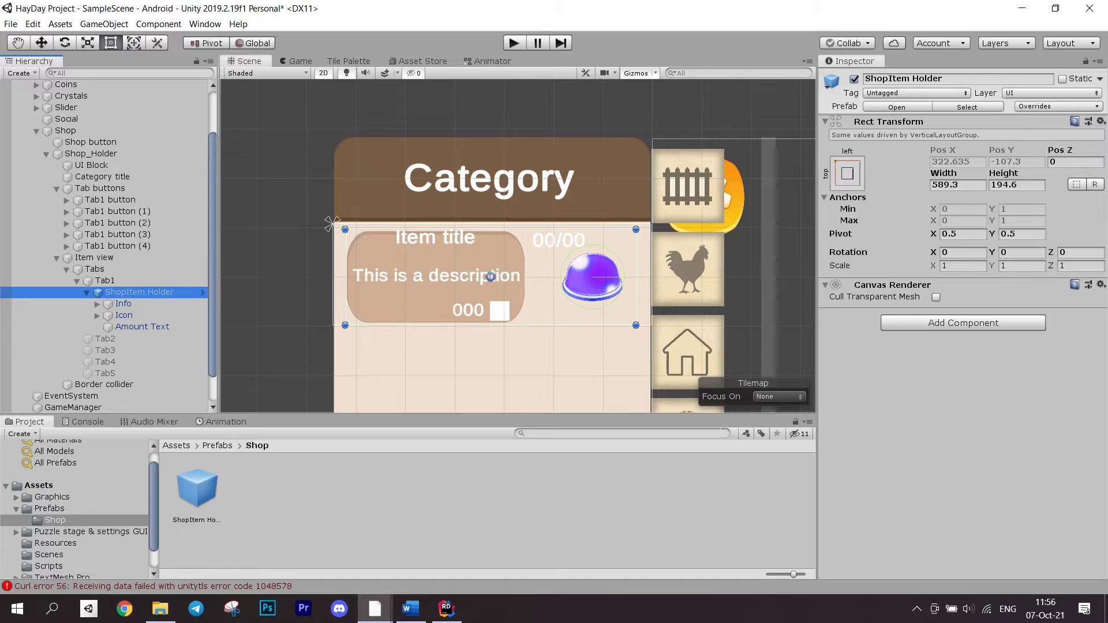
click(98, 303)
click(108, 339)
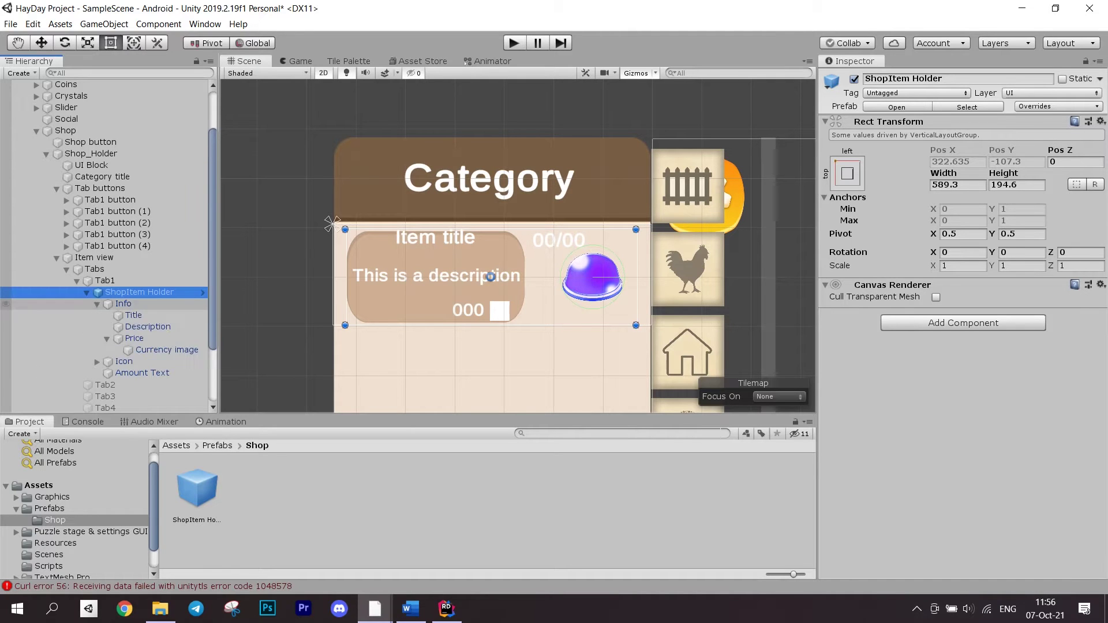
click(135, 315)
click(148, 326)
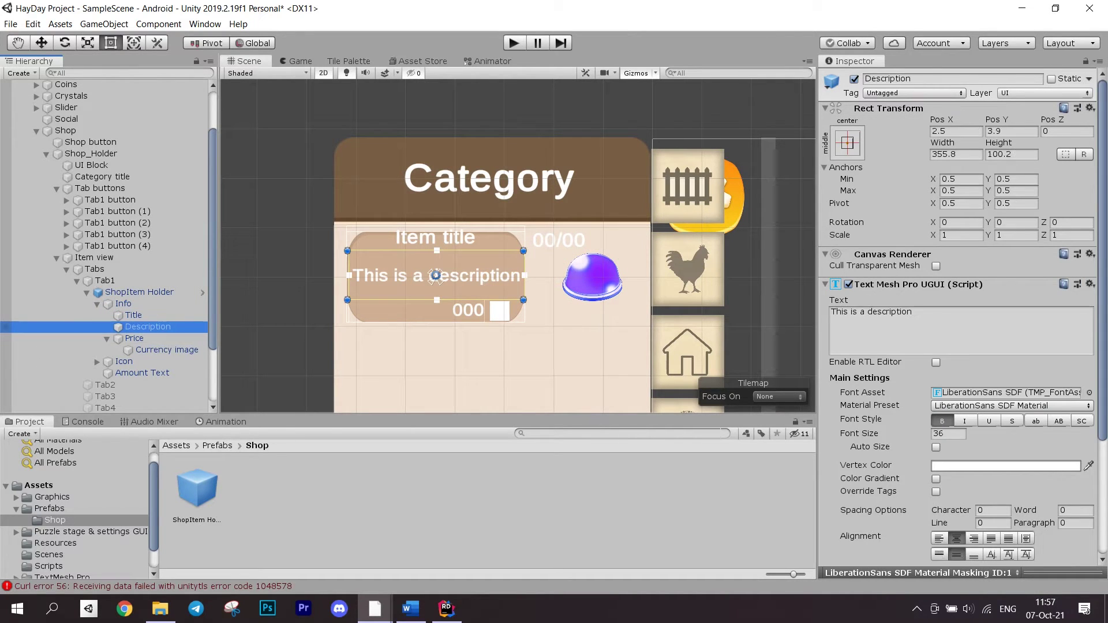
click(134, 338)
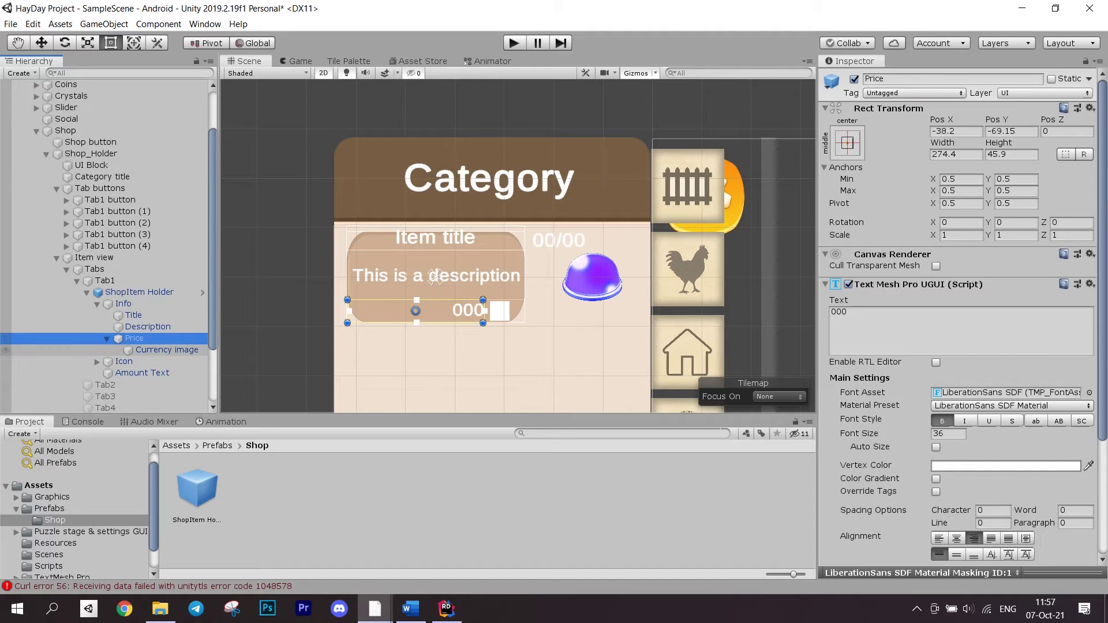
click(166, 350)
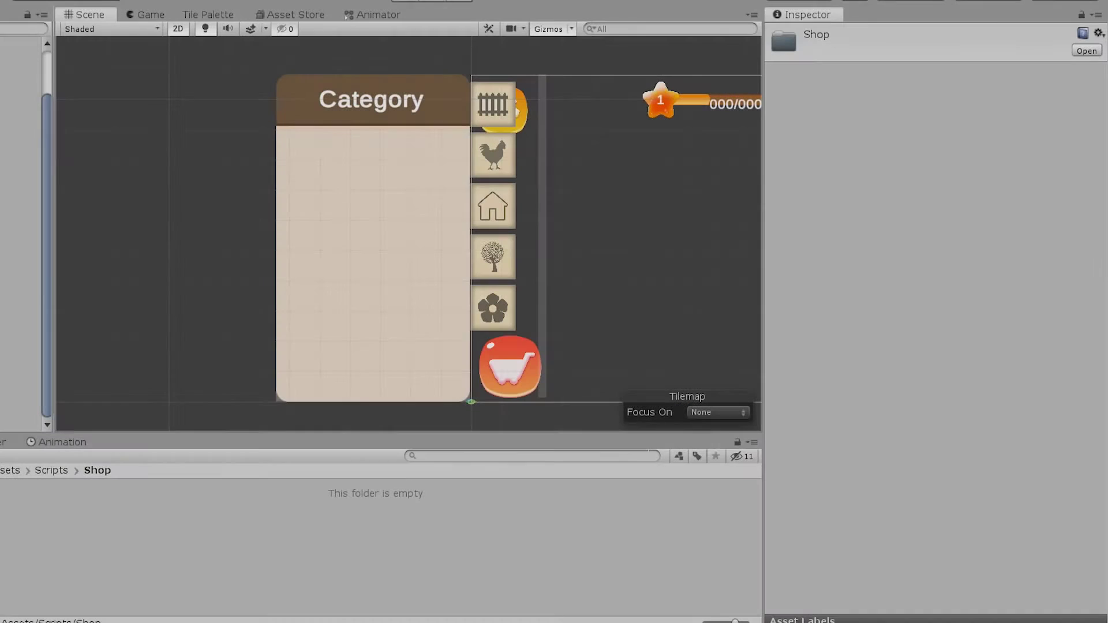
Step: Create the ShopManager C# script in the Assets/Scripts/Shop folder
right_click(76, 178)
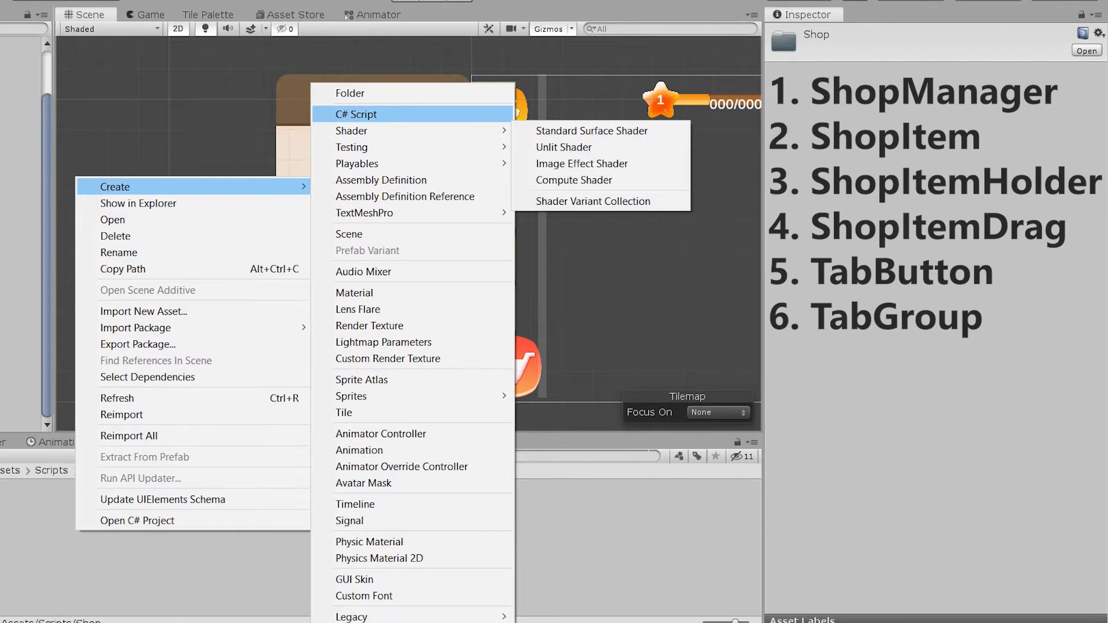
click(356, 114)
text(Sh)
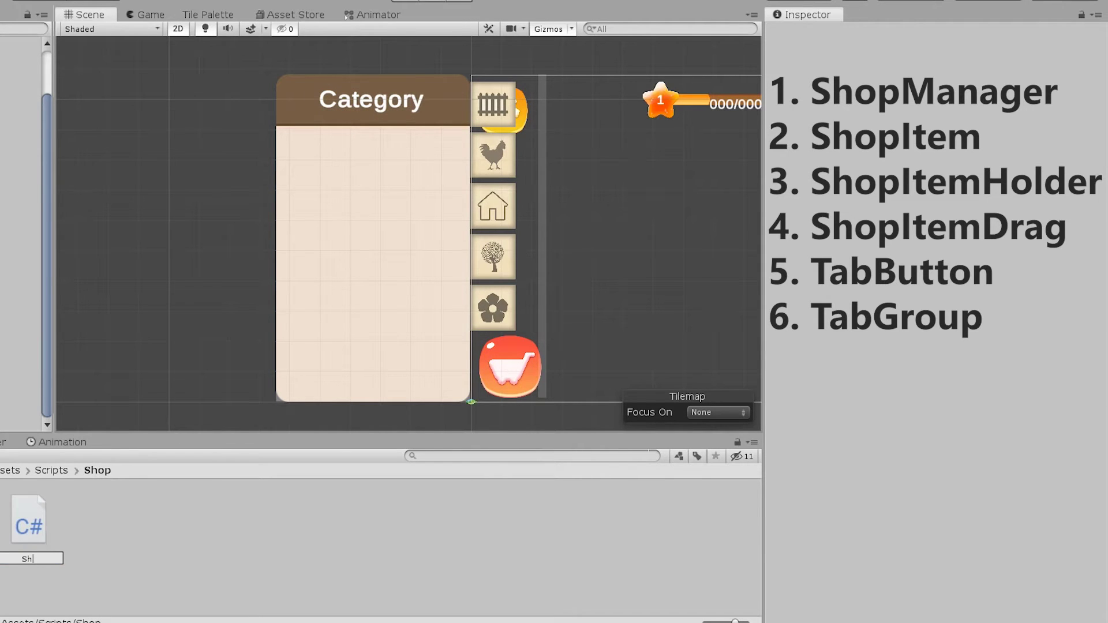
text(opManag)
text(er)
key(Return)
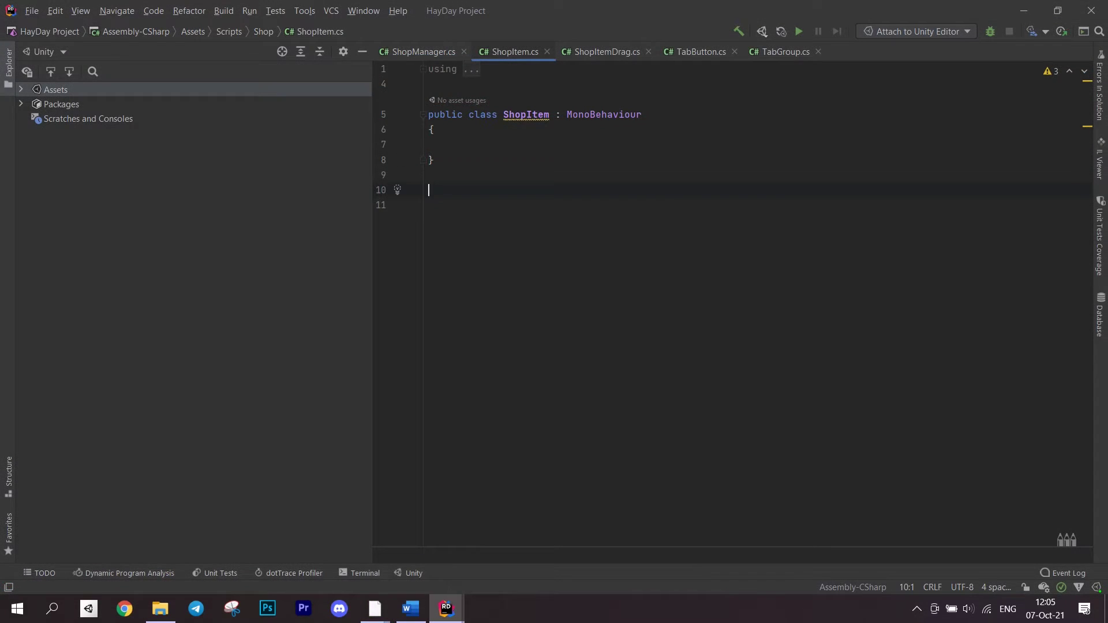
text(public enum ObjectType)
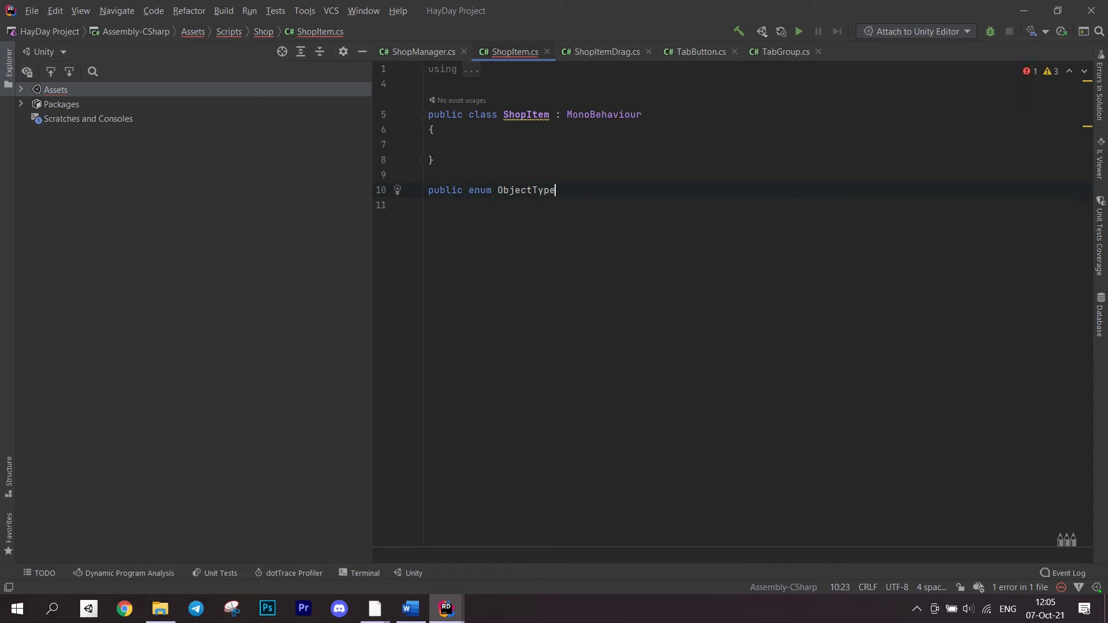
text({)
Step: Extend the ObjectType enum and add CreateAssetMenu with fileName and menuName 'Game Objects/Shop Item'
key(Return)
text(AnimalHomes,)
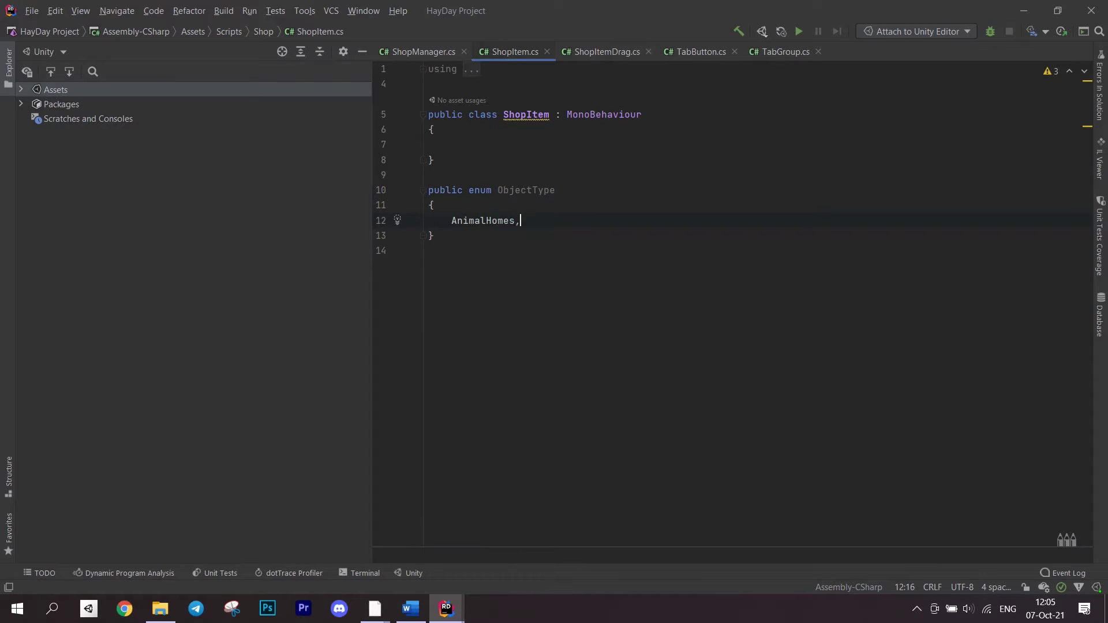
key(Return)
text(Animals,)
text(ProductionBuildings,)
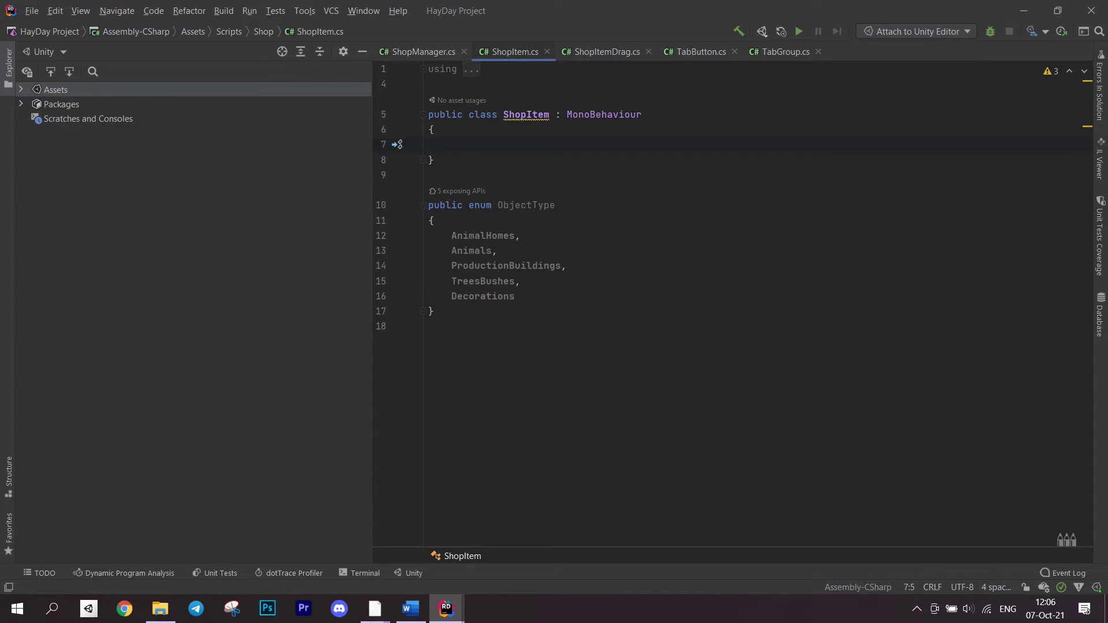
key(Return)
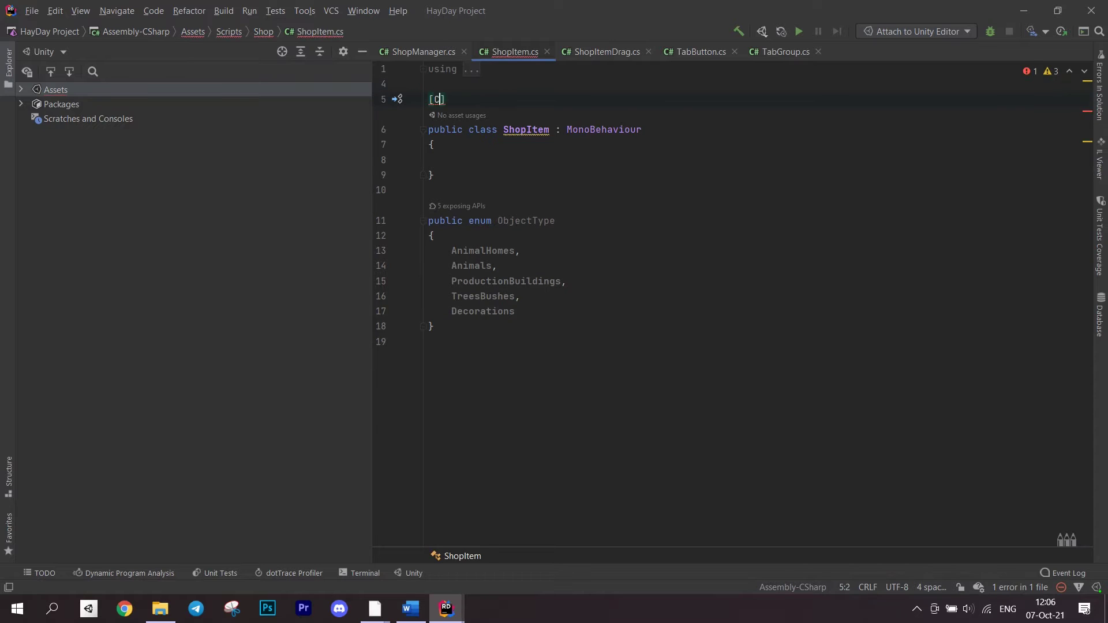
text([CreateAssetMenu)
key(Tab)
text((fil)
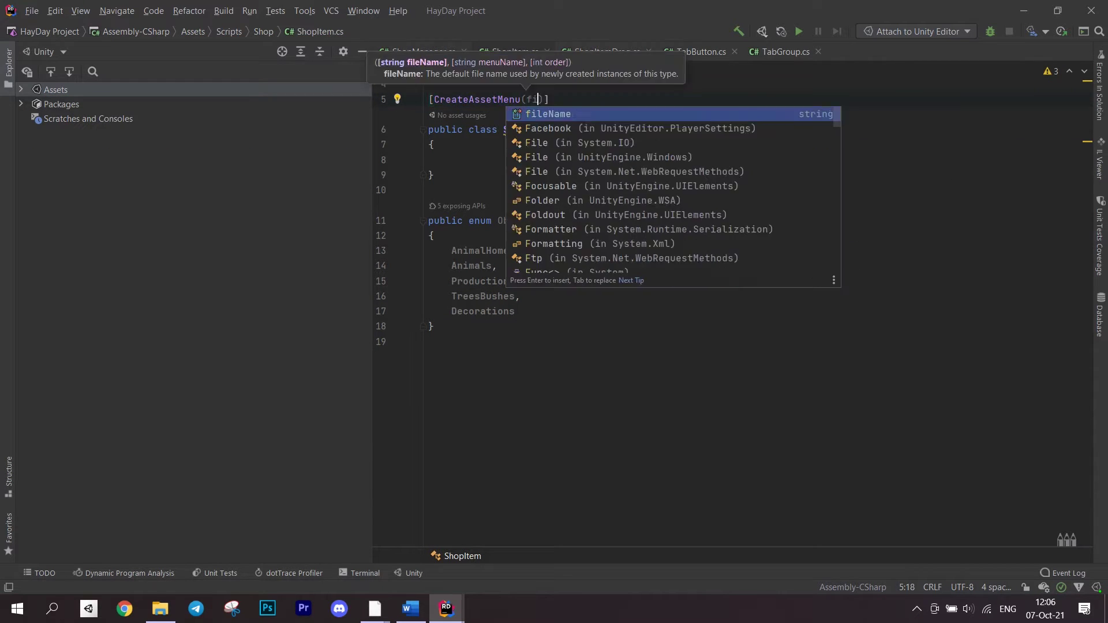
key(Tab)
text(= )
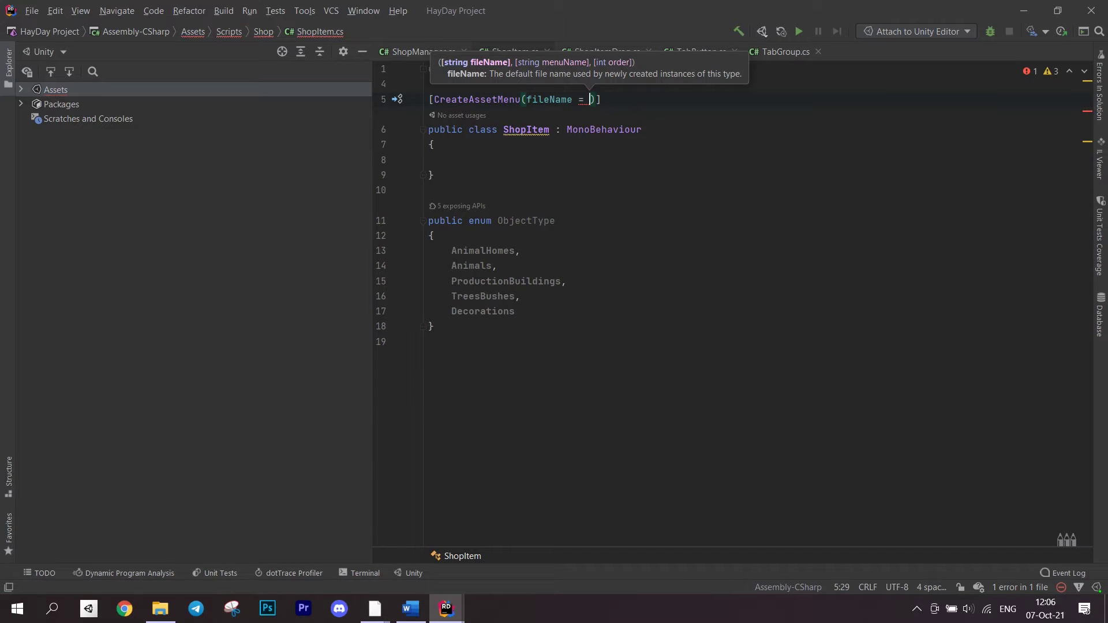
text( = "New Item)
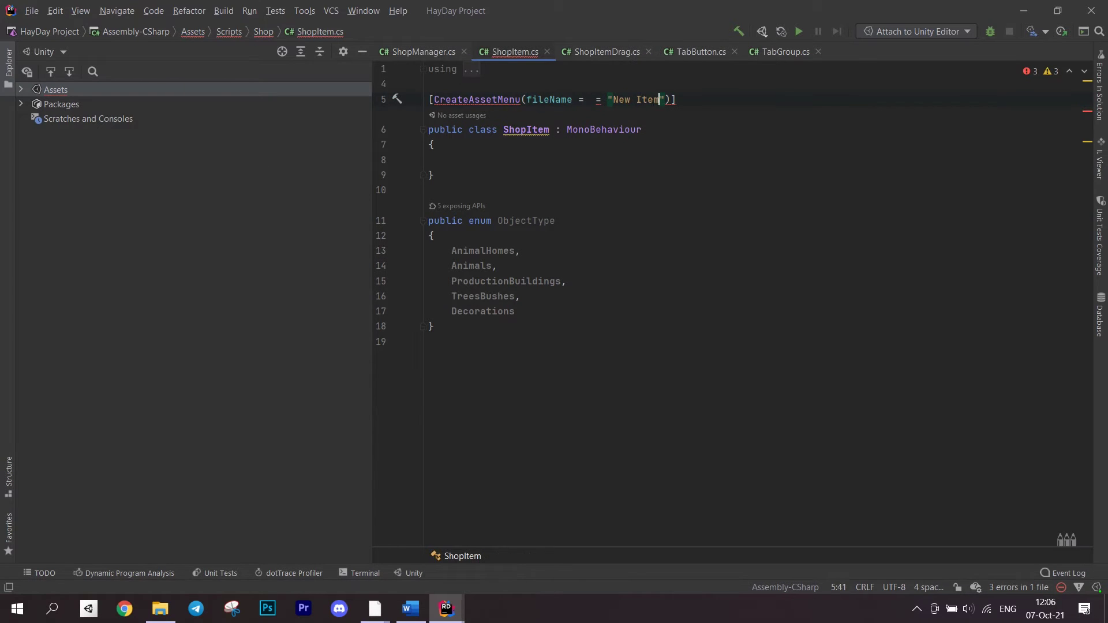
key(ctrl+space)
key(Escape)
key(ctrl+Left)
key(ctrl+Left)
key(ctrl+Left)
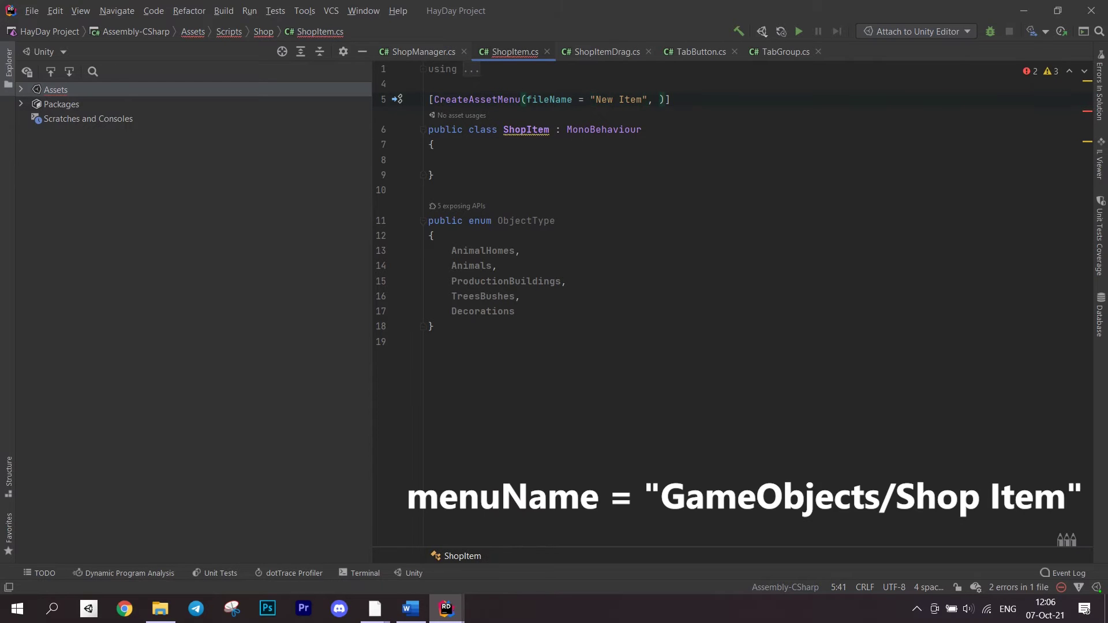
text(me)
key(Tab)
text(=)
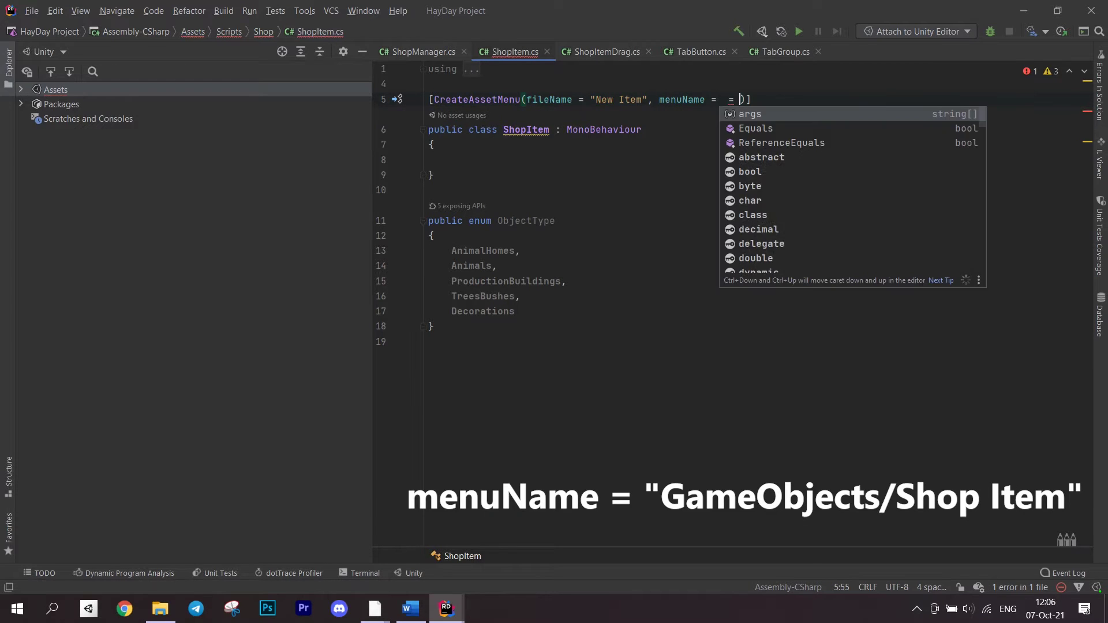
key(Escape)
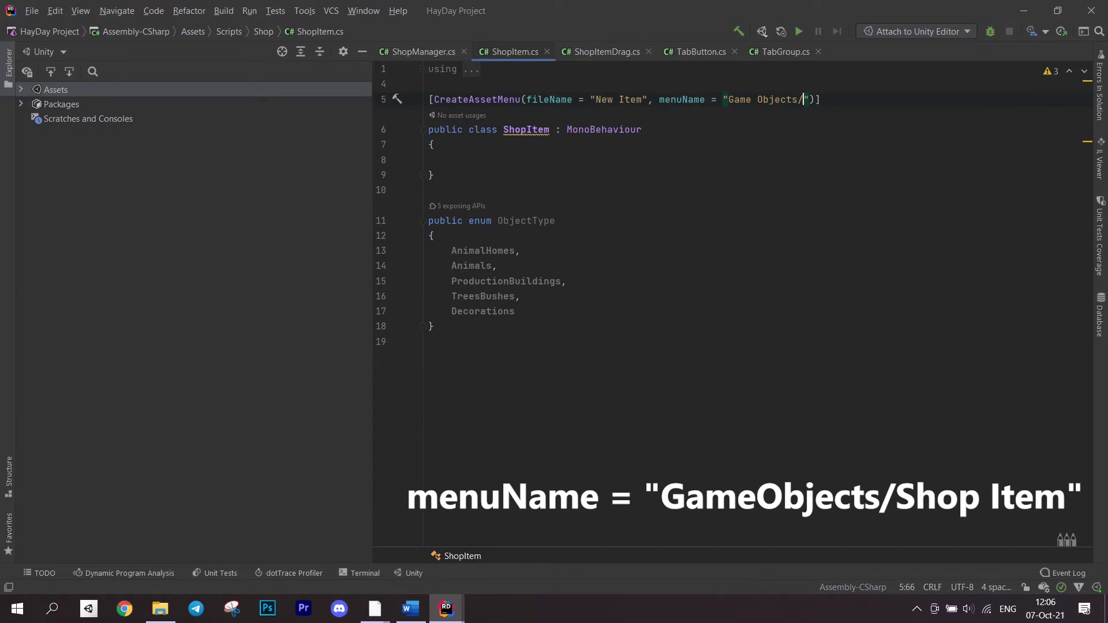
text(Shop Item)
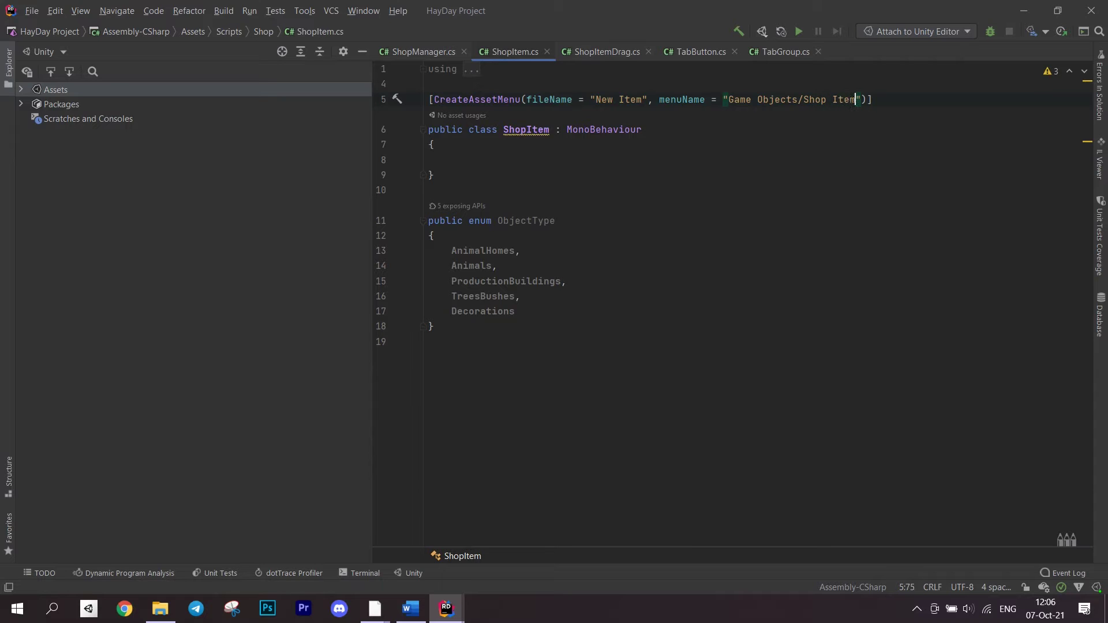
text(, order = 0)
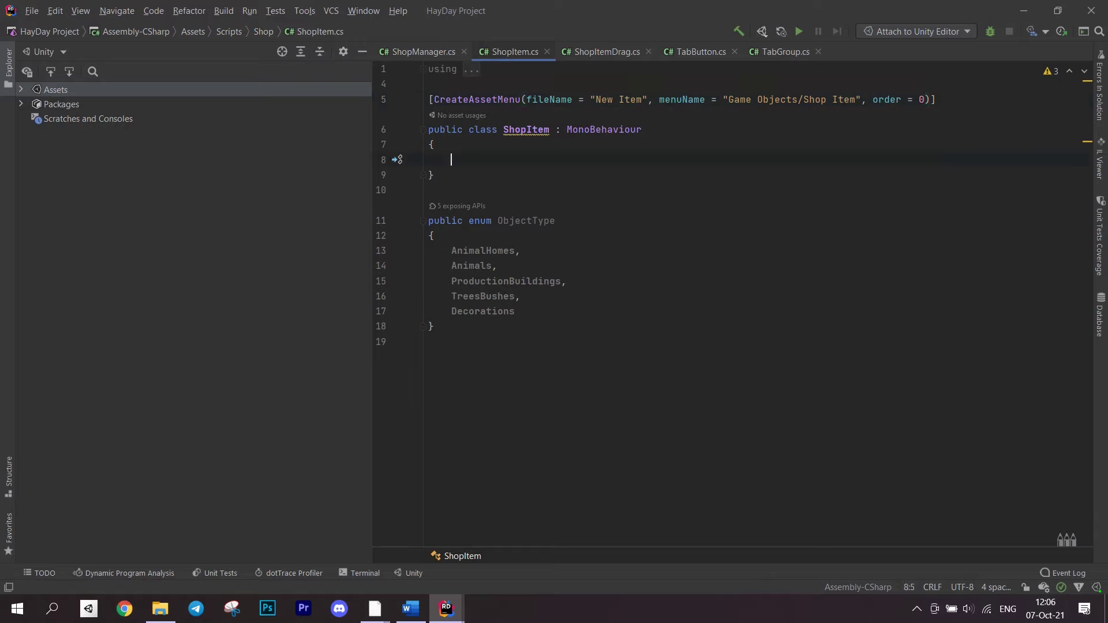
text(public string )
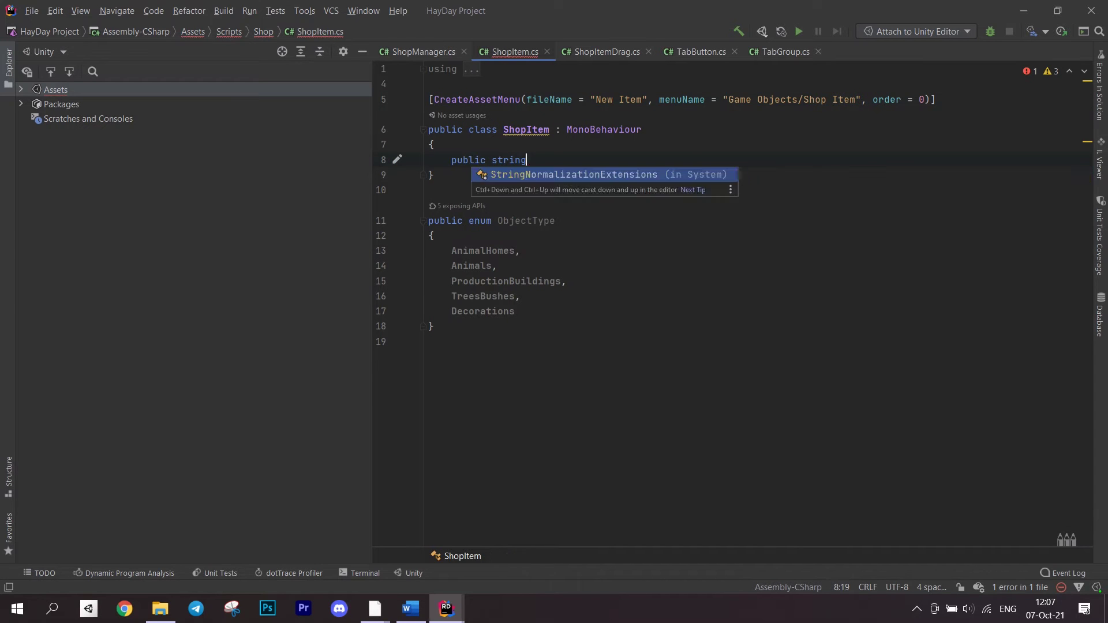
text(Name;)
Step: Declare the Name, Description, Level, Price, Currency, Type, Icon and Prefab fields
key(BackSpace)
text(= "Default)
text(;)
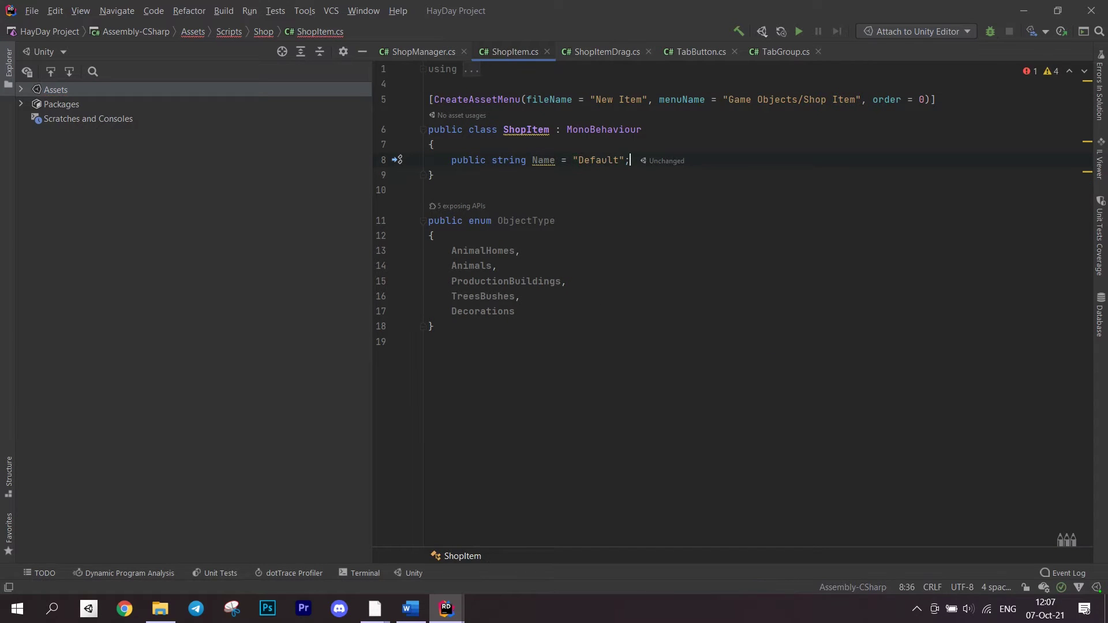
key(Return)
text(public string Description)
text( = "Description";)
key(Return)
text(public int Level;     public int Price;     public CurrencyType Currency;     public ObjectType Type;)
key(Return)
text(public Sprite Icon;)
key(Return)
text(public GameObject Prefab;)
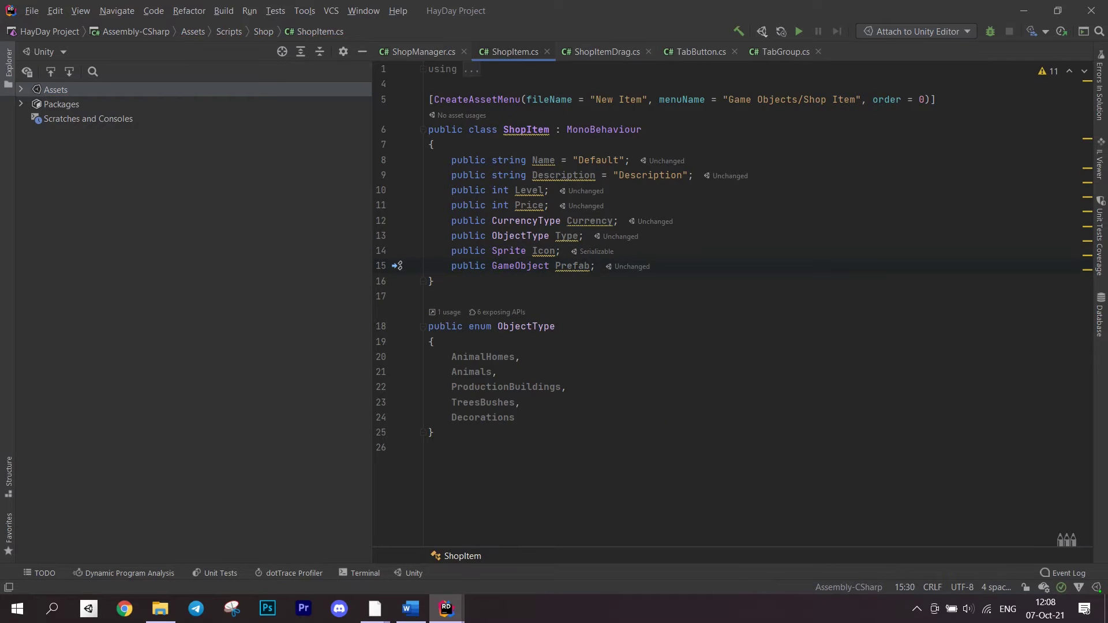
Step: Clear the template Start and Update methods from ShopManager.cs
click(424, 51)
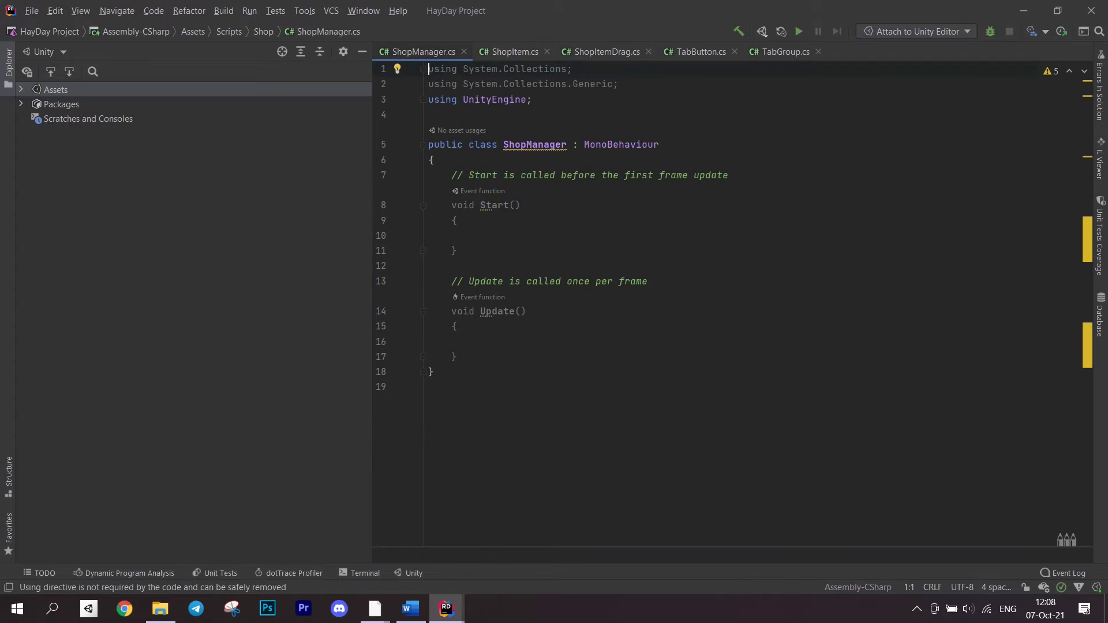
drag(428, 275, 459, 356)
shift+click(451, 175)
key(Delete)
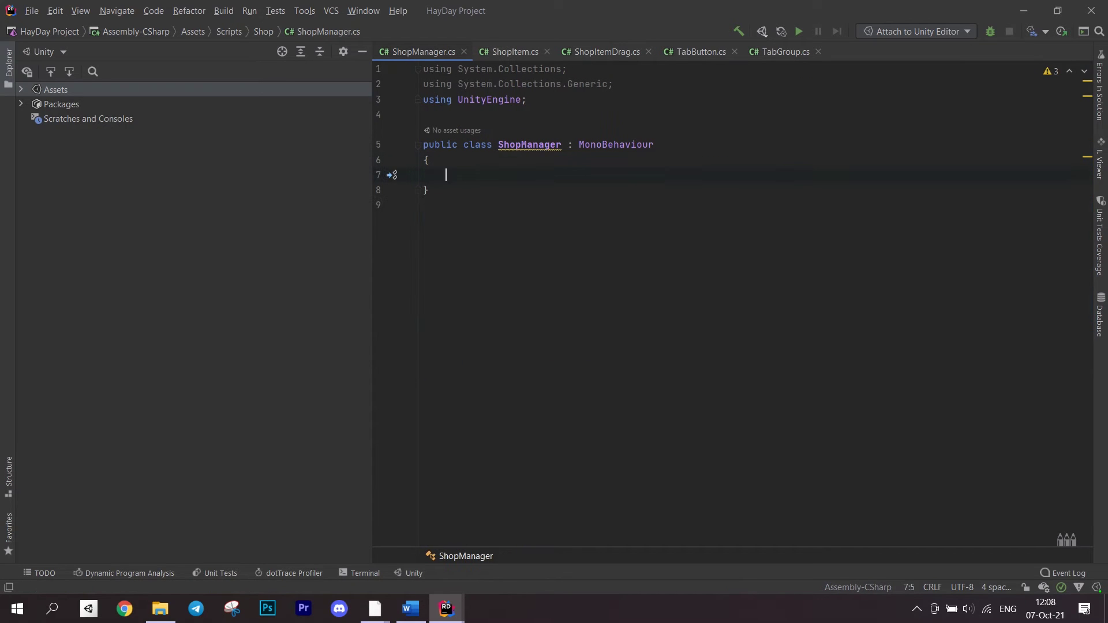
text(public static shop)
Step: Declare the static current instance, the currencySprites dictionary and a serialized Sprite list
key(Tab)
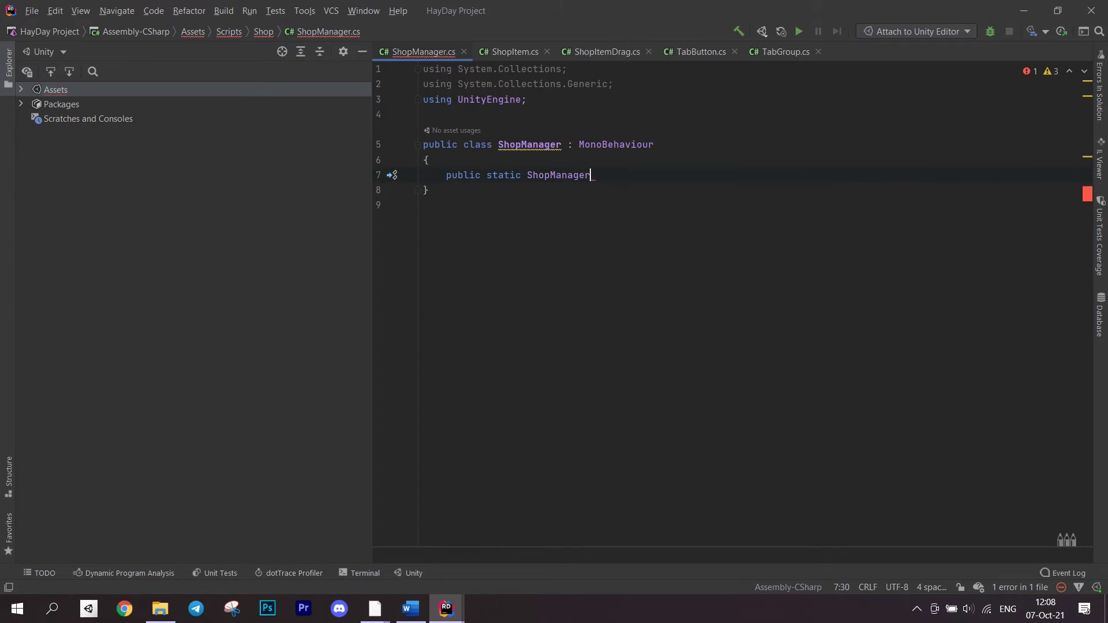
text(current;)
key(Return)
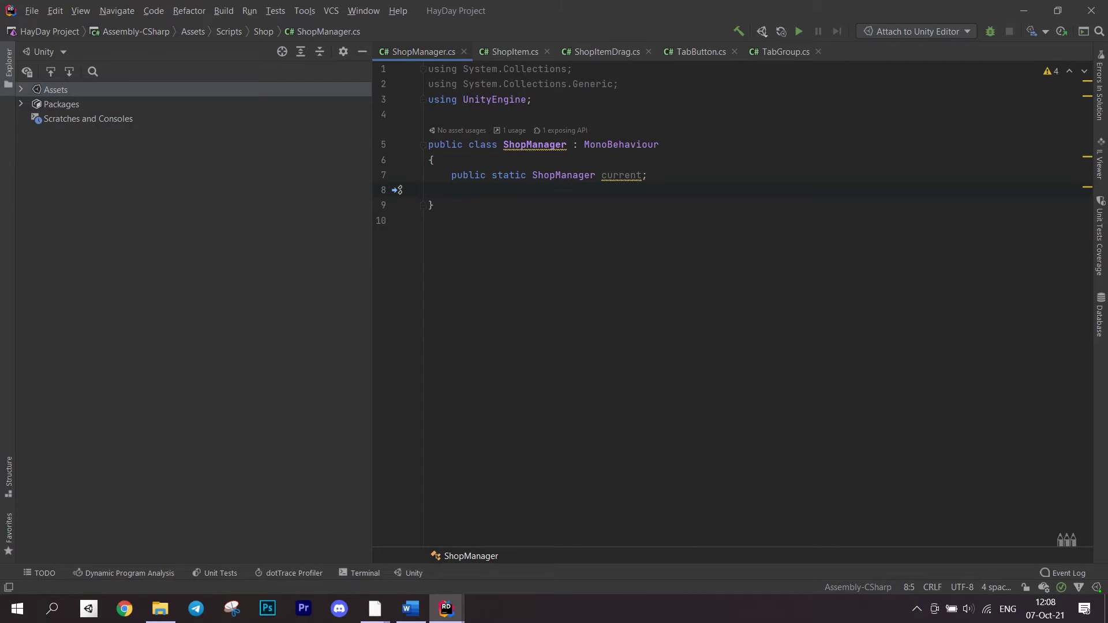
text(public static  Dic)
key(Tab)
text(<C)
key(Tab)
text(, Sprite>)
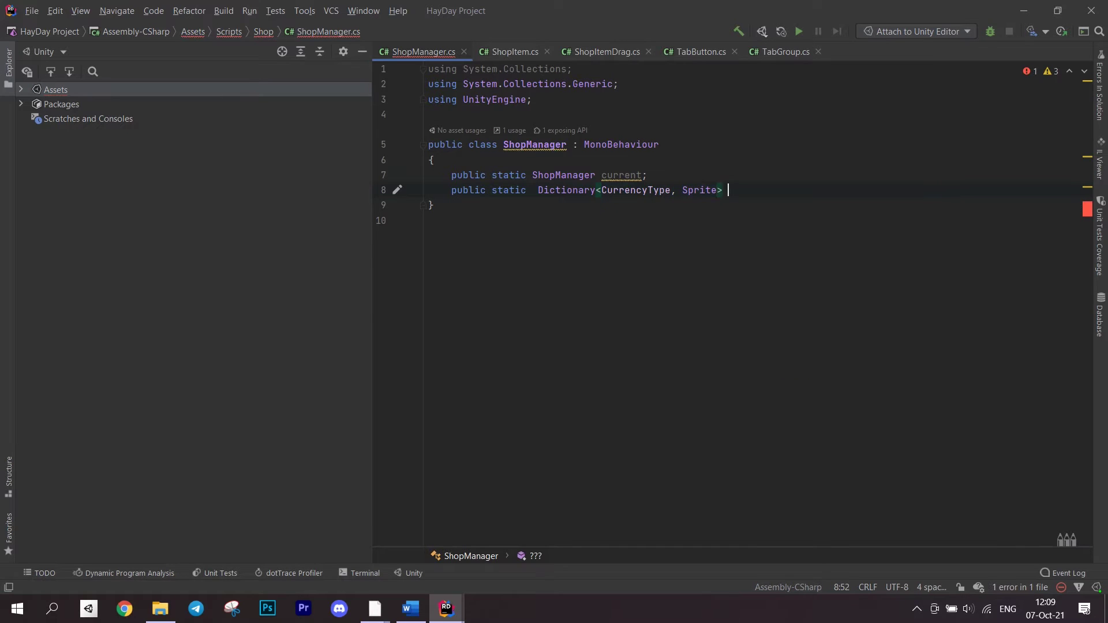
text( currencySprite)
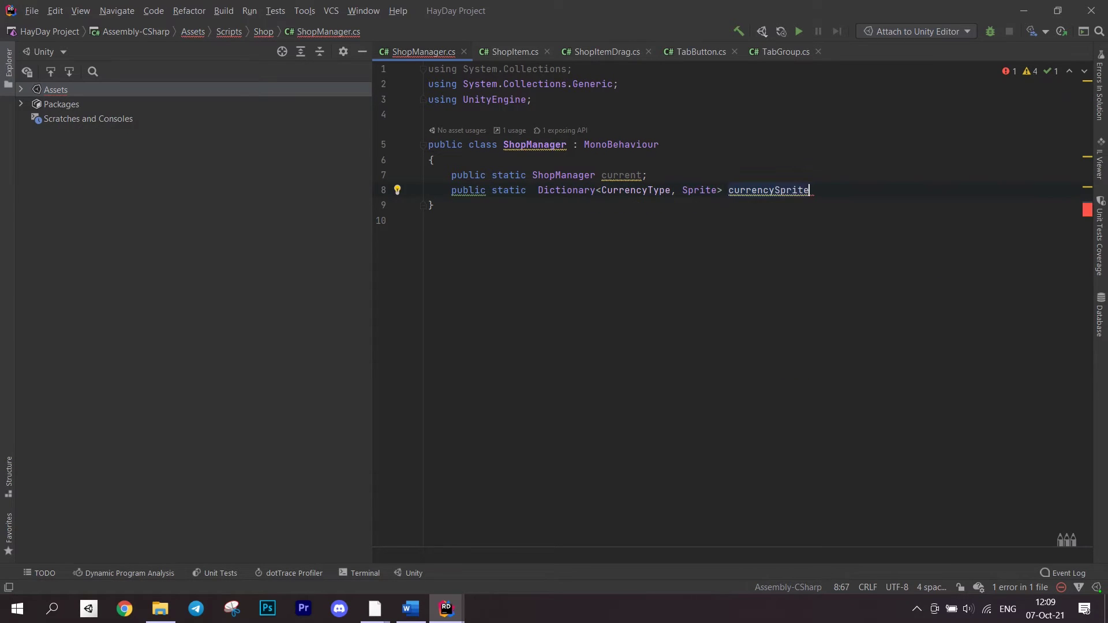
text(s =)
key(Tab)
text(;)
key(Return)
text(Seri)
key(Tab)
text(protected private List<Sp)
key(Tab)
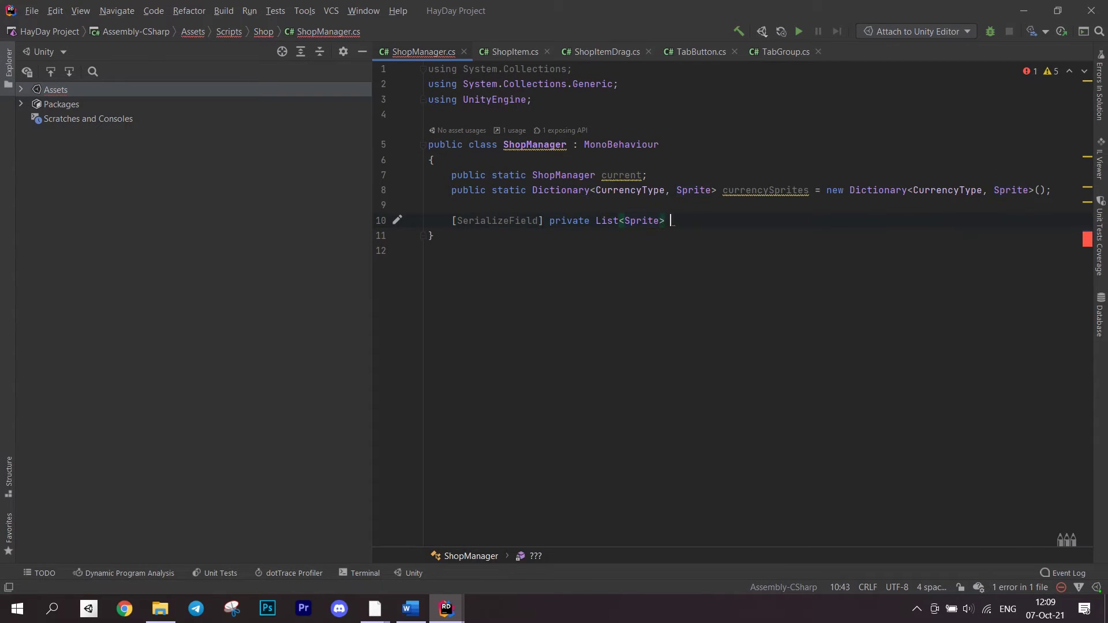
text(sprites;      )
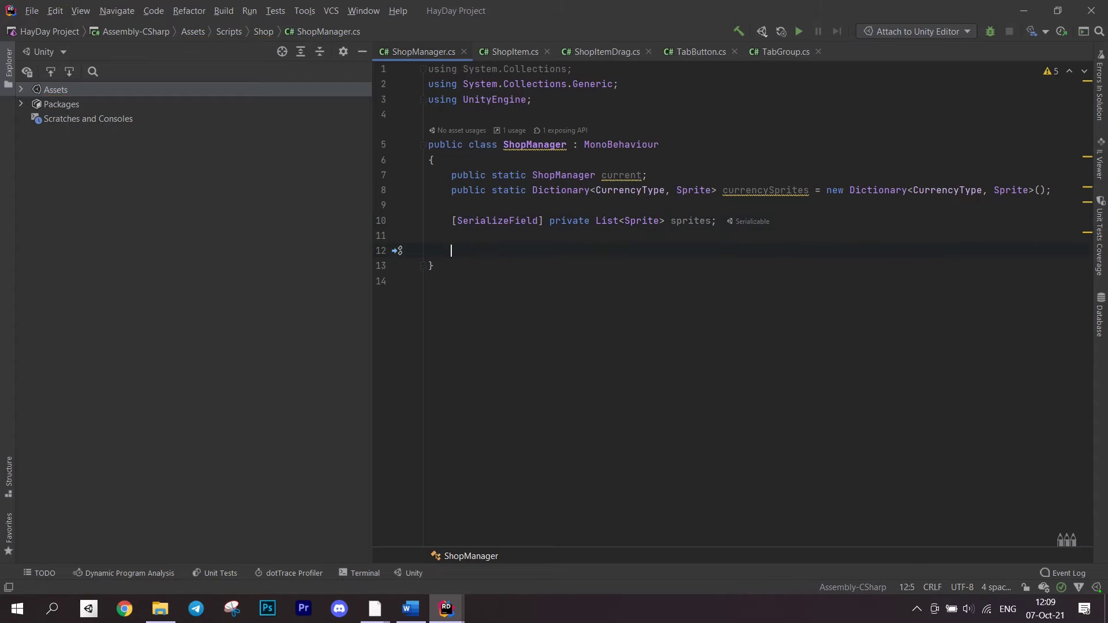
text(private Rect)
Step: Add the rt and prt RectTransform fields
key(Tab)
text(rt;)
key(ctrl+d)
text(p)
key(End)
key(Return)
text(private bool opened;)
key(Return)
key(Return)
text([SerializeField])
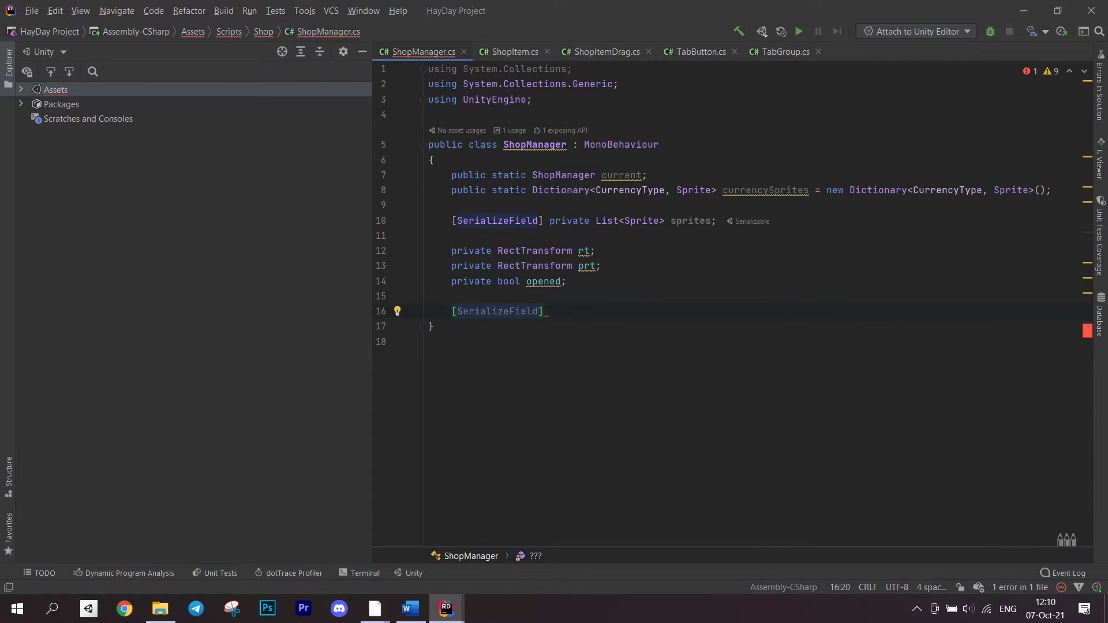
text( private Ga)
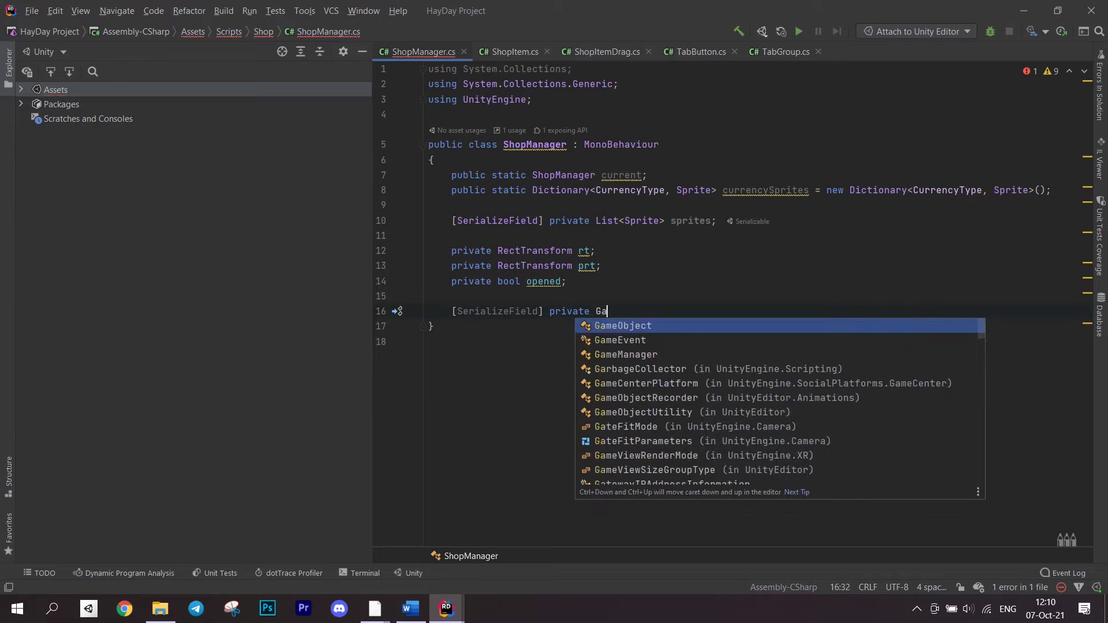
text(meObject itemP)
Step: Add the shopItems dictionary keyed by ObjectType and the shopTabs TabGroup field
key(Return)
text(private Dictionary<Obj)
key(Tab)
text(, List<ShopI)
key(Tab)
text(shopItems = new)
key(Tab)
key(Return)
key(Return)
text([SerializeField] public Tab)
key(Tab)
text(shopTabs;)
key(Return)
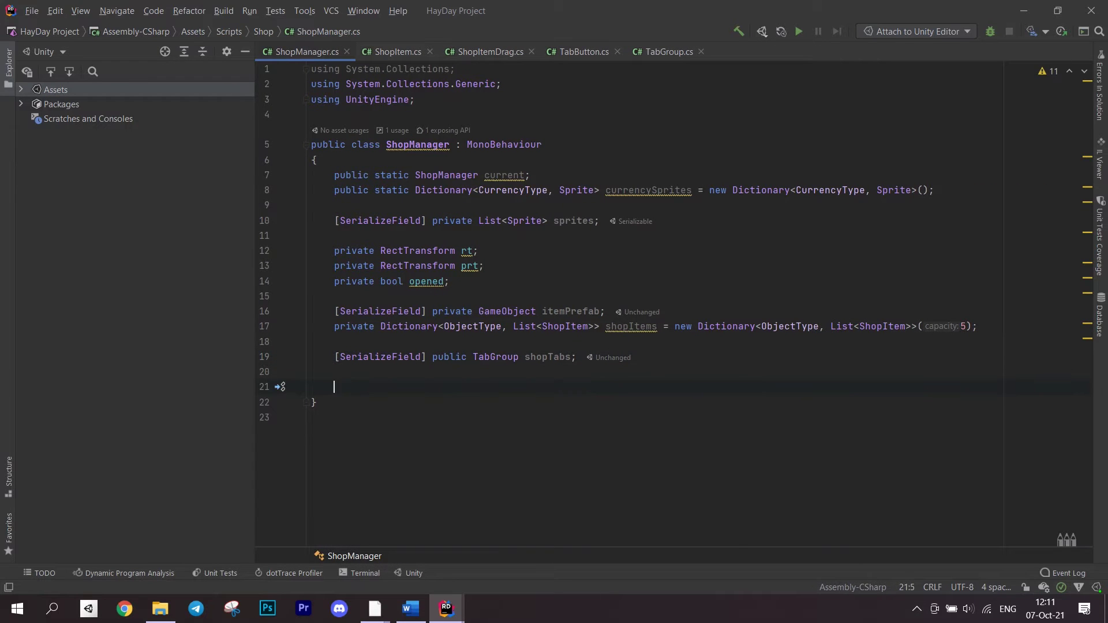
text(private void Awake)
Step: Write Awake assigning current = this and caching the rt and prt RectTransforms
key(Tab)
text(cu)
key(Tab)
text(= tag)
key(BackSpace)
key(BackSpace)
text(his;)
key(Return)
key(Return)
text(rt = GetCom)
key(Tab)
text(Rect)
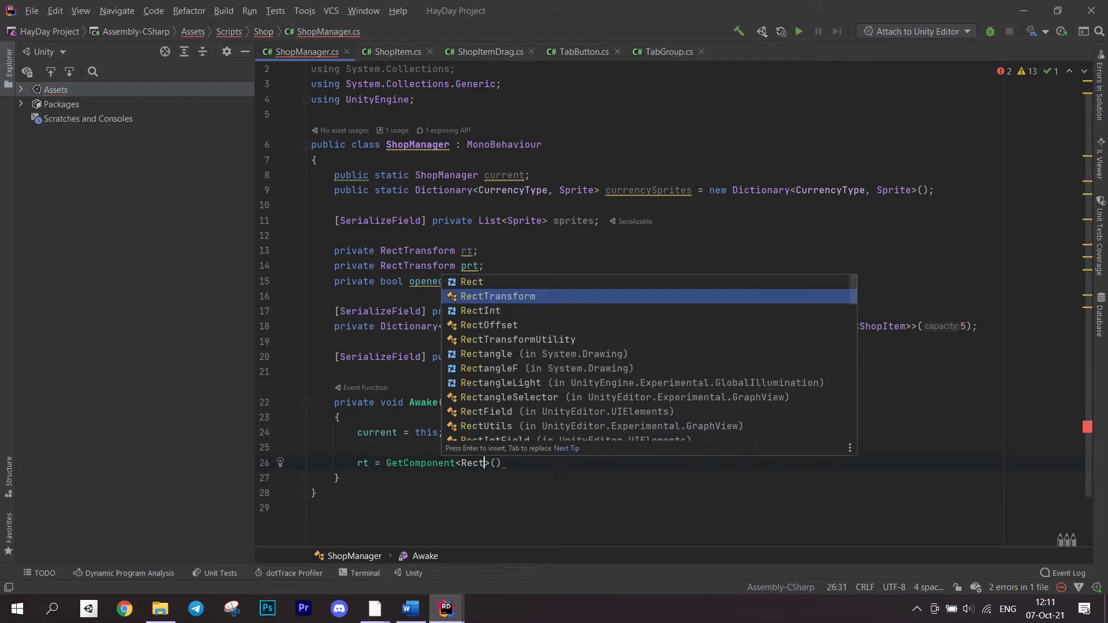
key(Tab)
text(;)
key(Return)
text(prt = tr)
key(Tab)
text(.parent.GetComponent<RectTransform>();)
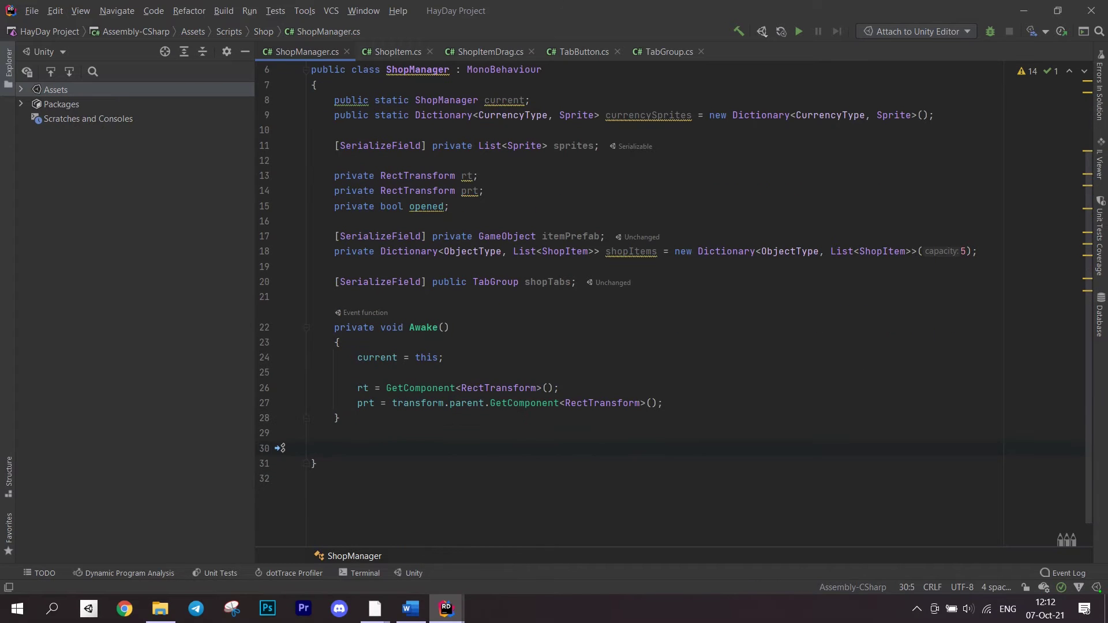
text(private vo)
Step: Write Start adding the Coins sprite, then duplicate that line for Crystals
key(Tab)
text(Start)
key(Tab)
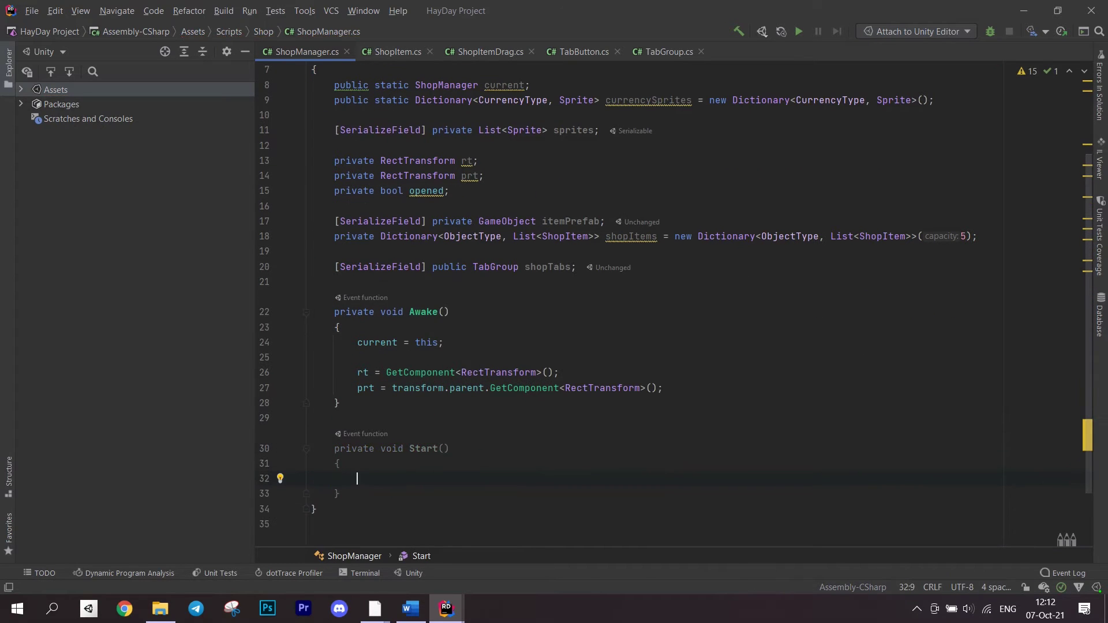
text(curr)
key(Tab)
text(.Ad)
key(Tab)
text(Curr.Coins, spr)
key(Tab)
text([0])
key(End)
key(ctrl+d)
double_click(561, 402)
text(Crystals)
double_click(652, 403)
text(1)
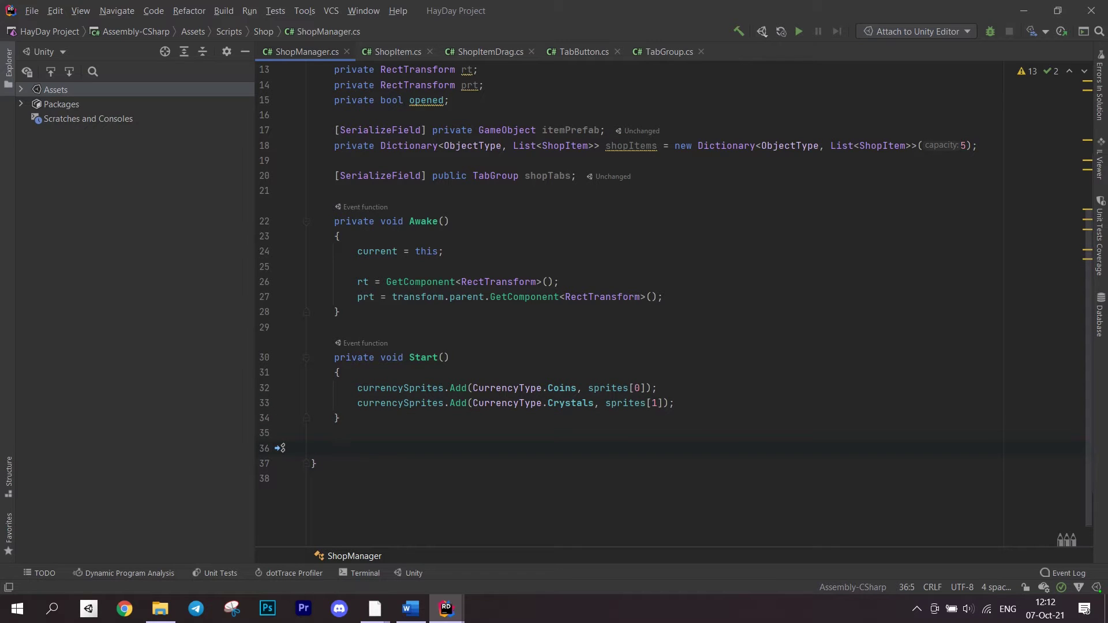
text(ublic void Shop)
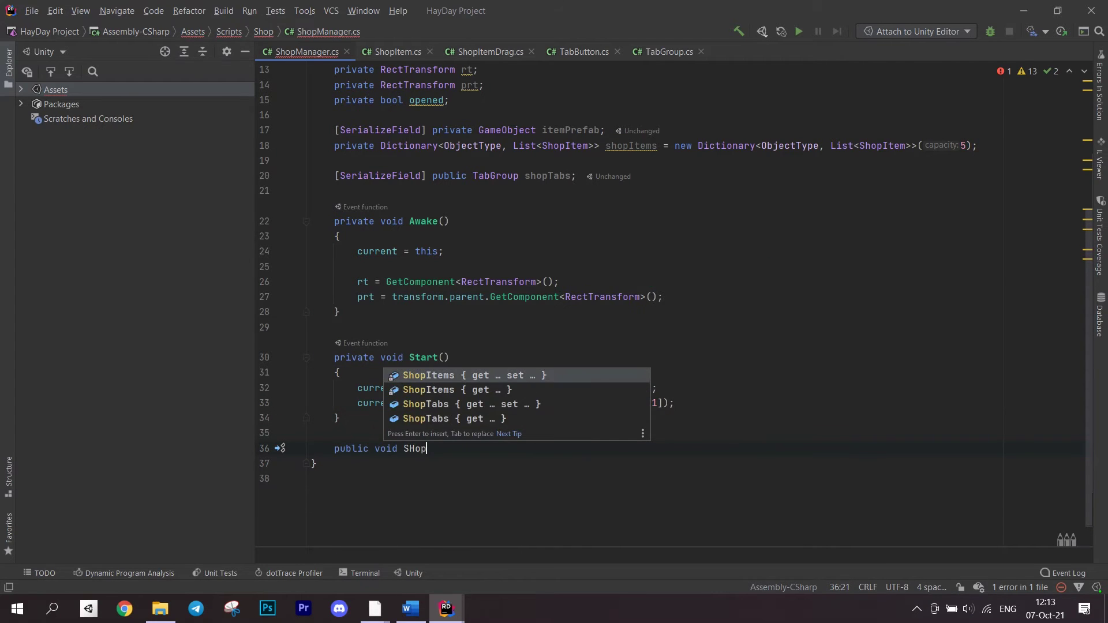
text(Button_CLick())
Step: Lay out ShopButton_Click with a time variable, an if block and an else block
key(Return)
text({)
key(Return)
text(float time = 0.2f;)
key(Return)
text(if(!opened))
key(Return)
text({)
key(Return)
text(})
key(Return)
text(else)
key(Return)
text({)
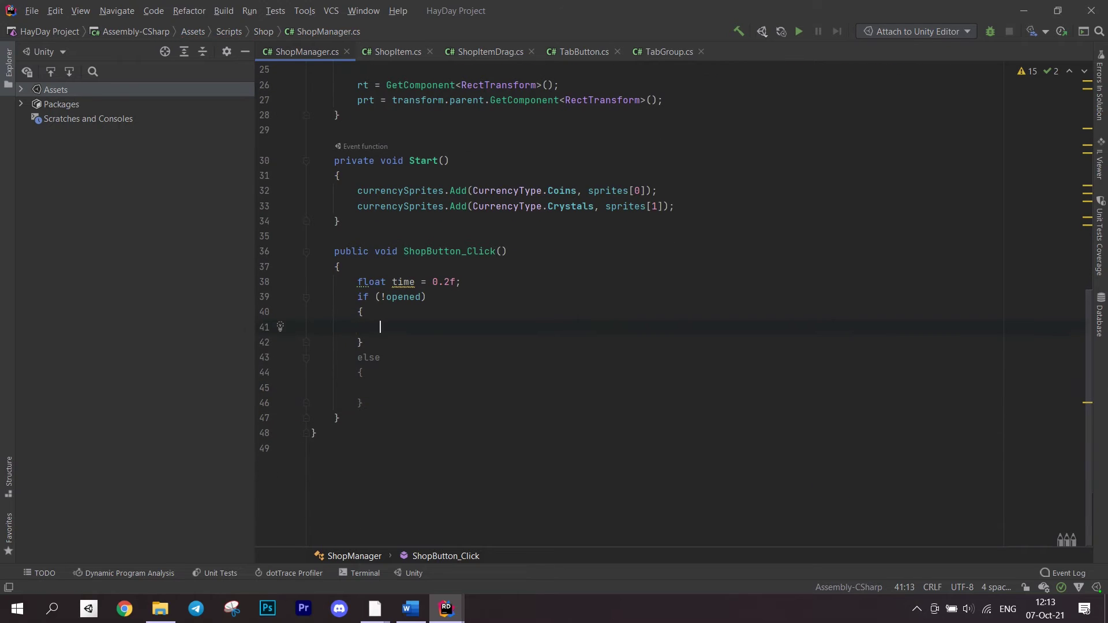
text(LeanTween)
Step: Tween the panel in with LeanTween.moveX by its width, set opened true and show it
key(Tab)
text(.)
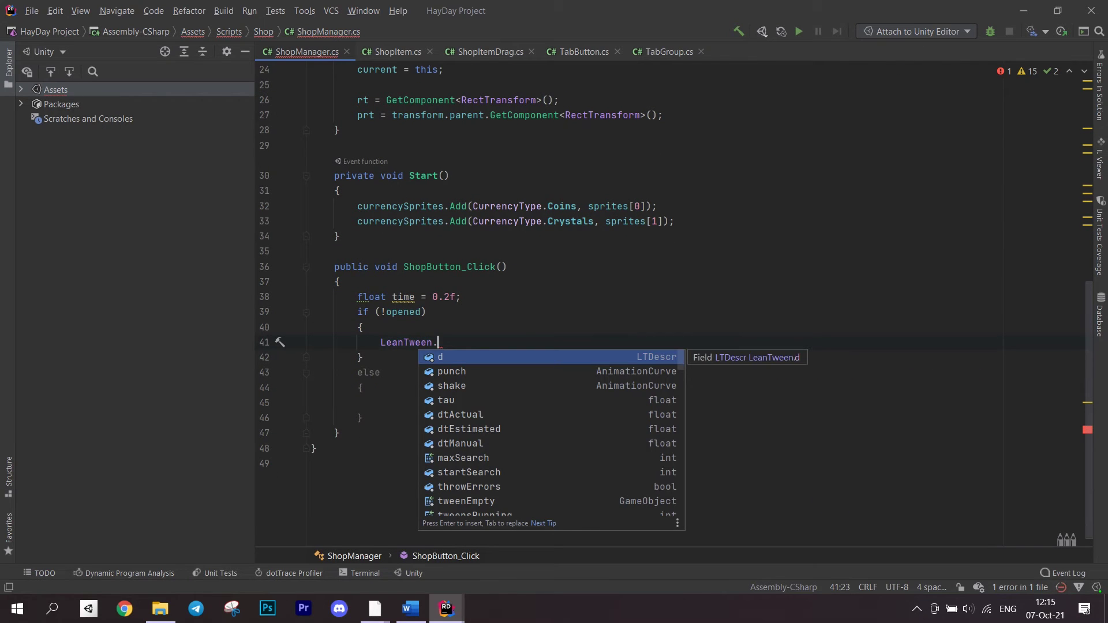
text(moveX(prt)
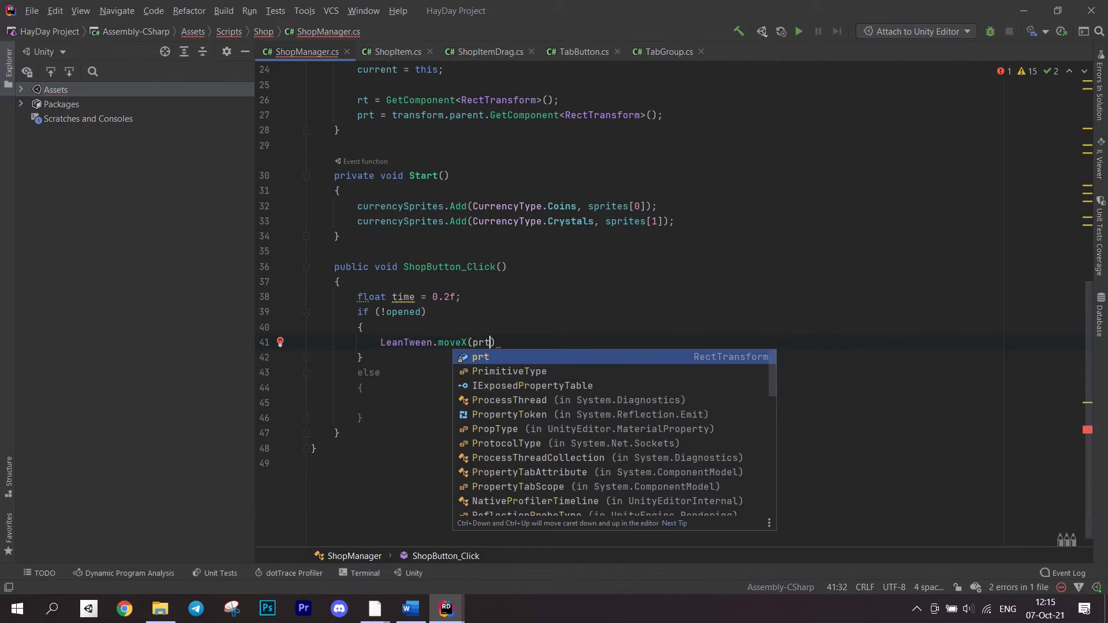
text(, prt.a)
key(Tab)
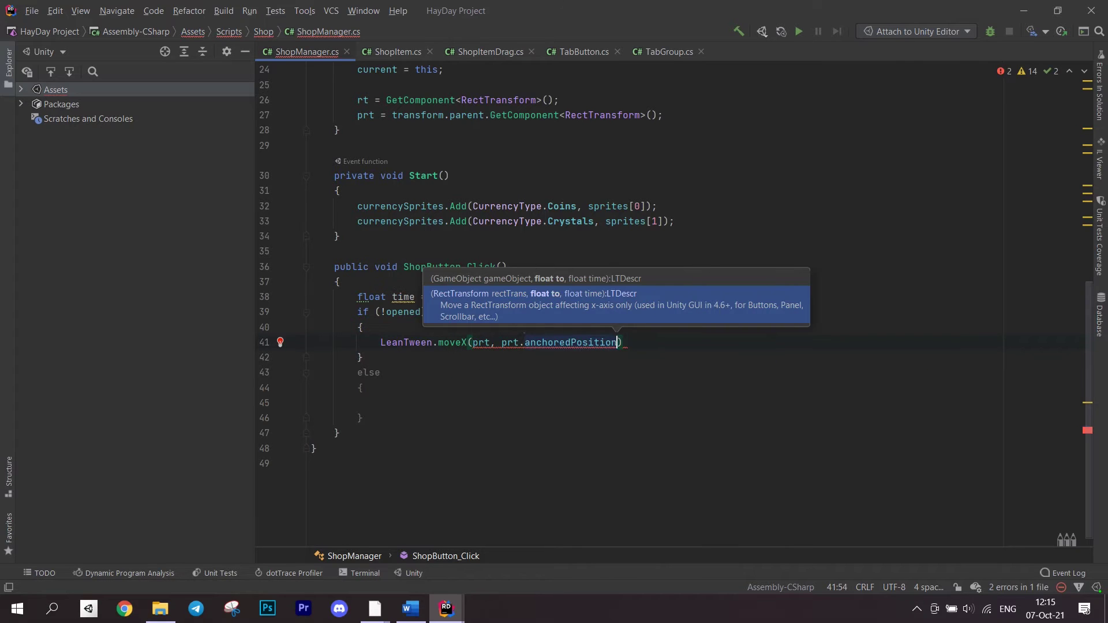
text(+ rt.si)
key(Tab)
text(.x)
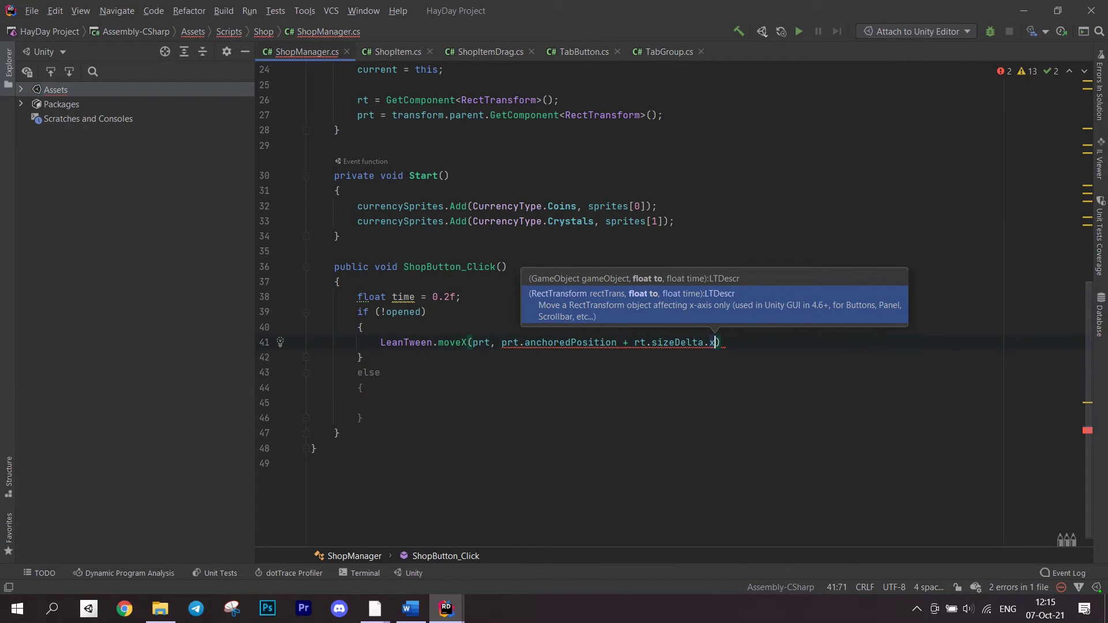
text(.x, time);)
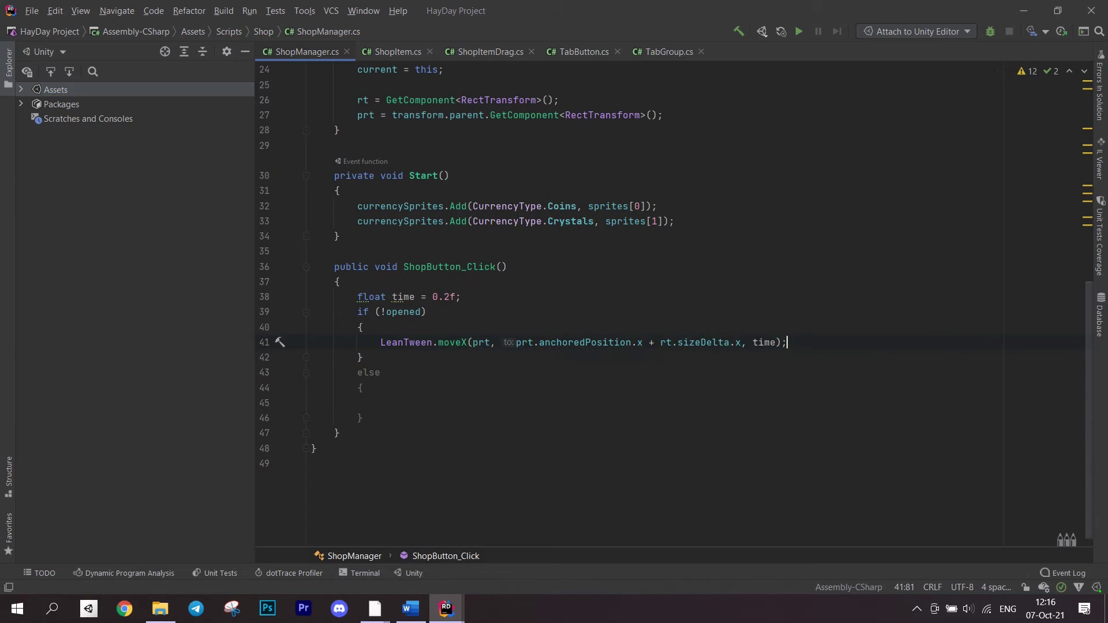
key(Return)
text(opened = true;)
key(Return)
text(gameObject)
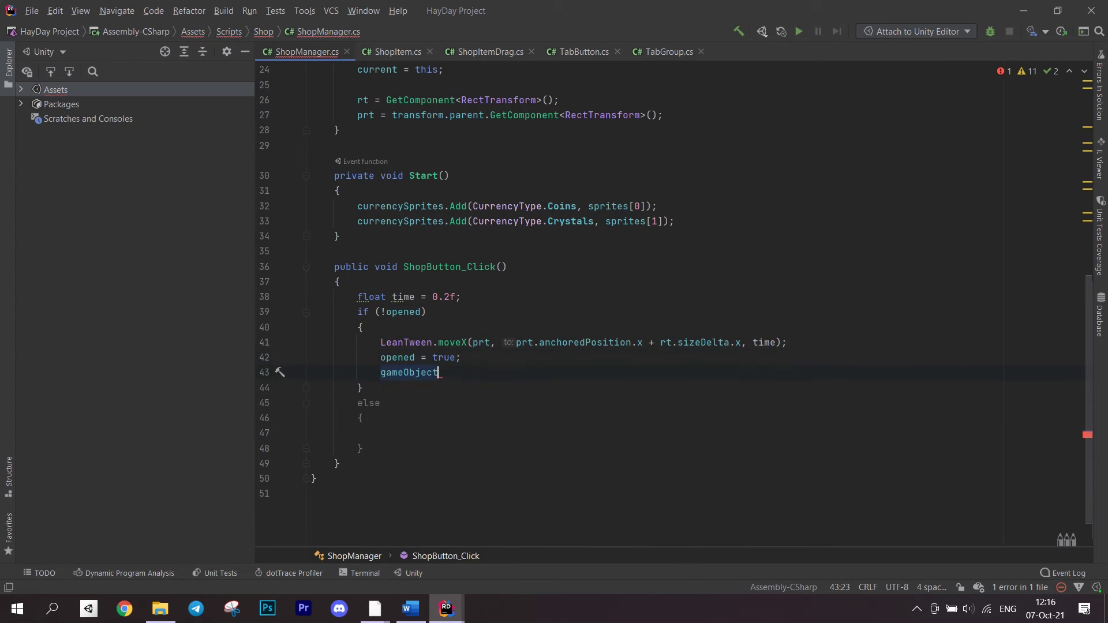
text(.Se)
key(Down)
key(Tab)
text(tr)
key(Tab)
text();)
Step: Paste the tween into the else branch with minus width and chain a setOnComplete delegate
click(382, 433)
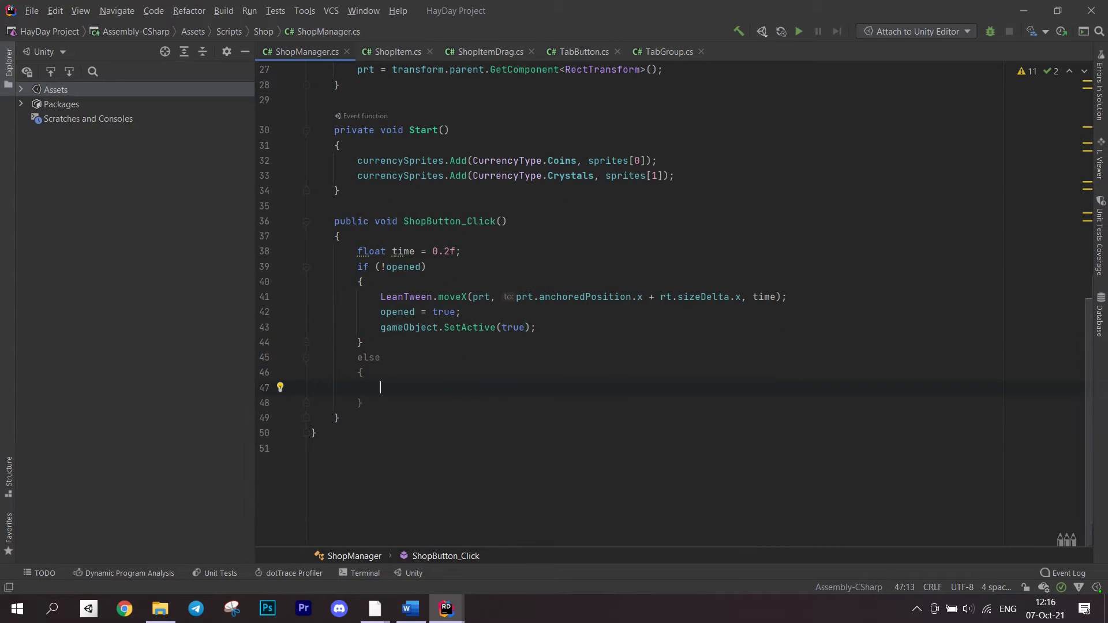
key(ctrl+c)
click(381, 389)
key(ctrl+v)
click(655, 389)
key(BackSpace)
text(-)
key(End)
key(BackSpace)
key(Return)
text(.setO)
key(Tab)
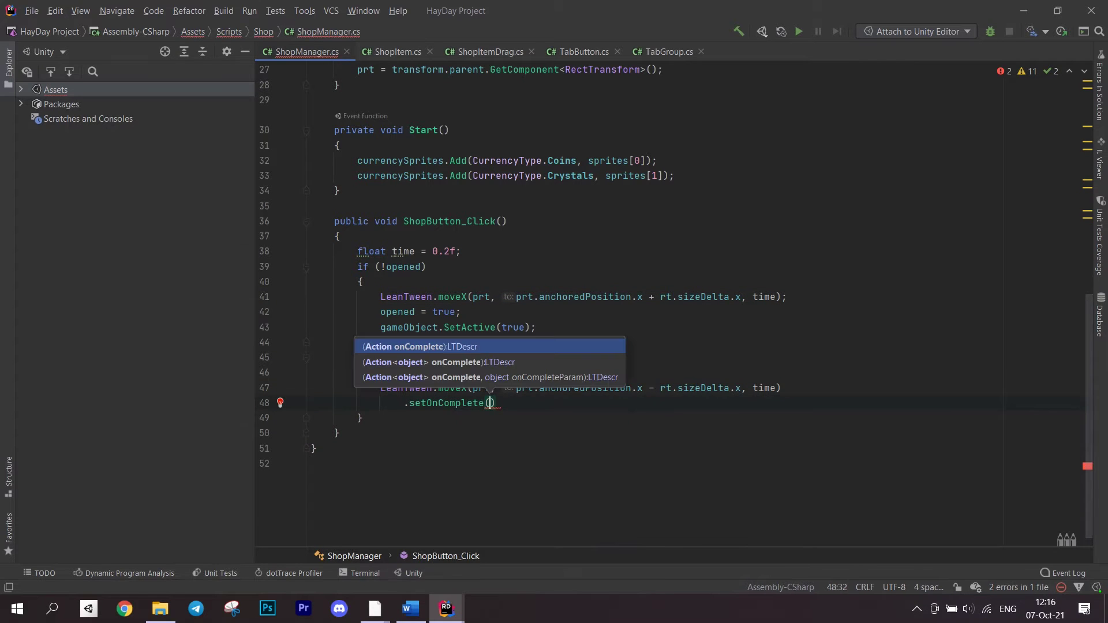
text(delegate)
key(Tab)
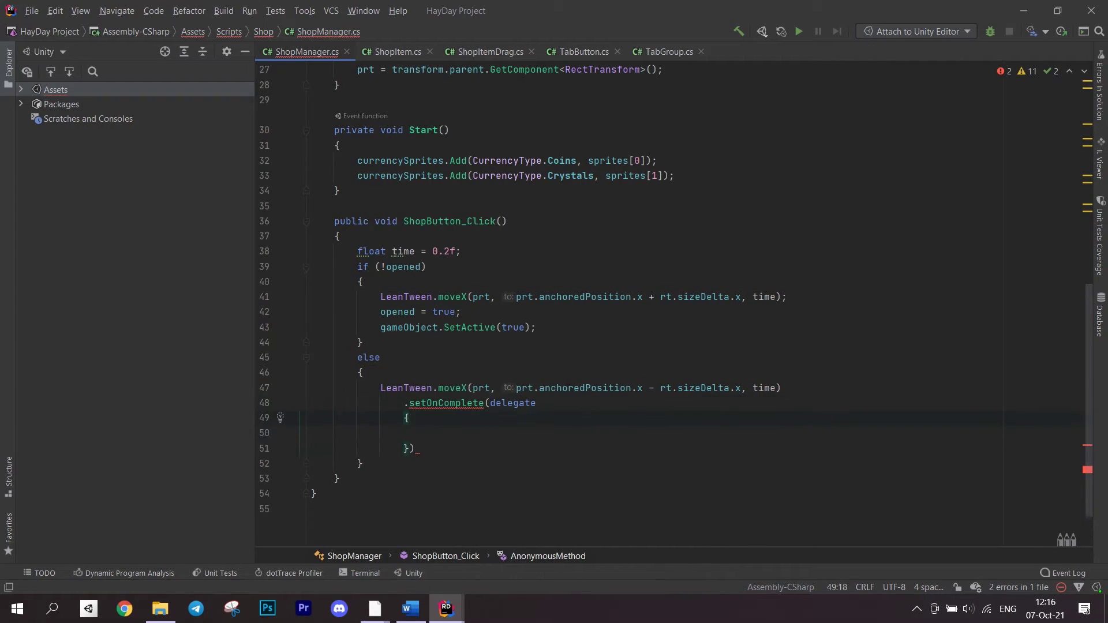
Step: Fill the delegate with gameObject.SetActive(false), then set opened = false
click(551, 403)
click(426, 433)
text(gameObject.)
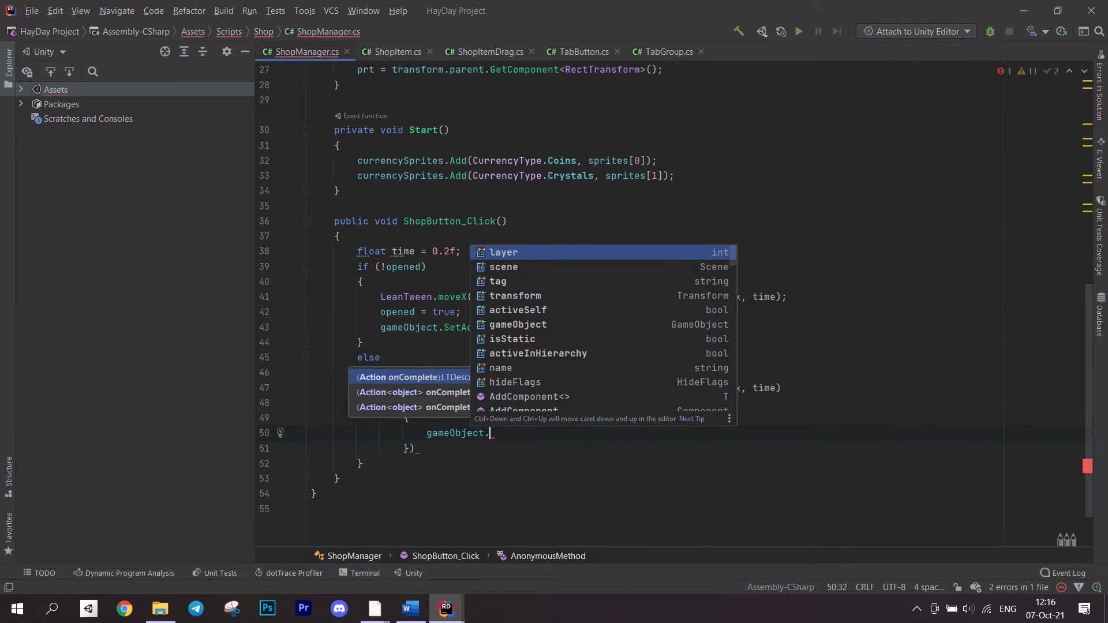
key(Tab)
text(.se)
key(Tab)
text(false);)
key(Down)
key(End)
key(Return)
text(op)
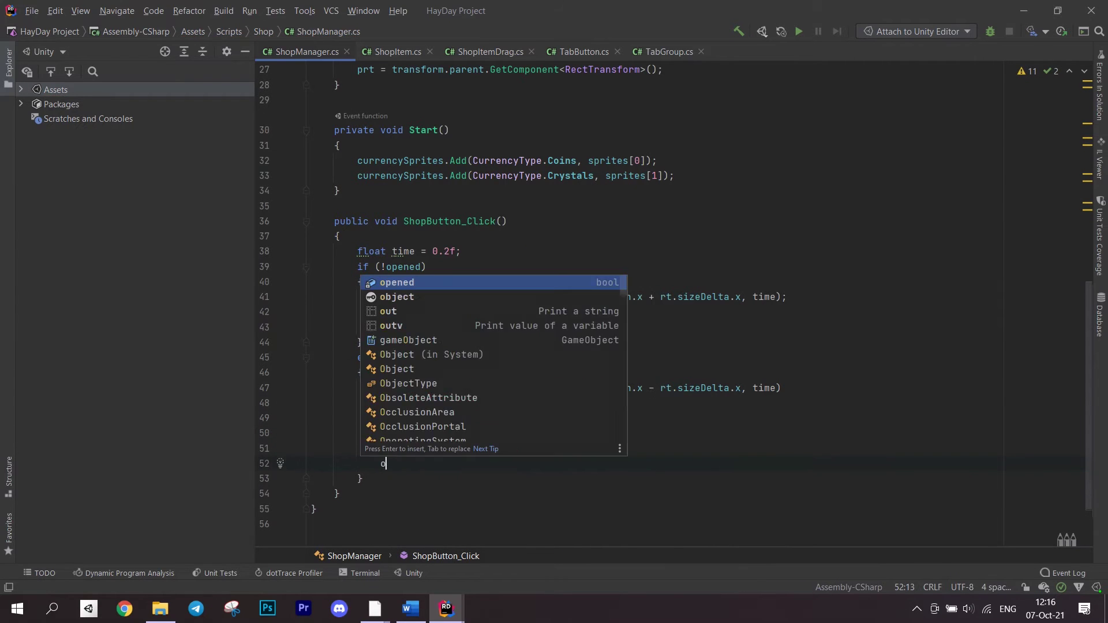
key(Tab)
text(= f)
key(Tab)
text(;)
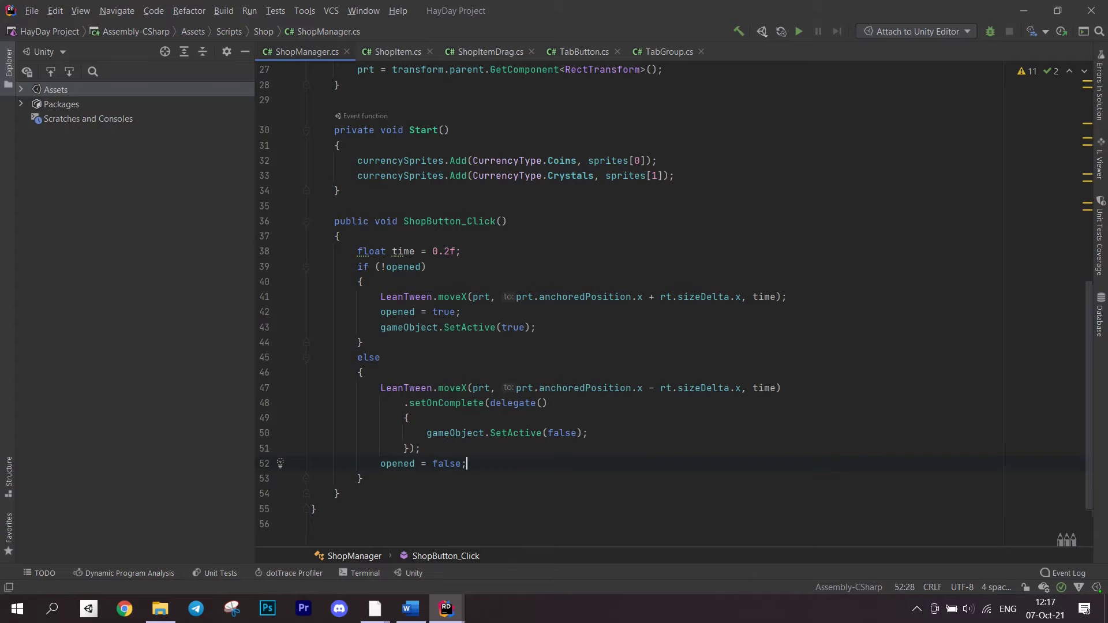
Step: Hide the shop at Start with gameObject.SetActive(false)
key(Return)
key(Return)
text(gam)
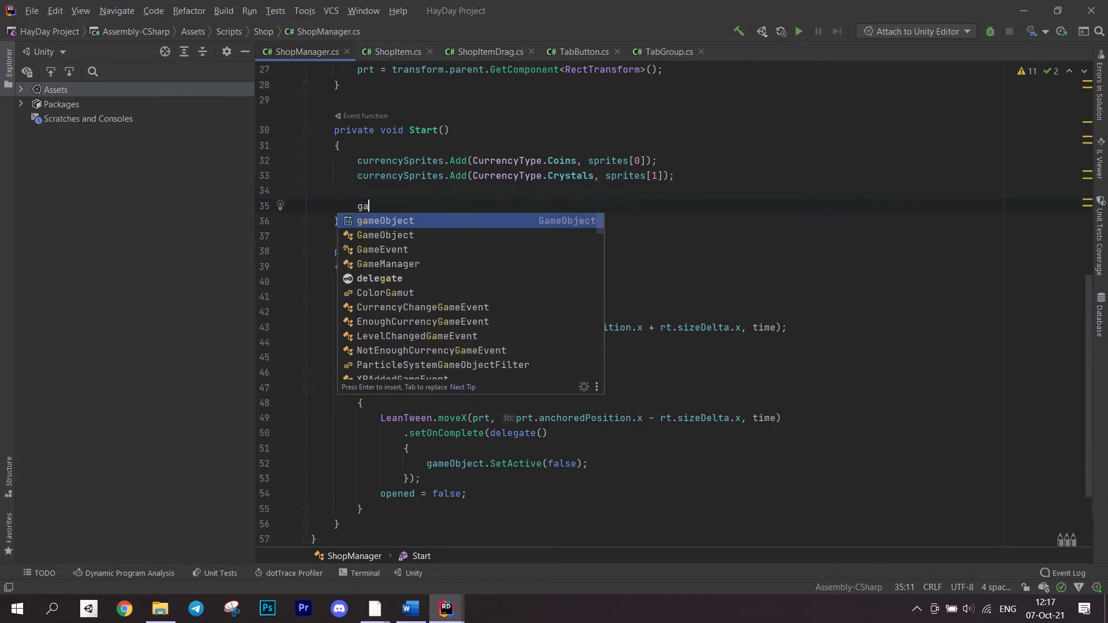
key(Tab)
text(.Se)
key(Tab)
text(f)
key(Tab)
text(;)
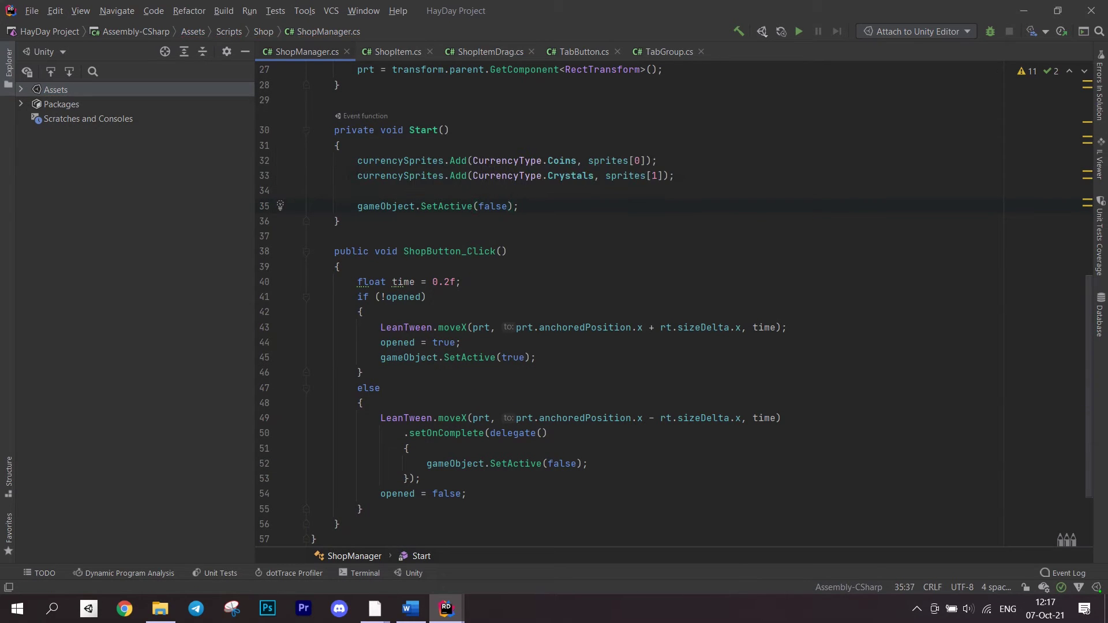
click(453, 549)
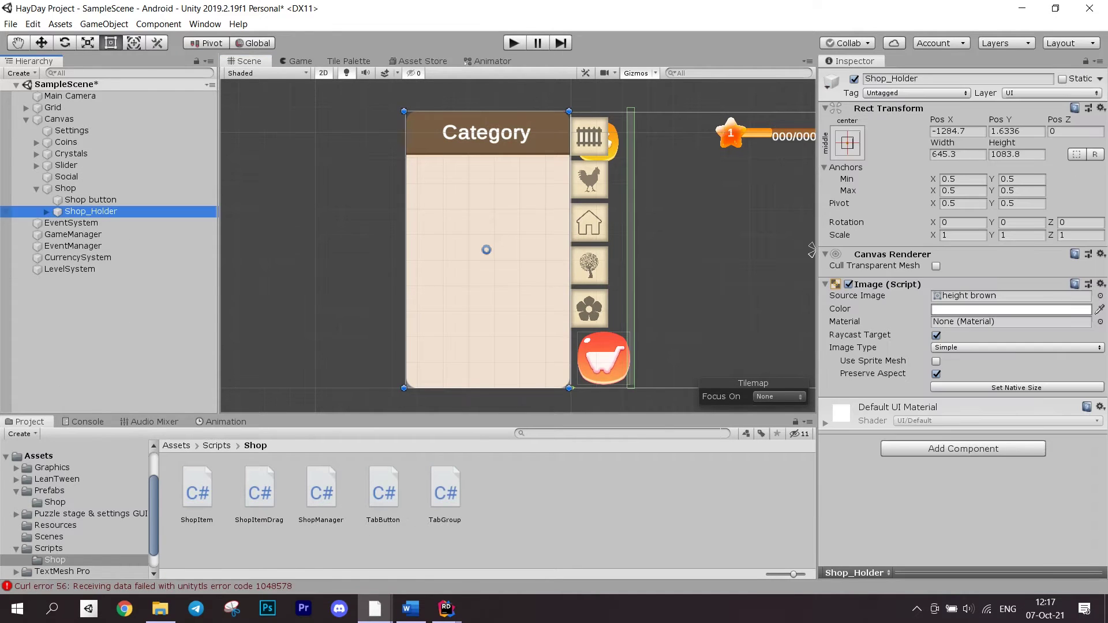
Step: Set the Shop button's On Click to Shop_Holder's ShopManager.ShopButton_Click
click(963, 448)
text(Sho)
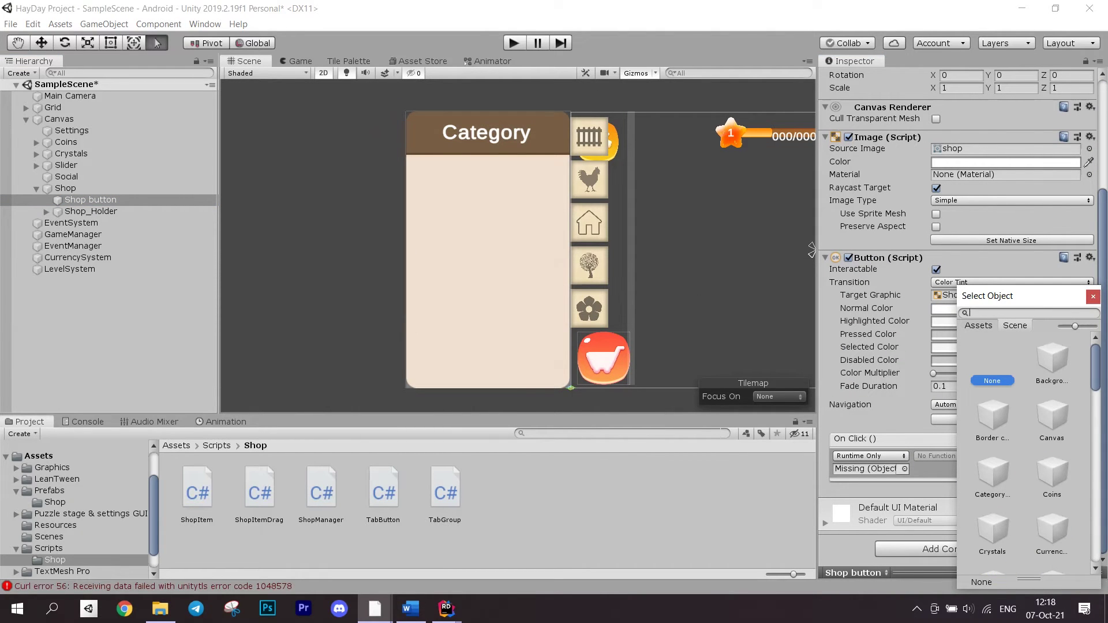
double_click(992, 380)
click(1000, 456)
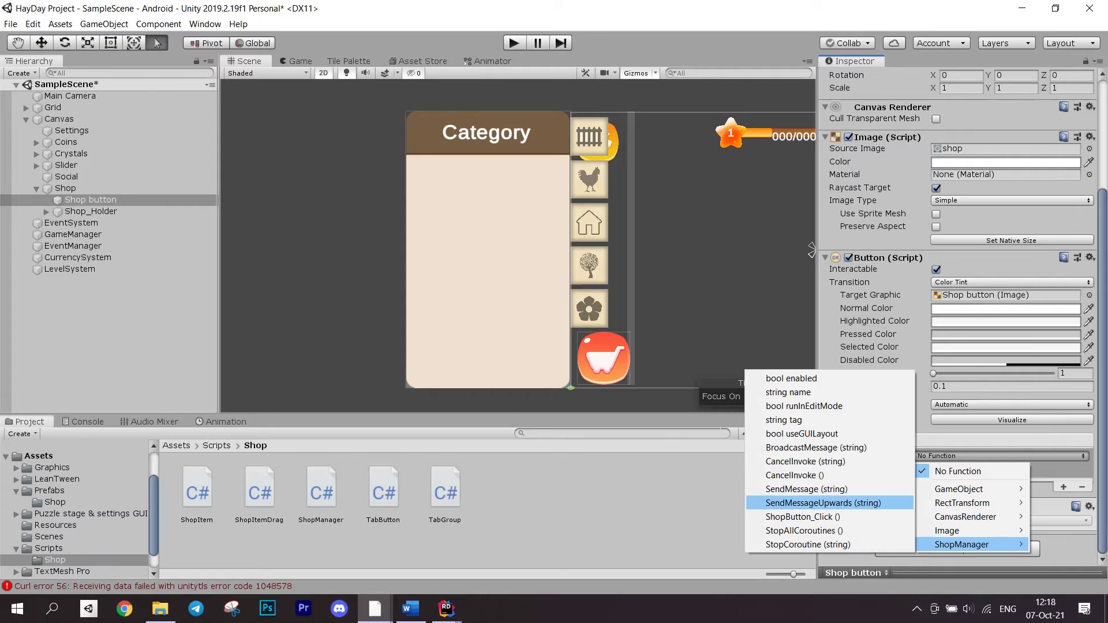
click(803, 517)
Step: Run the scene and click the cart button twice to slide the shop open and closed
key(ctrl+p)
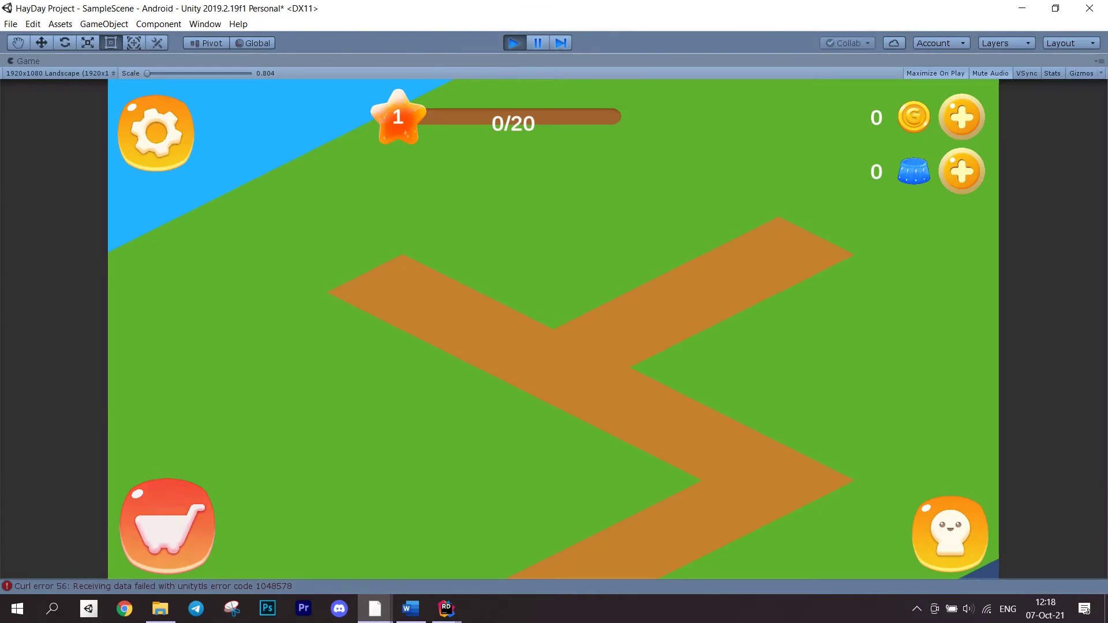
click(166, 524)
click(168, 524)
key(alt+Tab)
text(rivate bool _dragging;)
Step: Declare the private dragging bool and an OnBeginDrag method that sets it true
key(Return)
text(pub)
key(Tab)
text(voi)
key(Tab)
text(OnBeginDrag())
key(Return)
text({)
key(Return)
text(dragging = tr)
key(Tab)
text(;)
key(Down)
key(End)
key(Return)
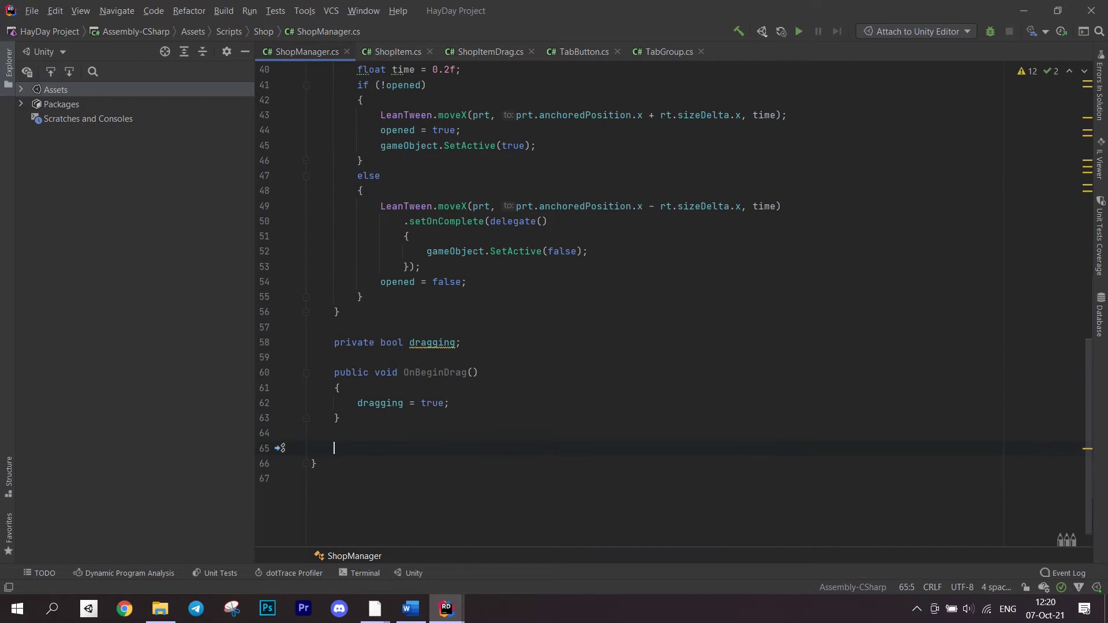
text(public void OnEnd)
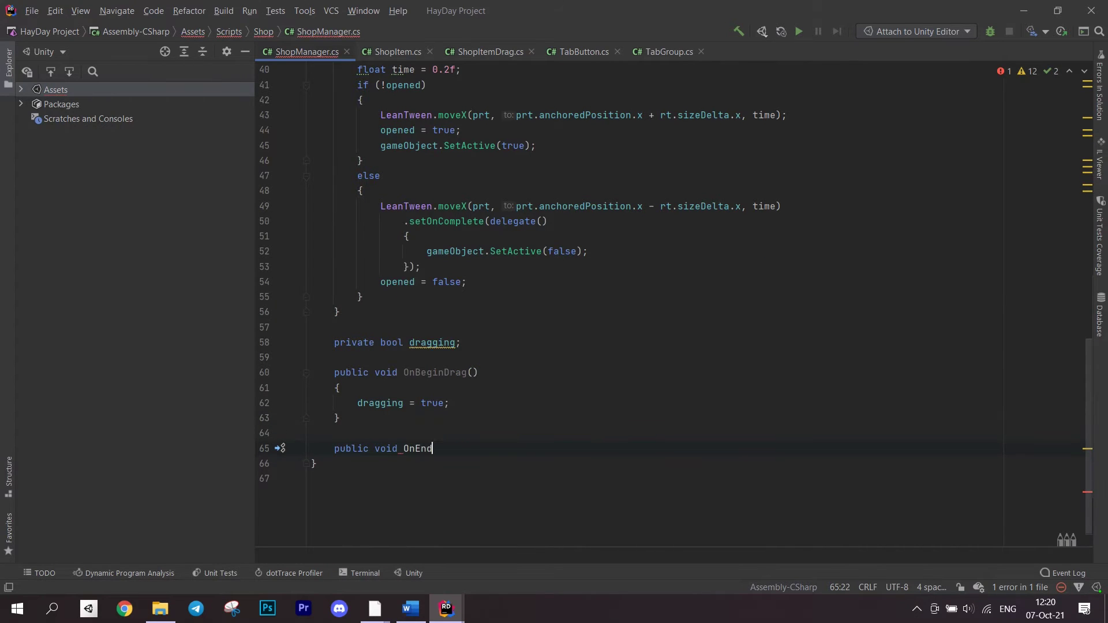
text(Drag())
Step: Add OnEndDrag resetting dragging, and OnPointerClick calling ShopButton_Click when not dragging
key(Return)
text({)
key(Return)
text(dragging = false)
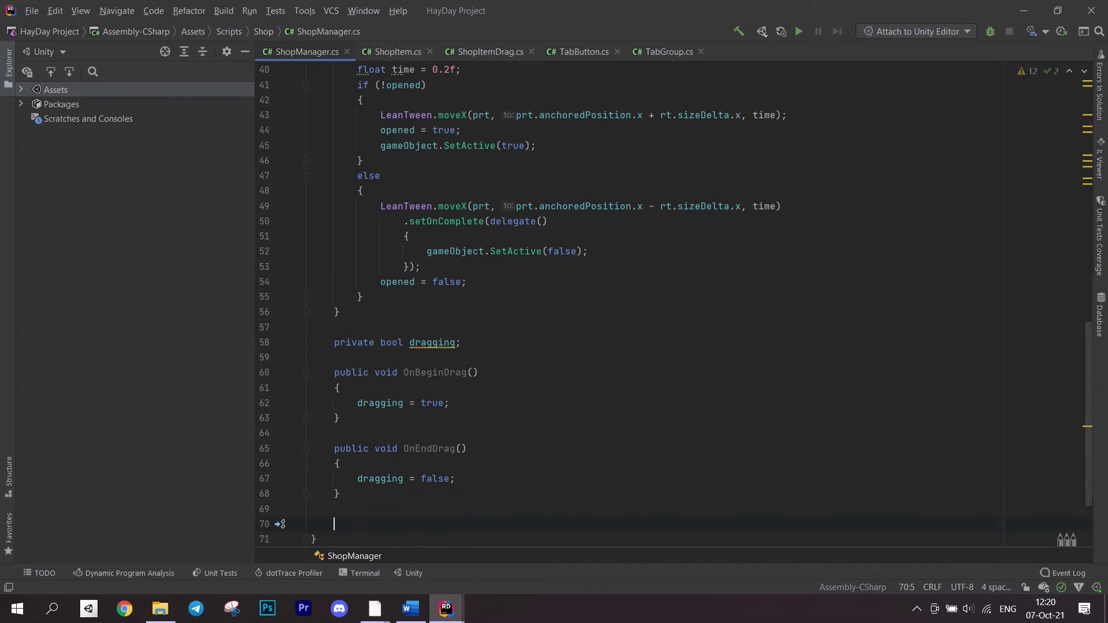
text(public void OnPo)
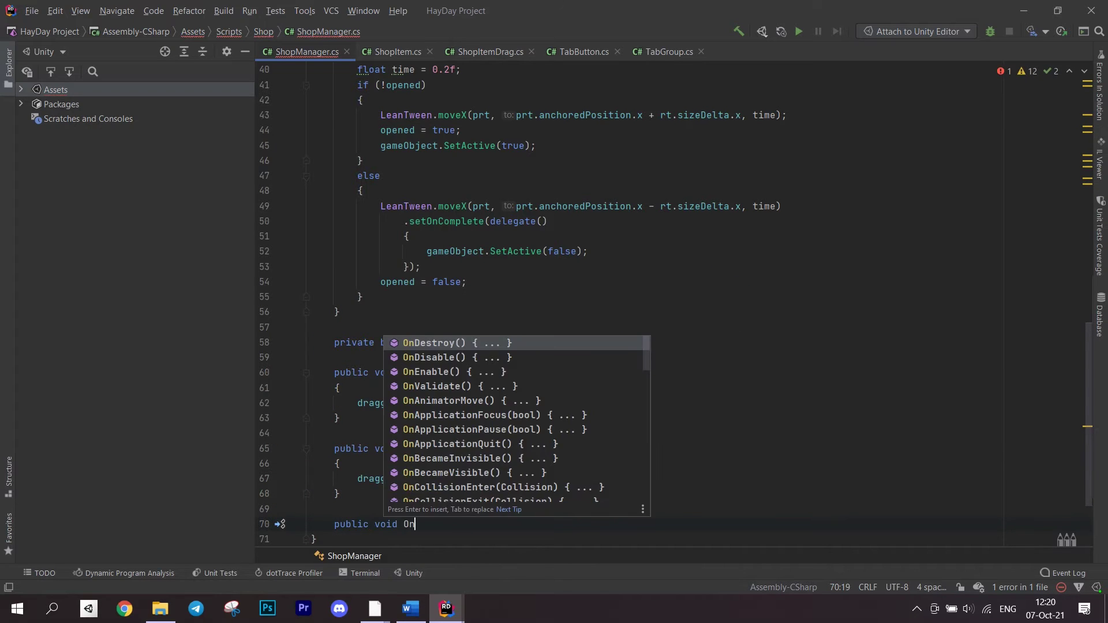
text(inter)
text(()
key(Return)
text({)
key(Return)
text(if(!)
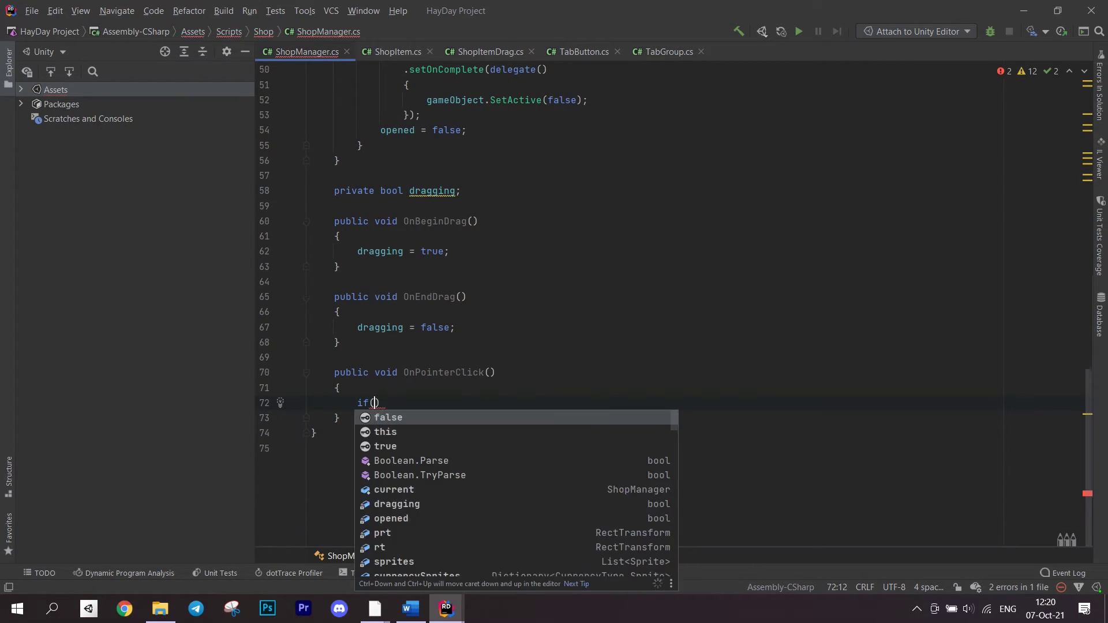
text(dragging))
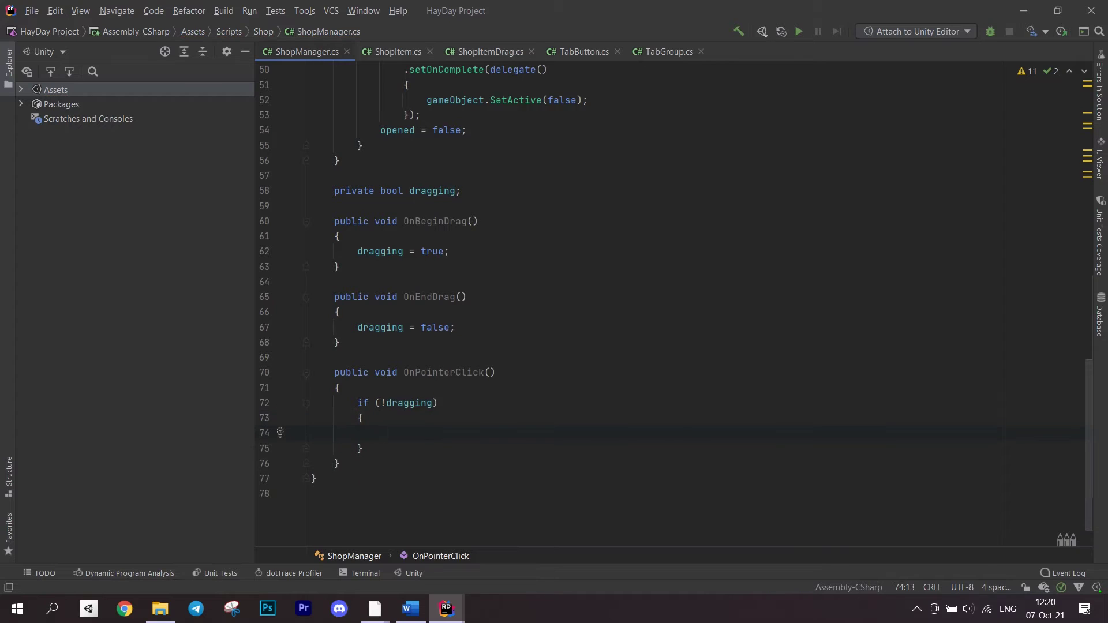
text(sh)
key(Return)
Step: Add a BeginDrag event to UI Block's Event Trigger calling ShopManager.OnBeginDrag
key(alt+Tab)
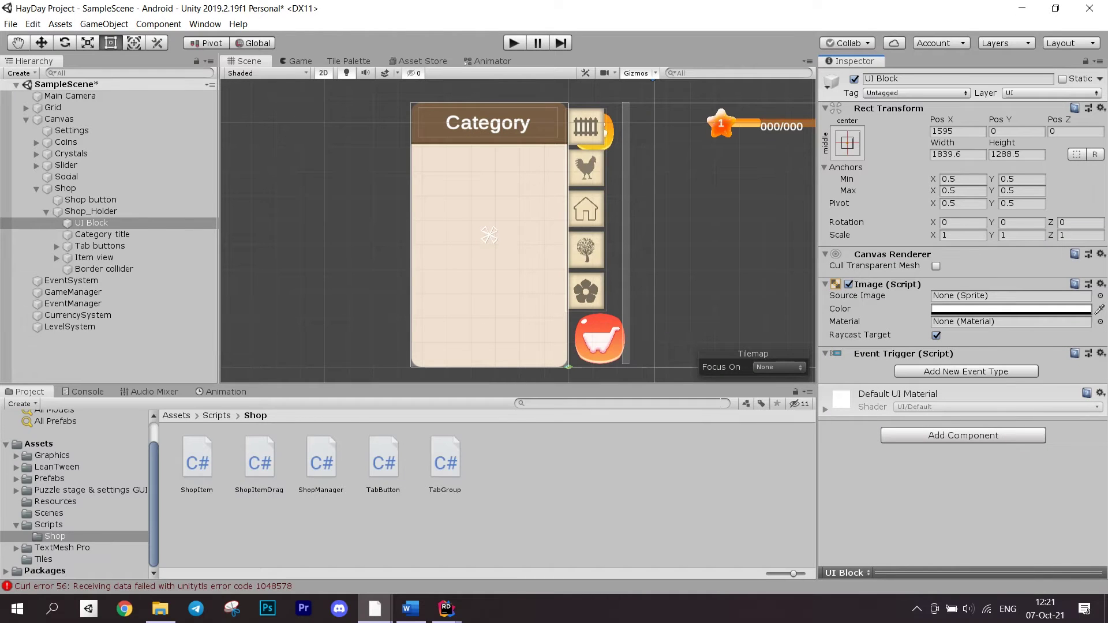
click(965, 372)
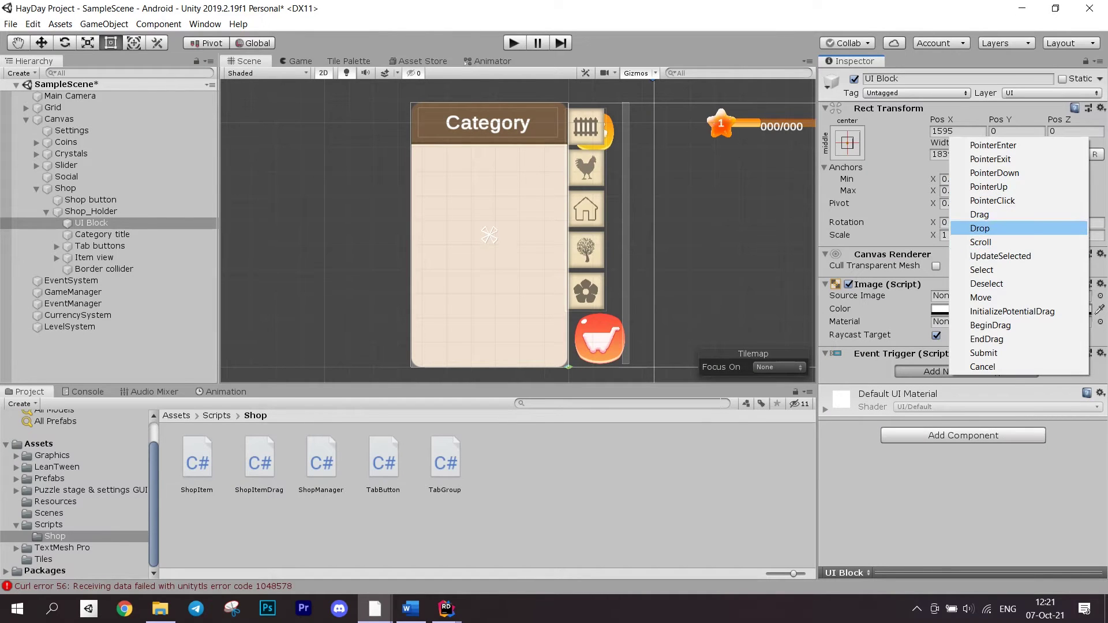
click(990, 325)
click(907, 401)
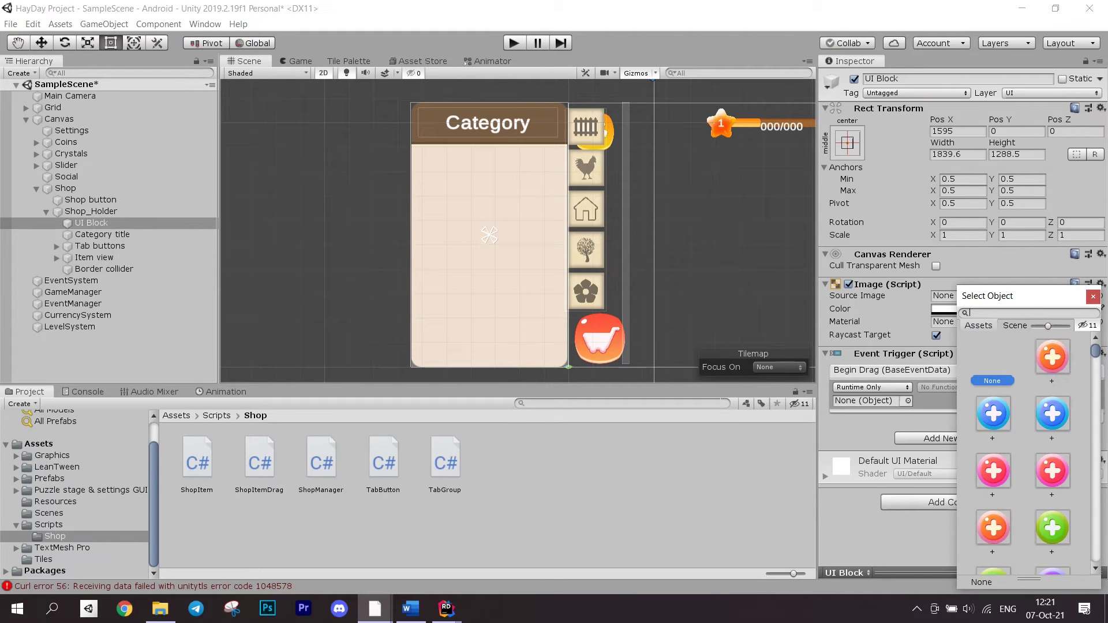
text(shop)
double_click(993, 373)
click(1009, 387)
click(799, 379)
Step: Add EndDrag and PointerClick events calling ShopManager's OnEndDrag and OnPointerClick
click(963, 446)
click(996, 401)
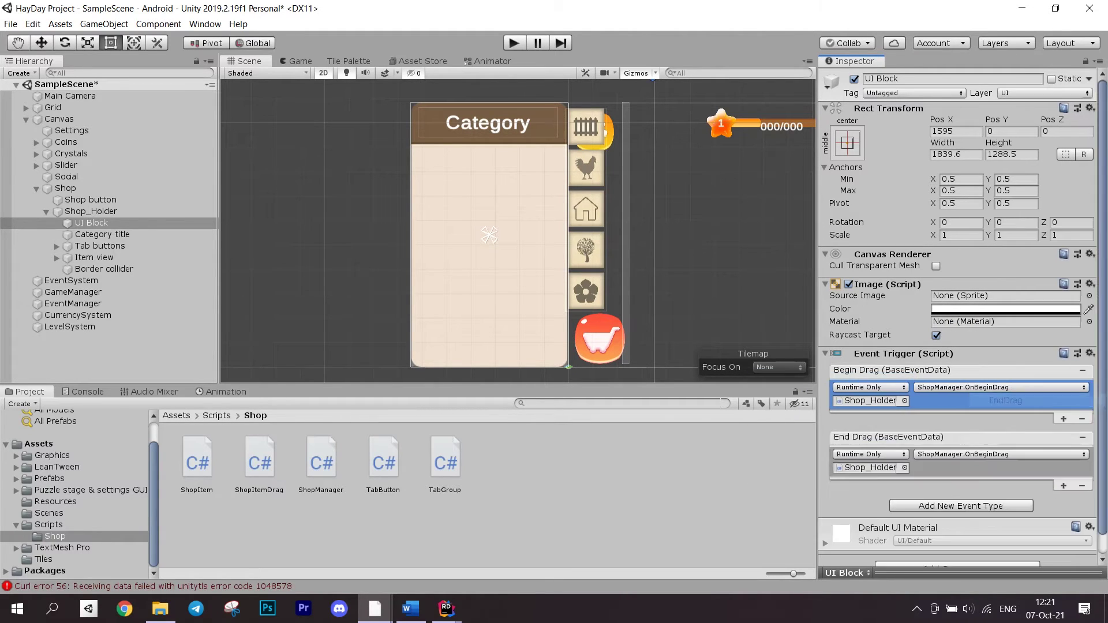
click(1000, 454)
click(792, 460)
click(962, 505)
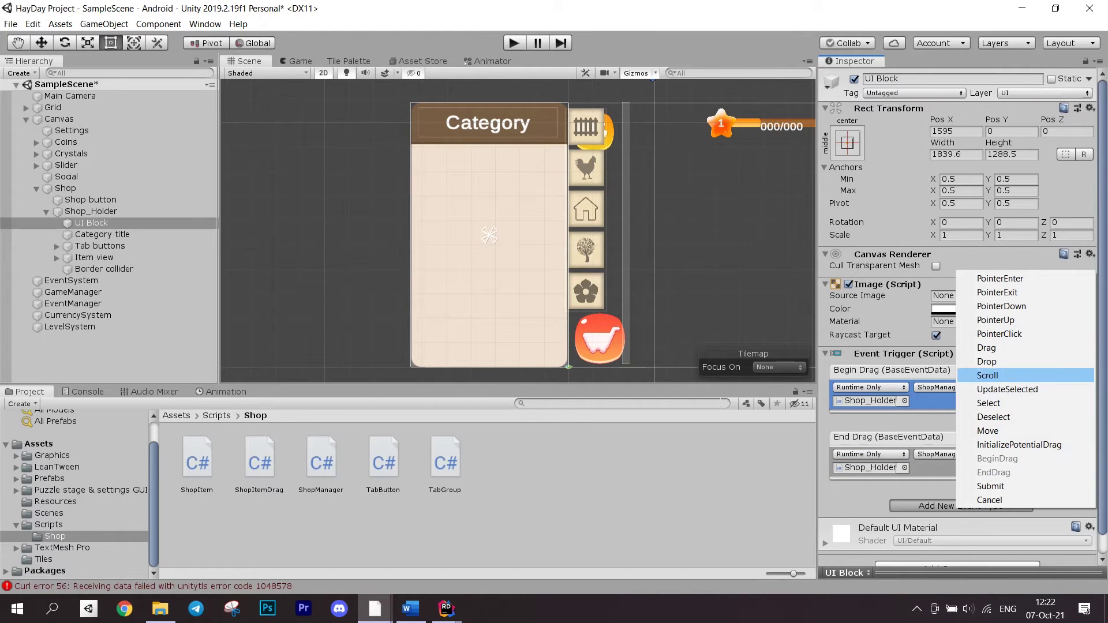
click(999, 334)
click(1000, 521)
click(996, 450)
click(797, 450)
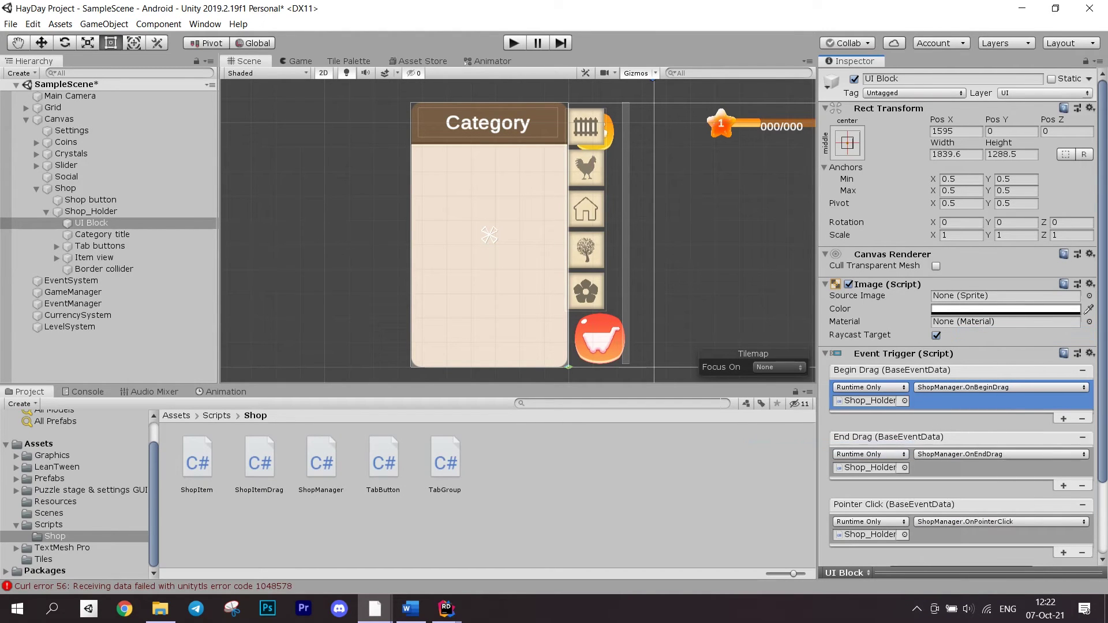
Step: Play the scene and toggle the shop panel open and closed to test it
click(513, 43)
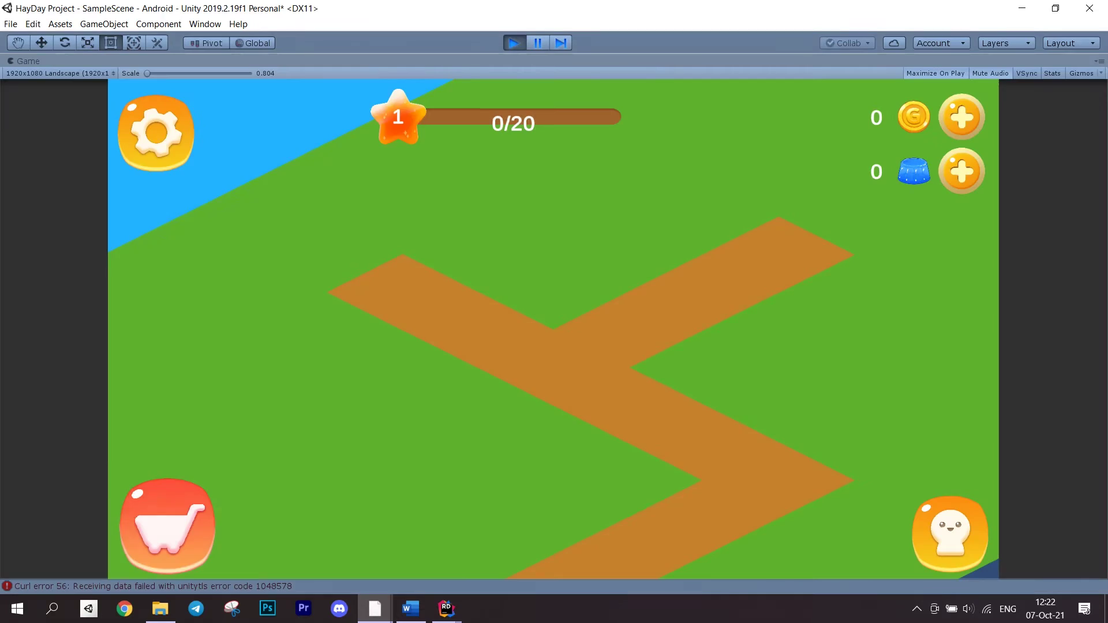
click(169, 523)
click(169, 524)
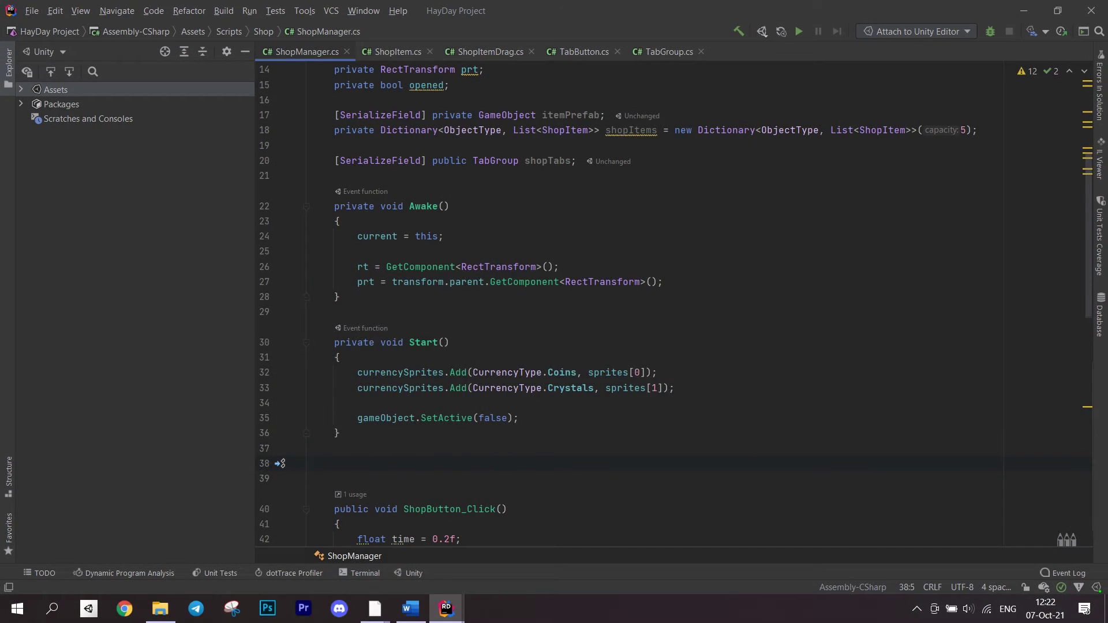
text(private void Load()
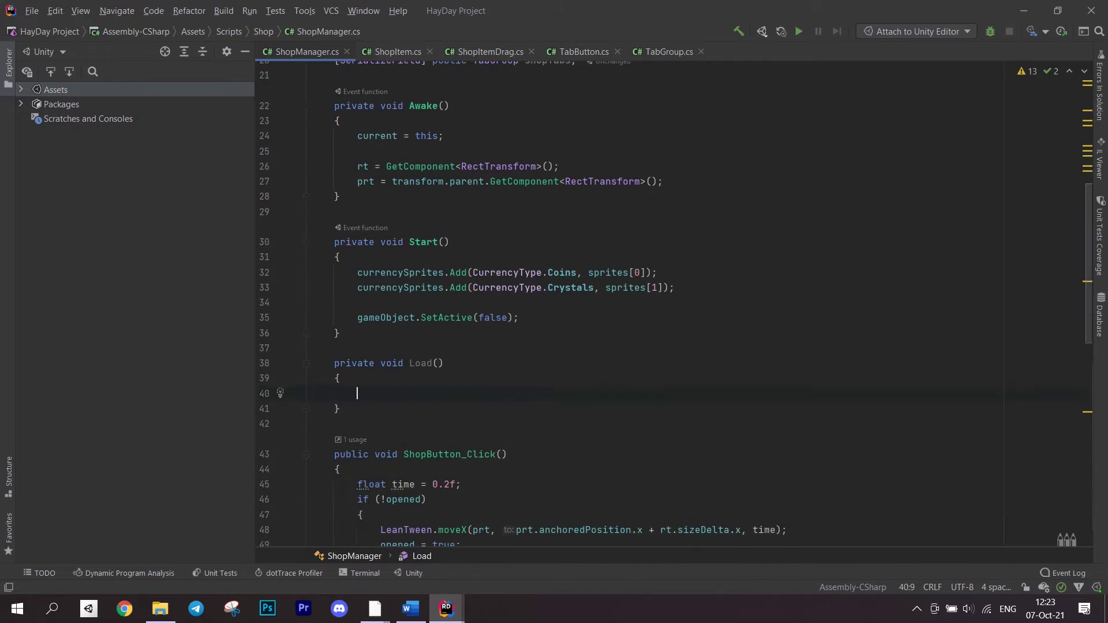
text(ShopItem)
text( it)
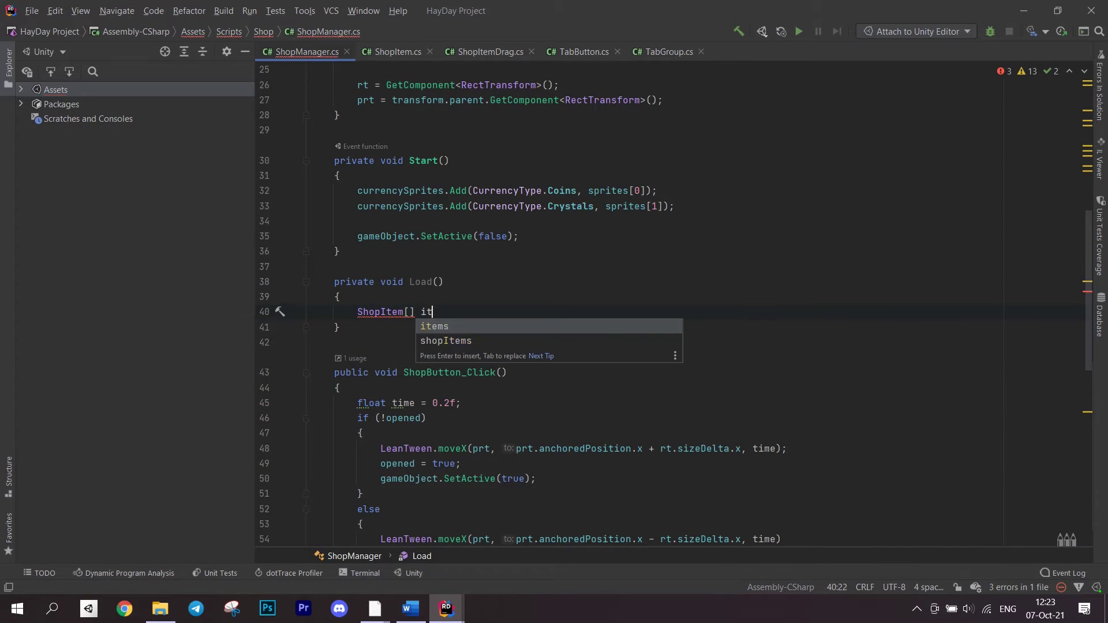
text(ems = Resources.)
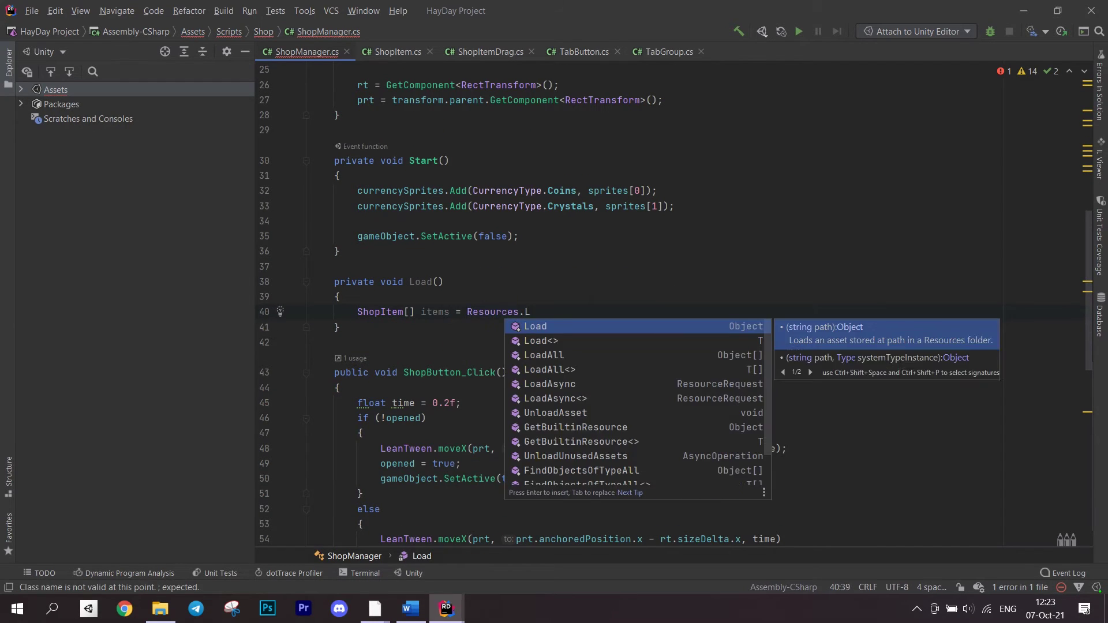
text(LoadAll<ShopItem>("Shop)
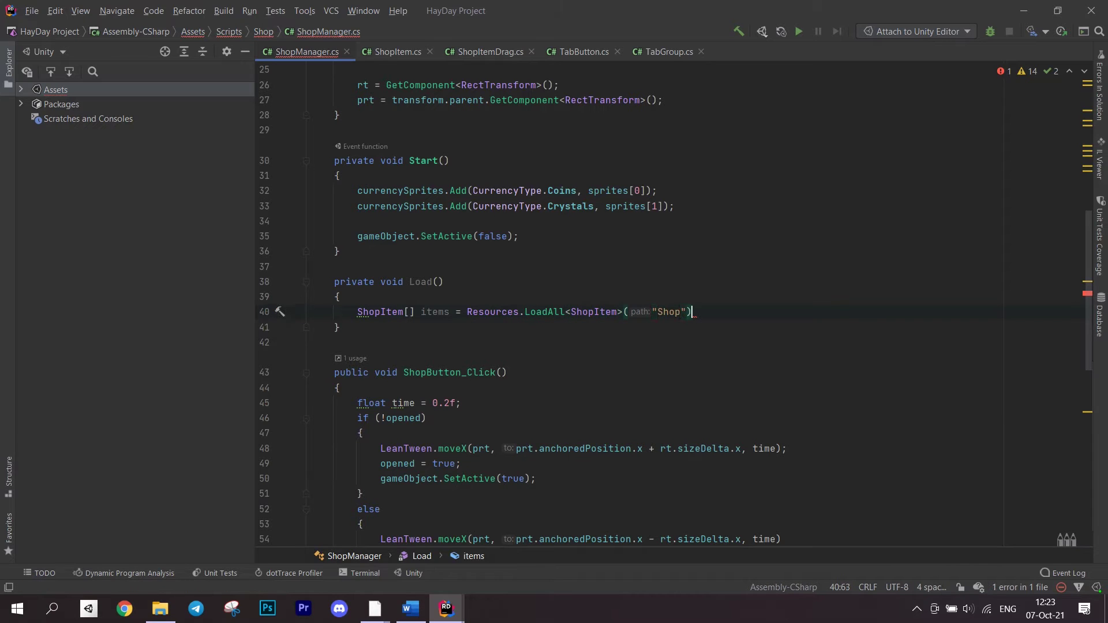
text(;)
Step: In Load, loop over items and add each to shopItems[item.Type]
key(Return)
key(Return)
text(shopItems.Add(Obj)
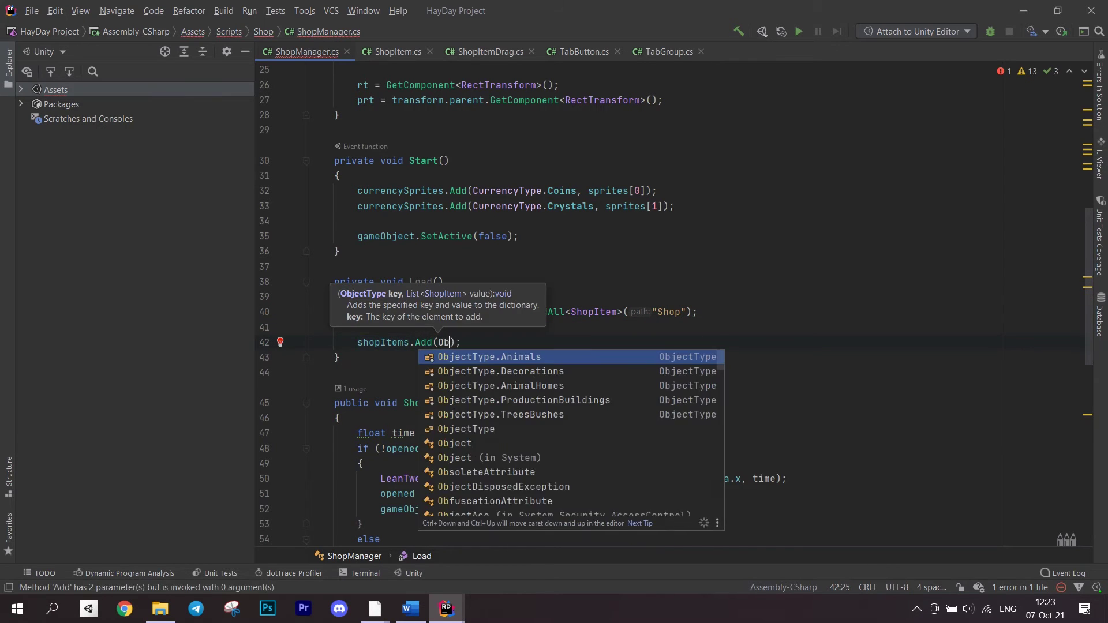
text(ectType.Animals, new List<ShopItem>())
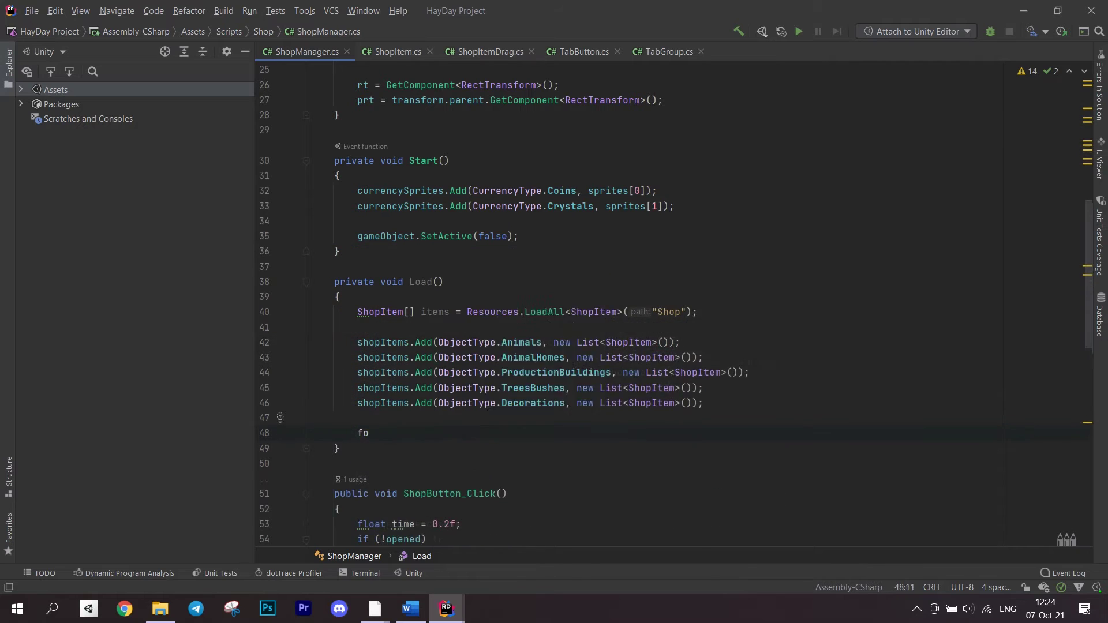
text(it)
key(Tab)
key(shift+Tab)
text(i)
key(Tab)
key(Return)
text(sh)
key(Tab)
text([ite)
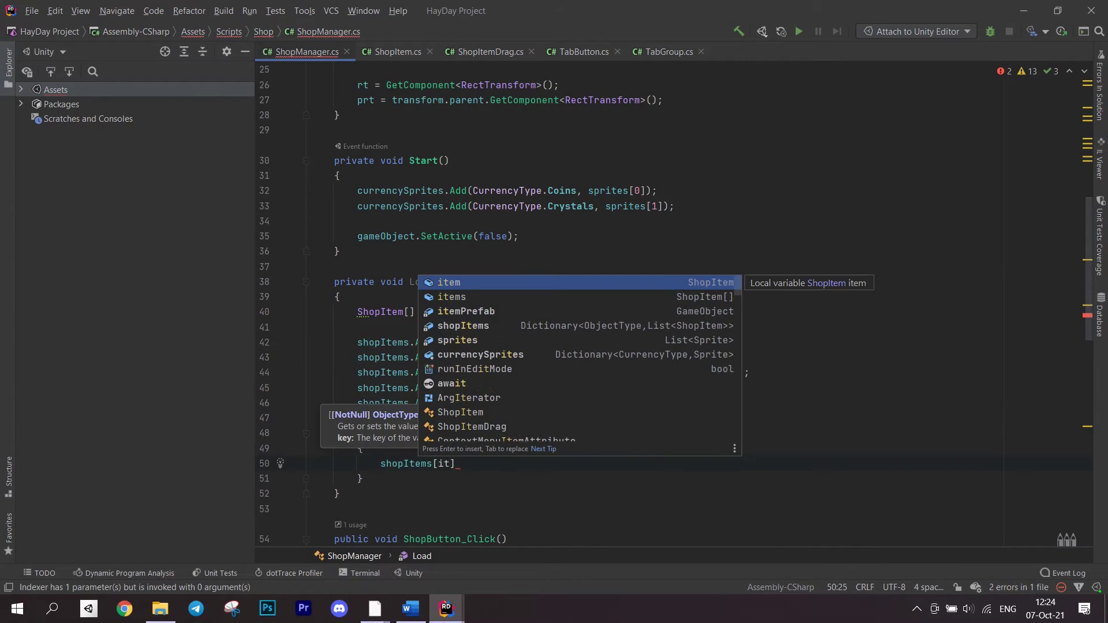
text(m.Type)
key(Tab)
text(].A)
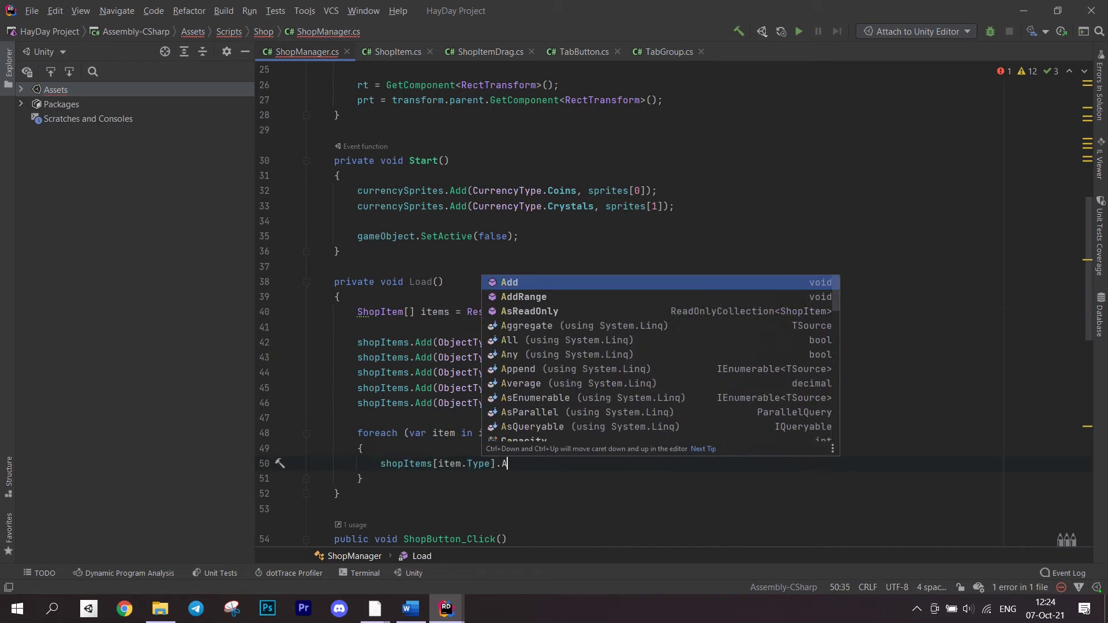
key(Tab)
text(item)
key(Tab)
text(;)
Step: Add an Initialize method containing a for loop
key(Down)
key(Down)
key(End)
key(Return)
key(Return)
text(for)
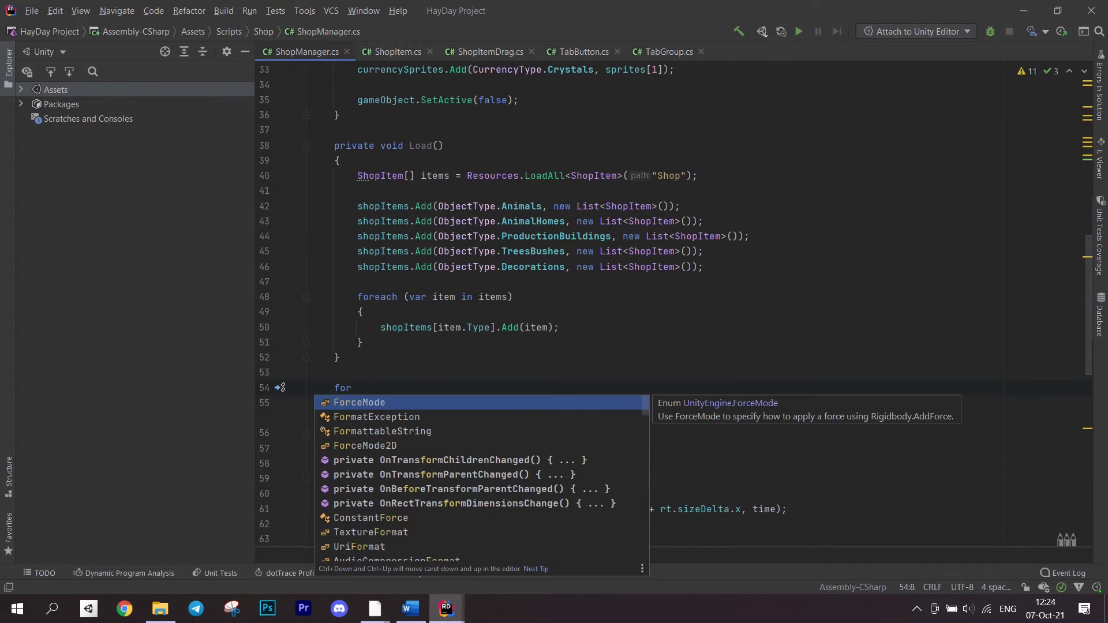
key(BackSpace)
key(BackSpace)
key(BackSpace)
text(private )
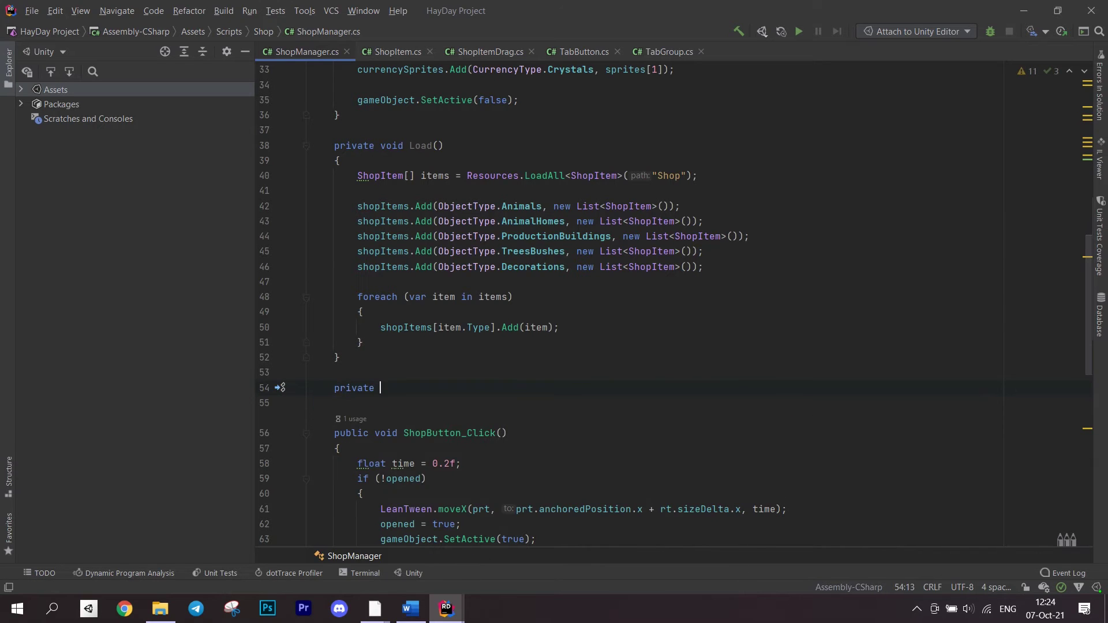
text(void Initialize())
key(Return)
text({)
key(Return)
text(for)
key(Tab)
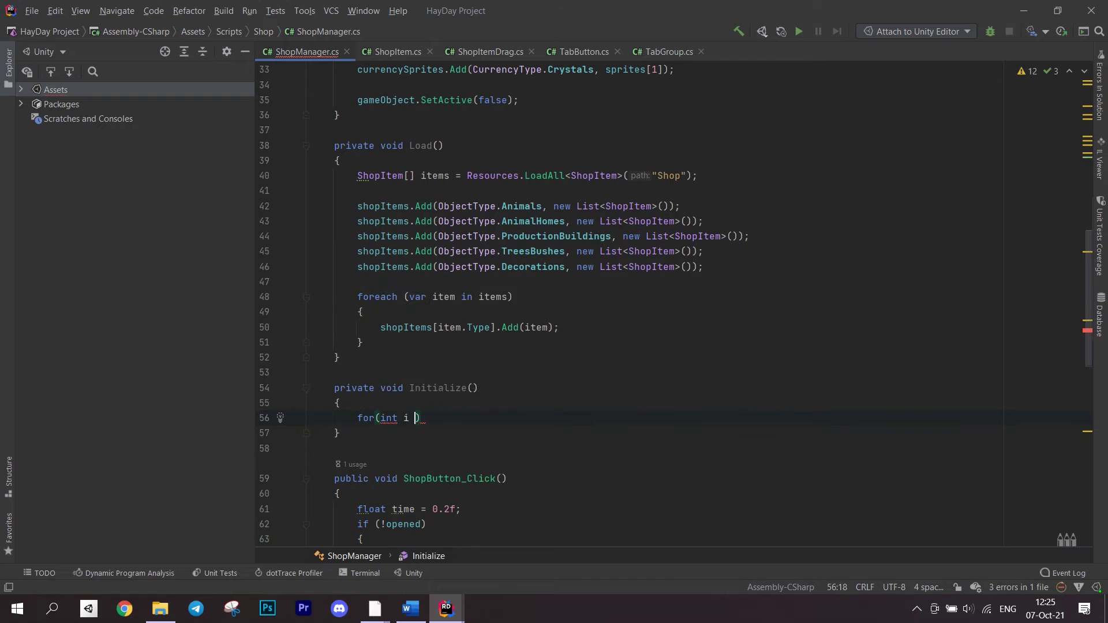
text(int i = 0; i < )
text(shopI)
text(tialize items here)
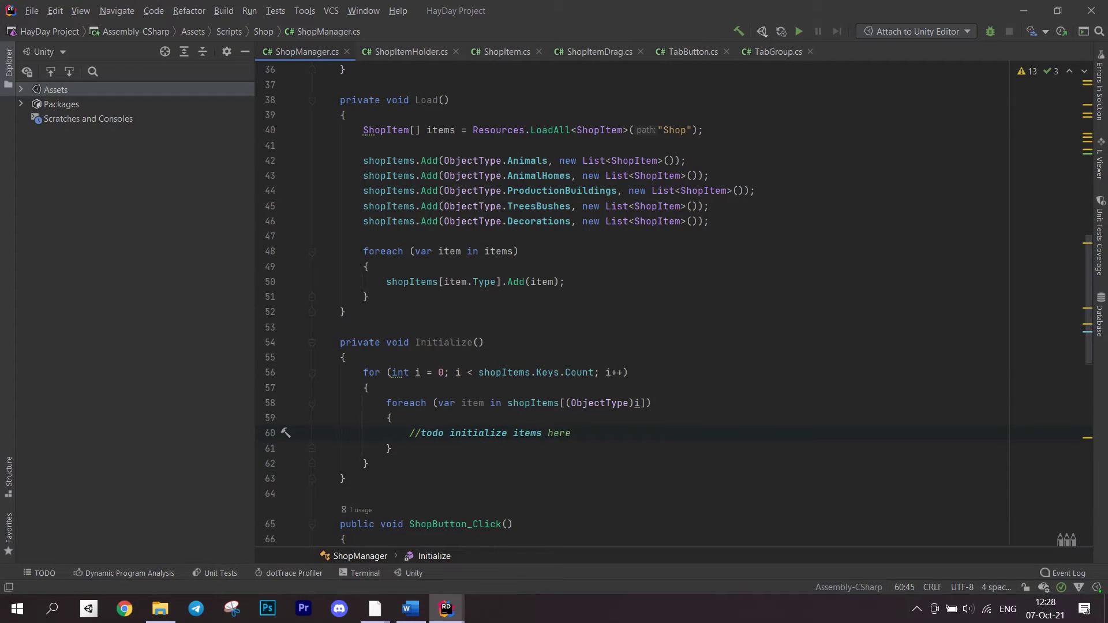
scroll(286, 432, up, 4)
Step: Call Load() and Initialize() from Start
key(Return)
key(Return)
text(Loa)
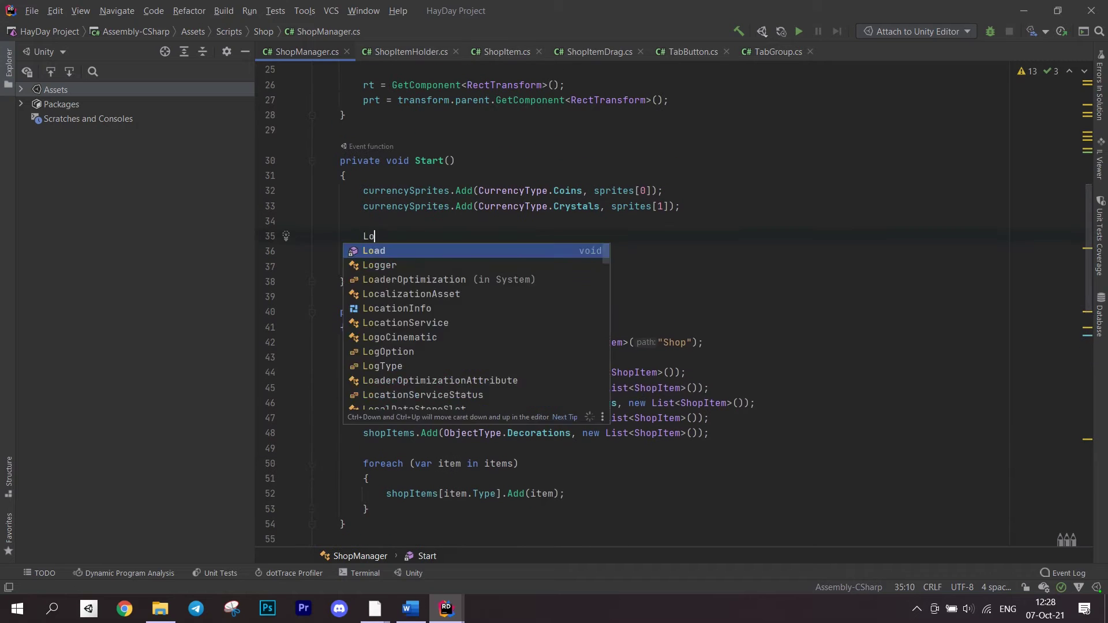
key(Return)
key(Return)
text(Initialize();)
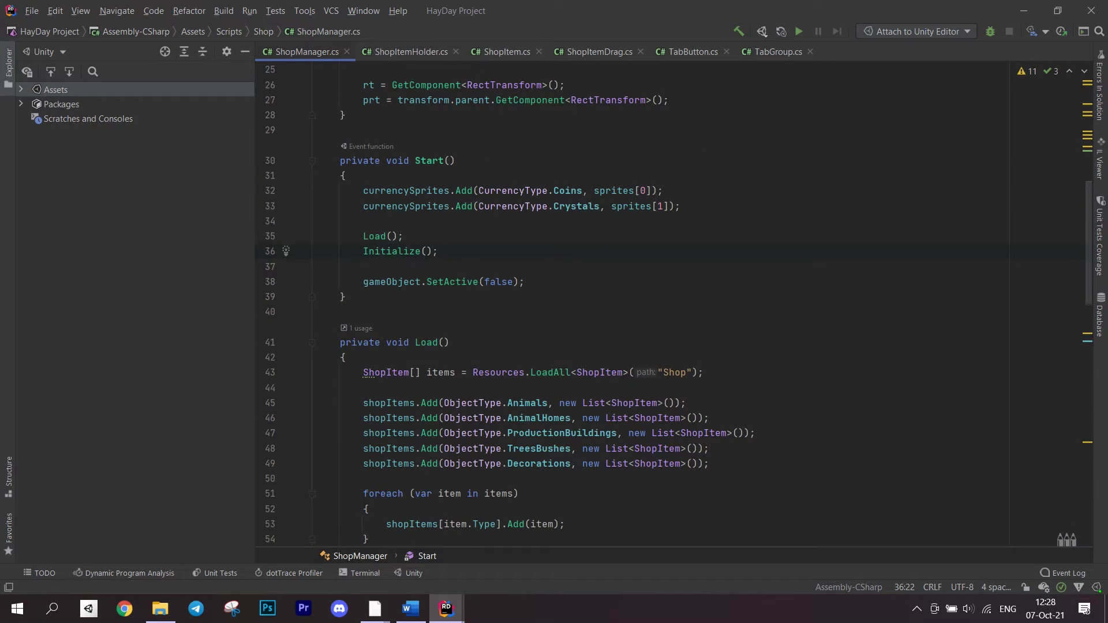
scroll(606, 347, down, 5)
scroll(606, 347, down, 5)
scroll(607, 347, down, 4)
scroll(606, 346, down, 2)
scroll(606, 347, up, 5)
Step: Add an OnLevelChanged(LevelChangedGameEvent info) handler with an outer loop
click(345, 295)
key(Return)
key(Return)
text(private void OnLevelChanged(Leve)
key(Tab)
text(info)
key(End)
key(Return)
text({ f)
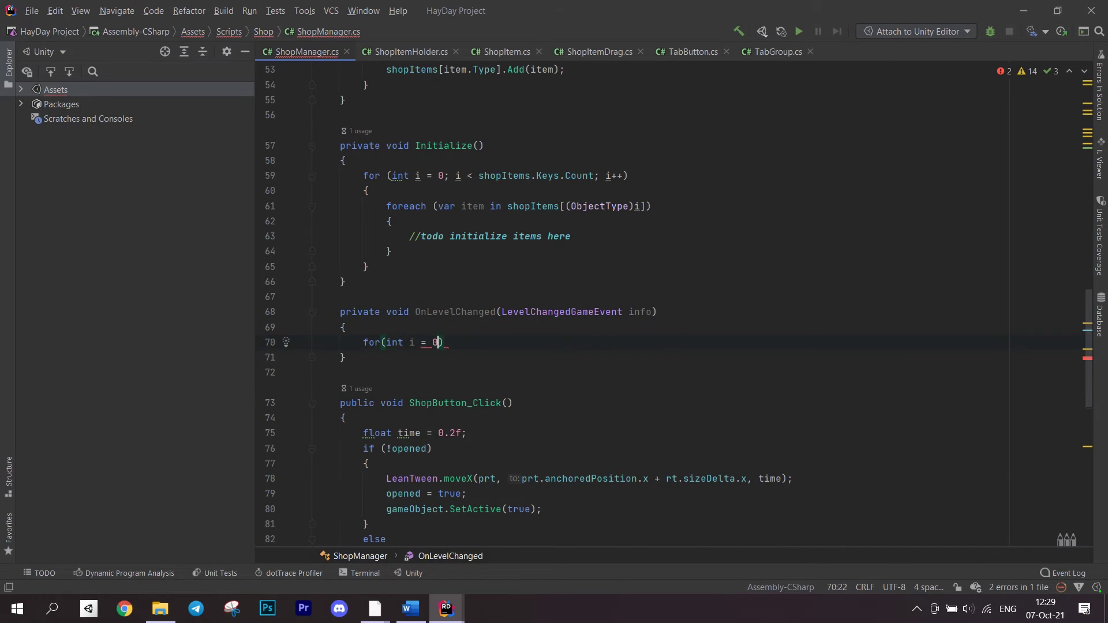
text( shopItems)
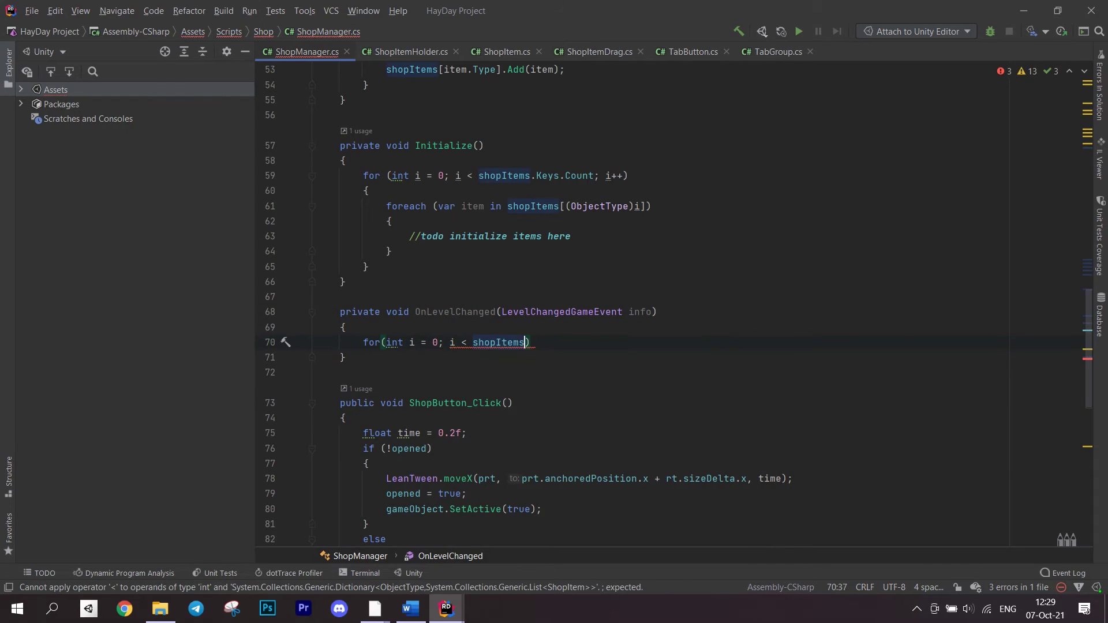
text(.Keys.Count; i++)
key(End)
key(Return)
text({ for(int j)
Step: Inside the handler, look up items by ObjectType and check their Level against newLvl
key(ctrl+BackSpace)
key(ctrl+BackSpace)
key(ctrl+BackSpace)
text(Ob)
key(Tab)
text(= shopItems.Keys.ToS)
key(BackSpace)
text(A)
key(Tab)
text(;)
key(Return)
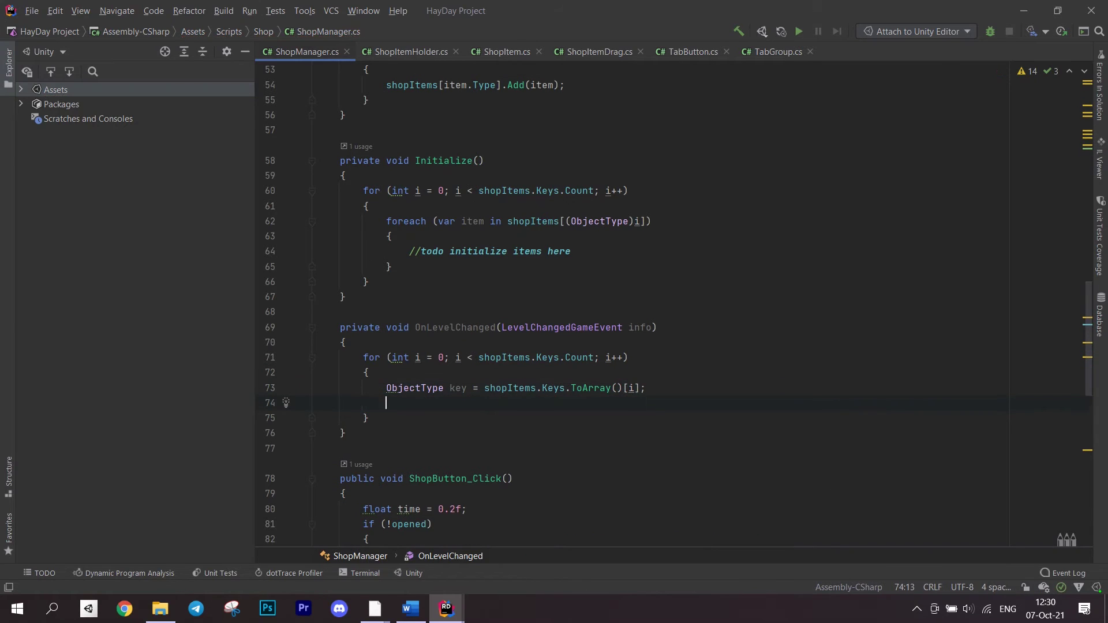
text(for(int i)
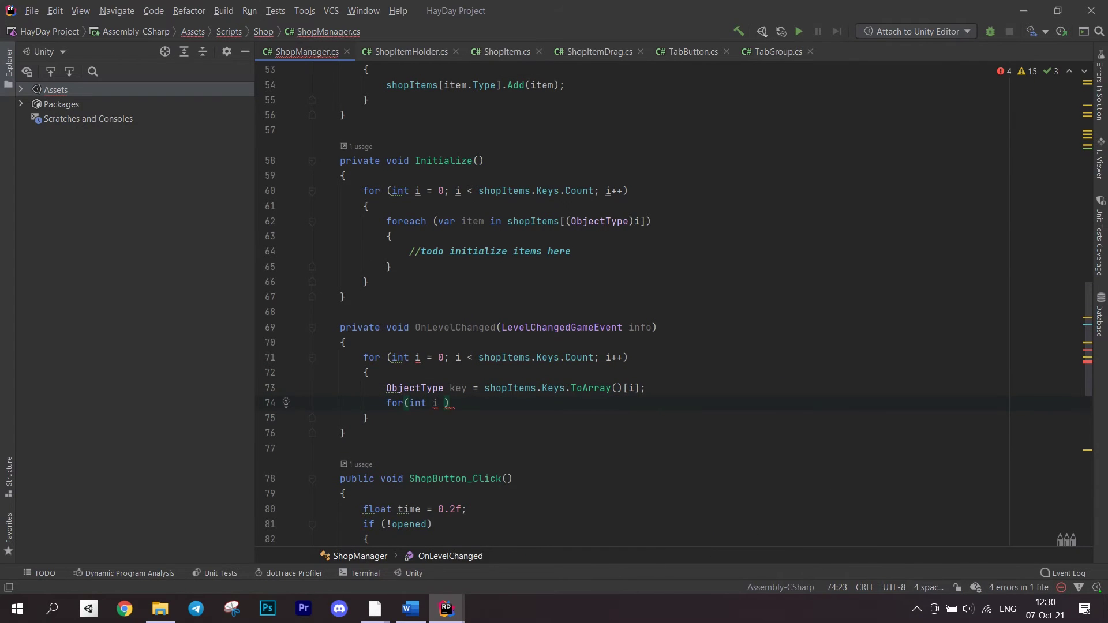
text(f(item.L)
key(Tab)
text(== in)
key(Tab)
text(.ne)
key(Tab)
text({)
key(Return)
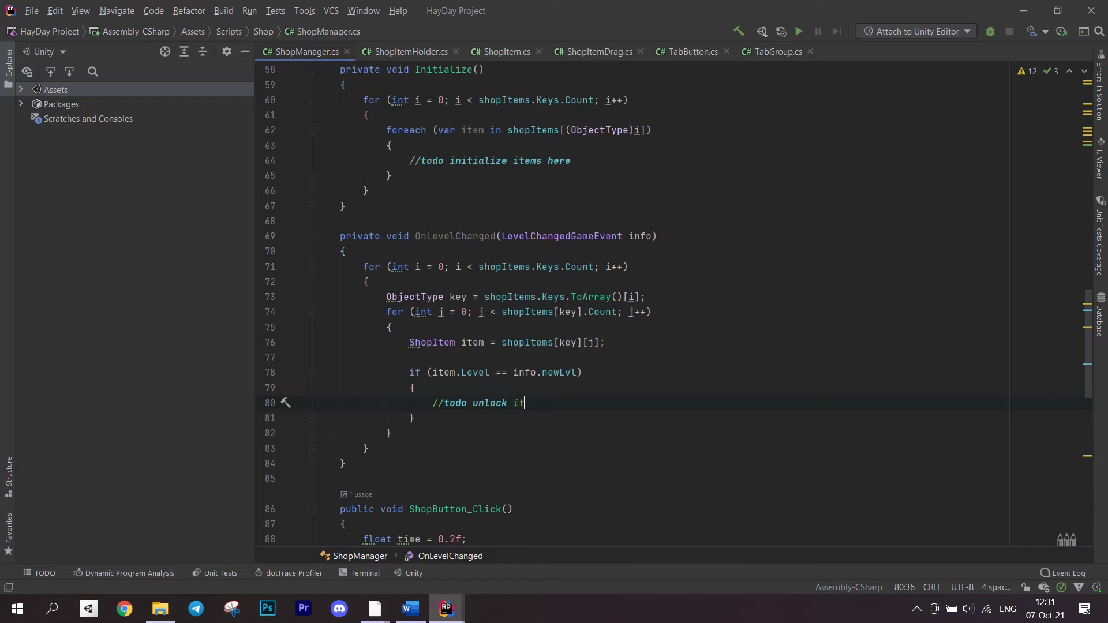
scroll(606, 304, up, 10)
Step: In Awake, register OnLevelChanged with EventManager.Instance.AddListener<LevelChangedGameEvent>
click(669, 252)
key(Return)
key(Return)
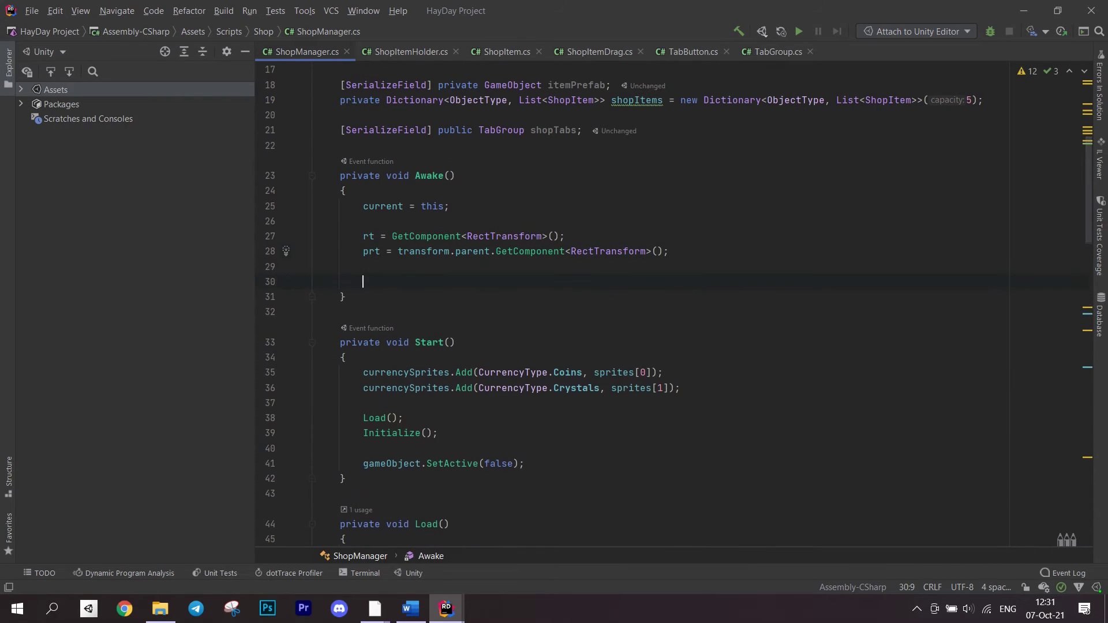
text(EventManager.Inst)
key(Tab)
text(.AddL)
key(Tab)
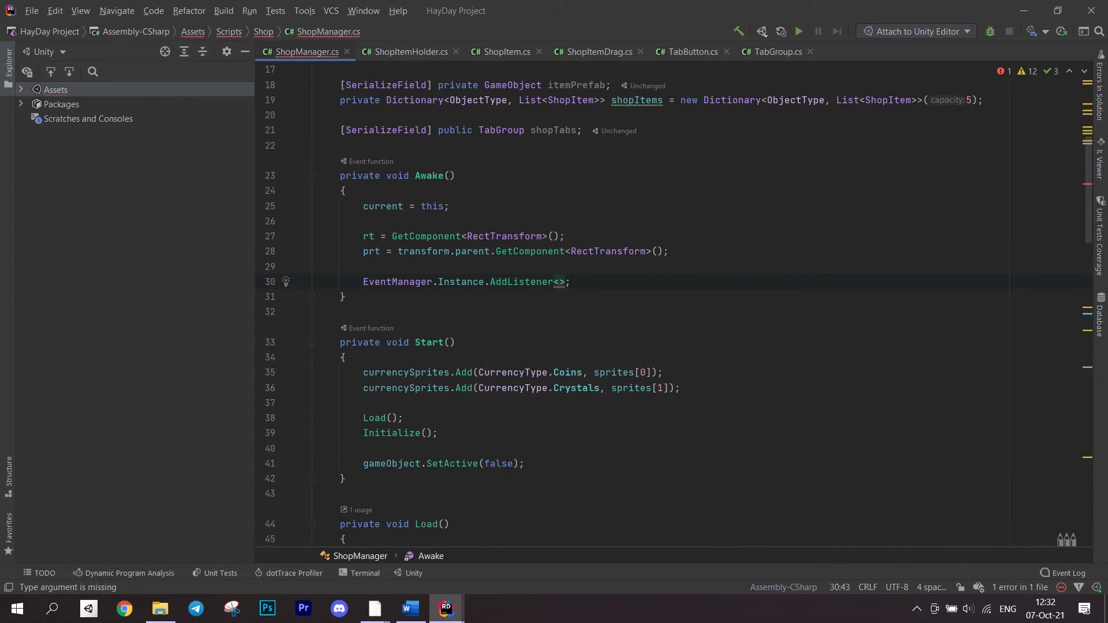
text(Lev)
key(Tab)
text((OnL)
key(Tab)
key(End)
Step: In Unity, create a ShopItem asset named 'New Item' in the Shop folder
key(alt+Tab)
right_click(485, 179)
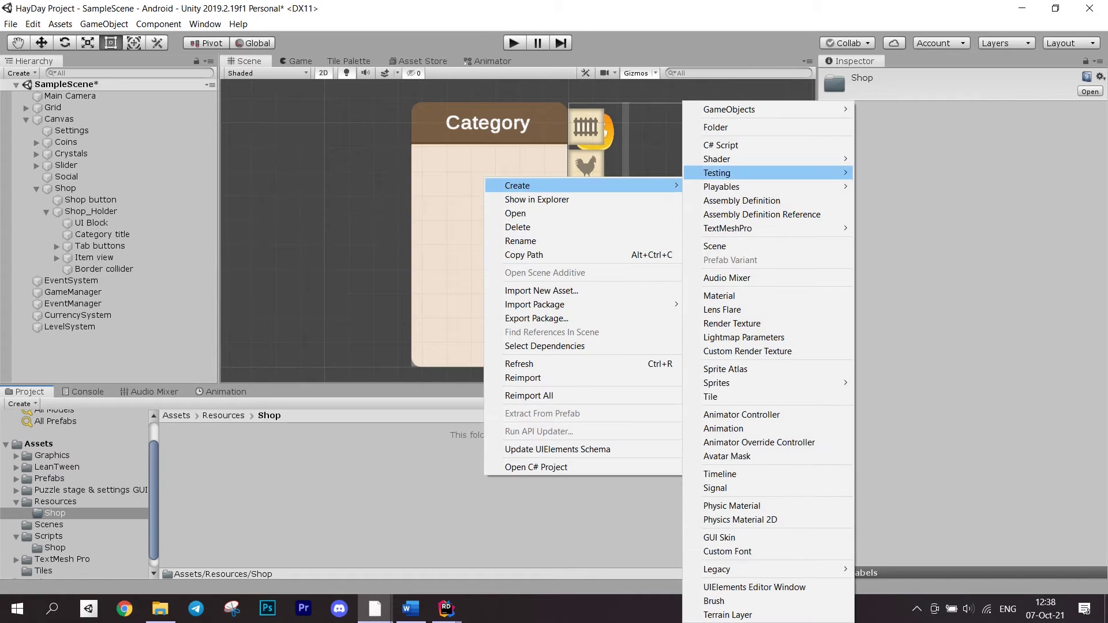
click(901, 110)
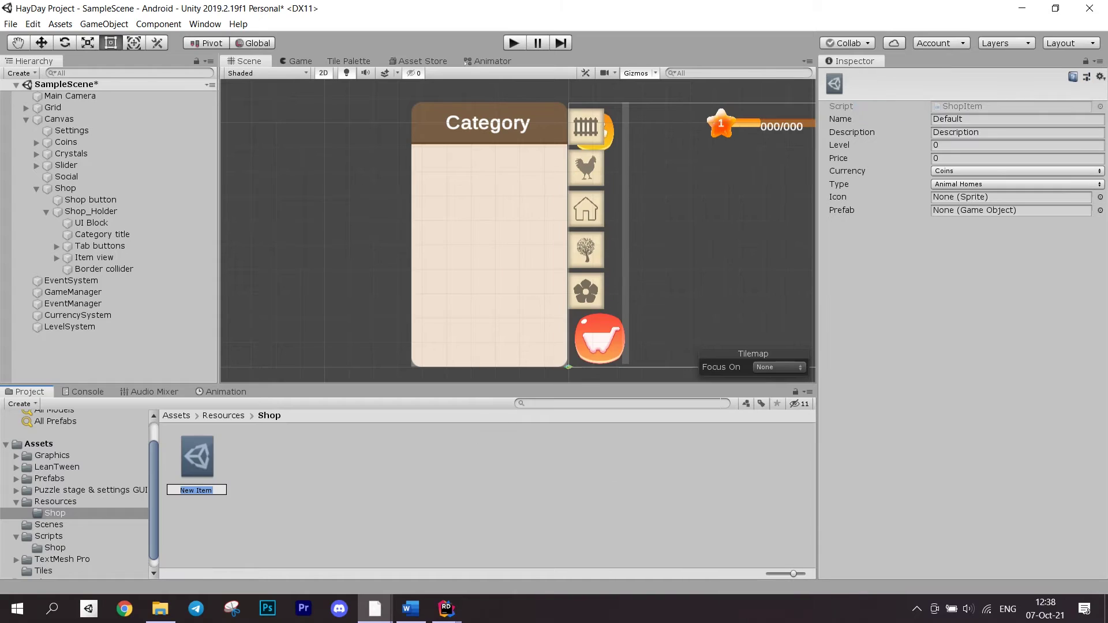
key(Return)
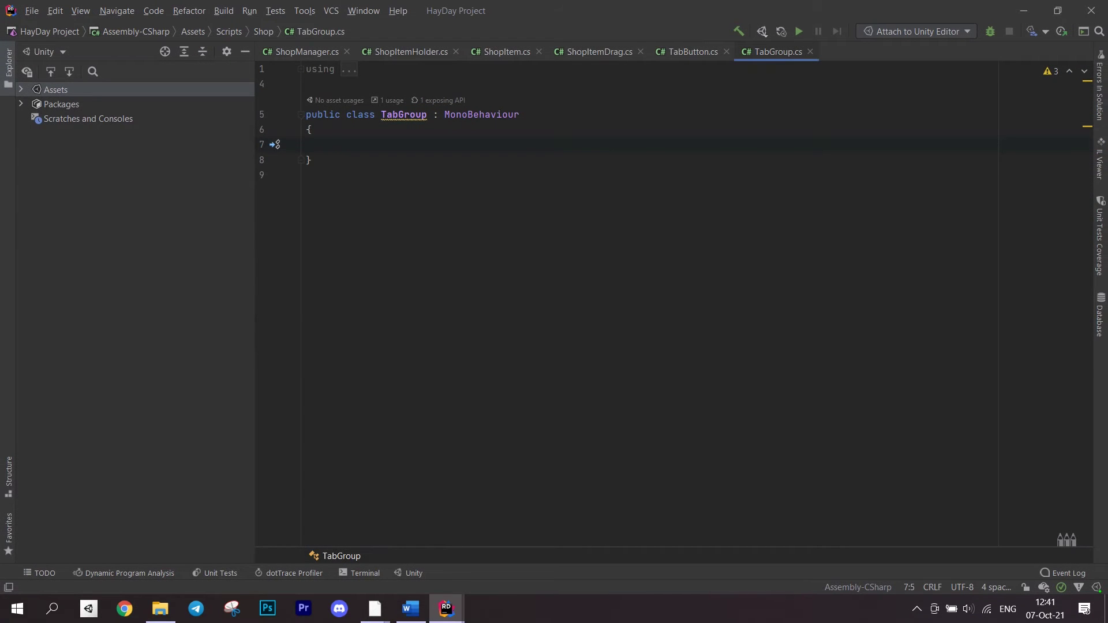
text(public Sprite tabIdle;)
Step: Add the tabActive sprite, tabButtons and objectsToSwap lists, and a [NonSerialized] selectedTab
key(ctrl+d)
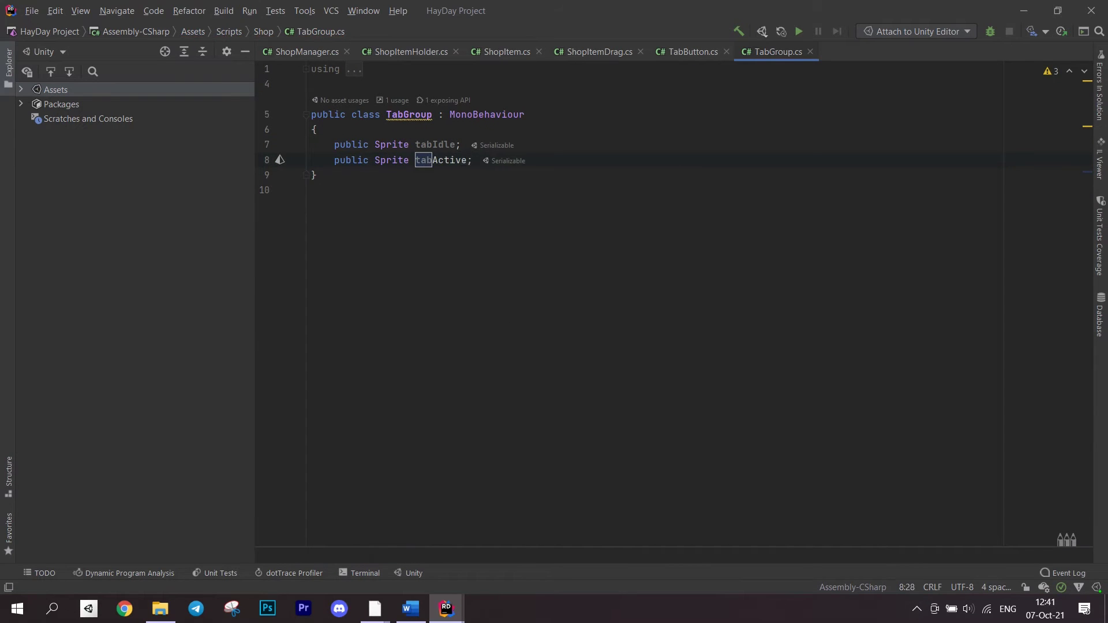
text(public List<TabButton> tabButtons = n)
key(Tab)
text(;)
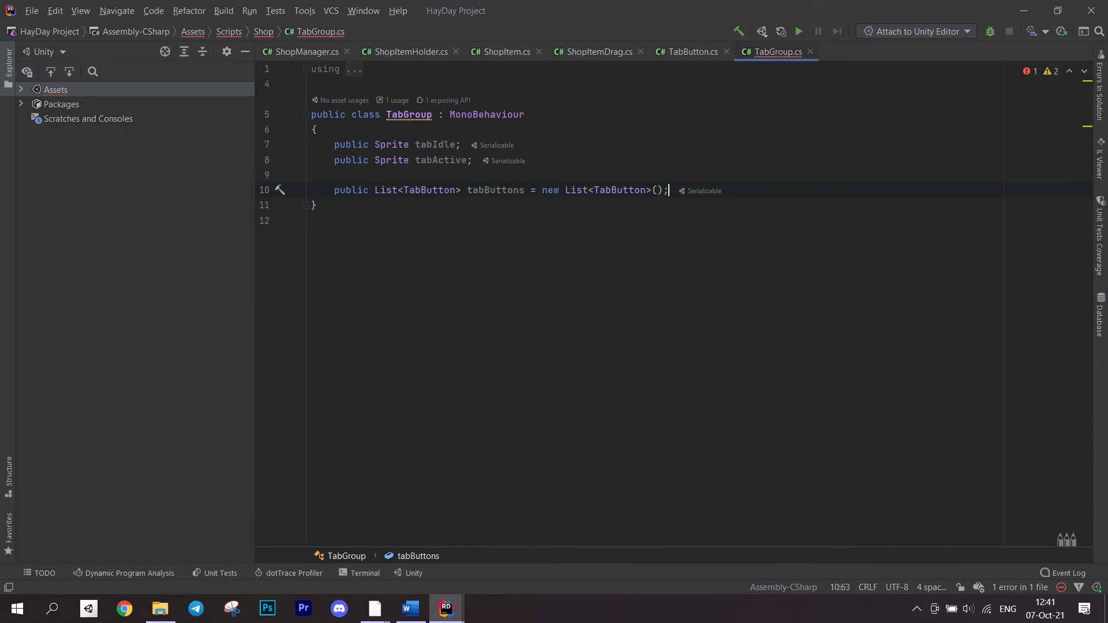
key(Return)
text(public List<GameObject> objectsToSwap = n)
key(Tab)
text([Non)
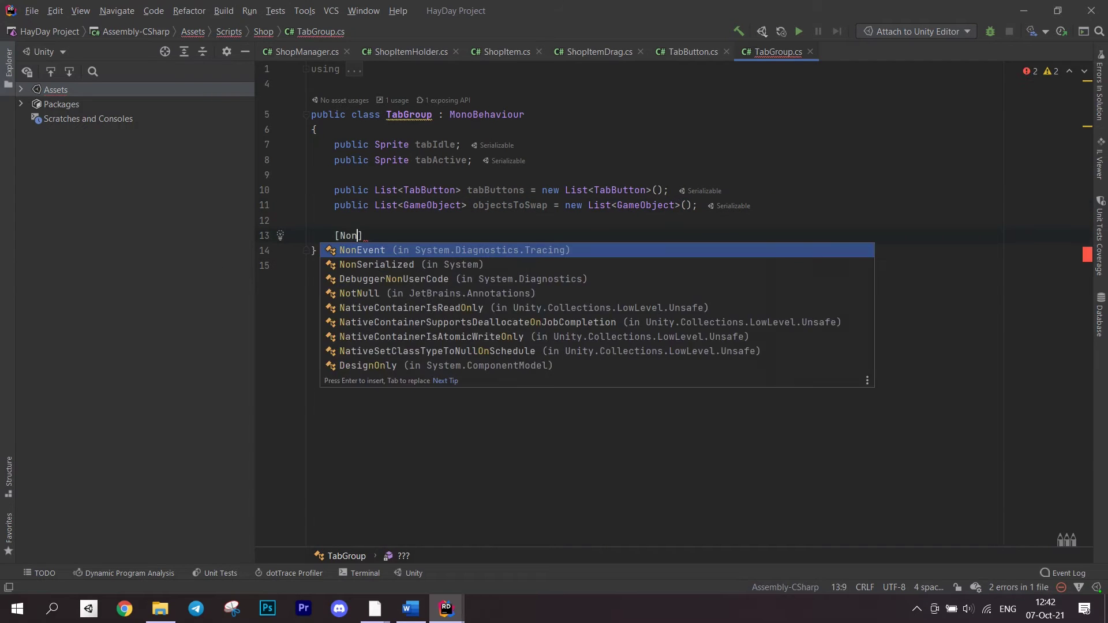
key(Tab)
text(])
key(Return)
text(public TabButton selectedTab;)
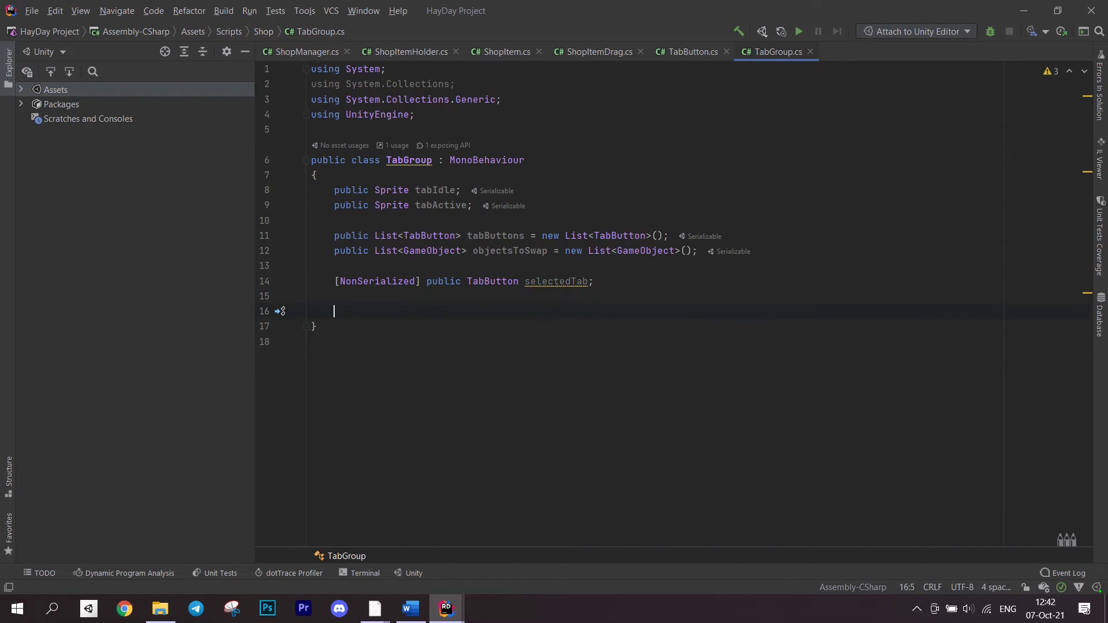
text( void Subscri)
text(be(Tab)
Step: Write Subscribe(TabButton) adding the button to tabButtons
key(Tab)
text(button)
key(End)
text(tab)
key(Down)
key(Tab)
text(.Add)
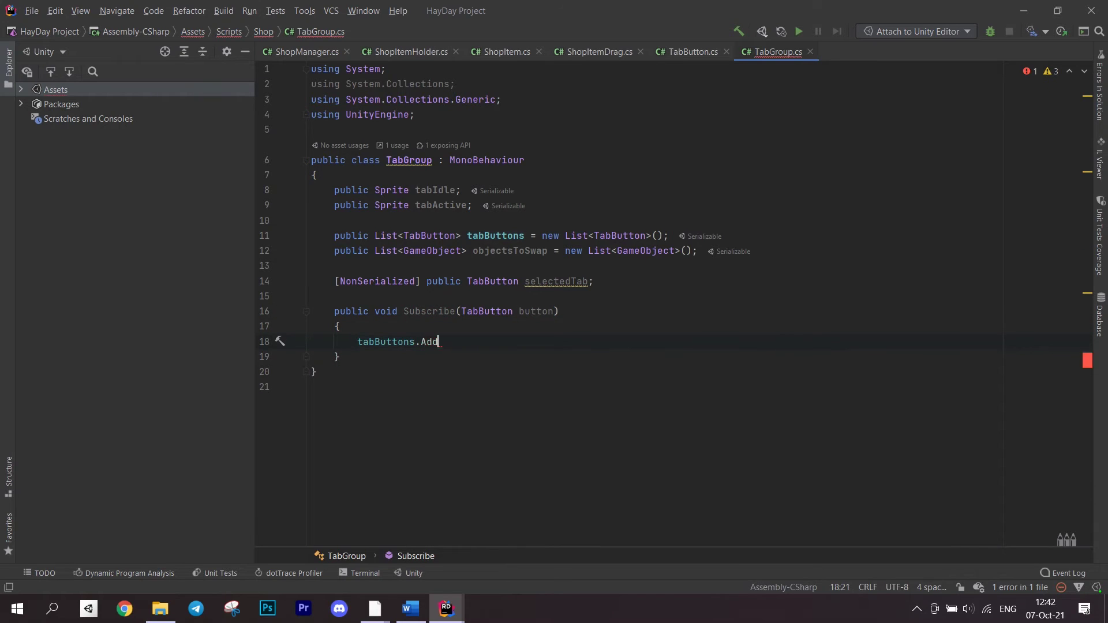
text((button);)
key(Down)
text(p)
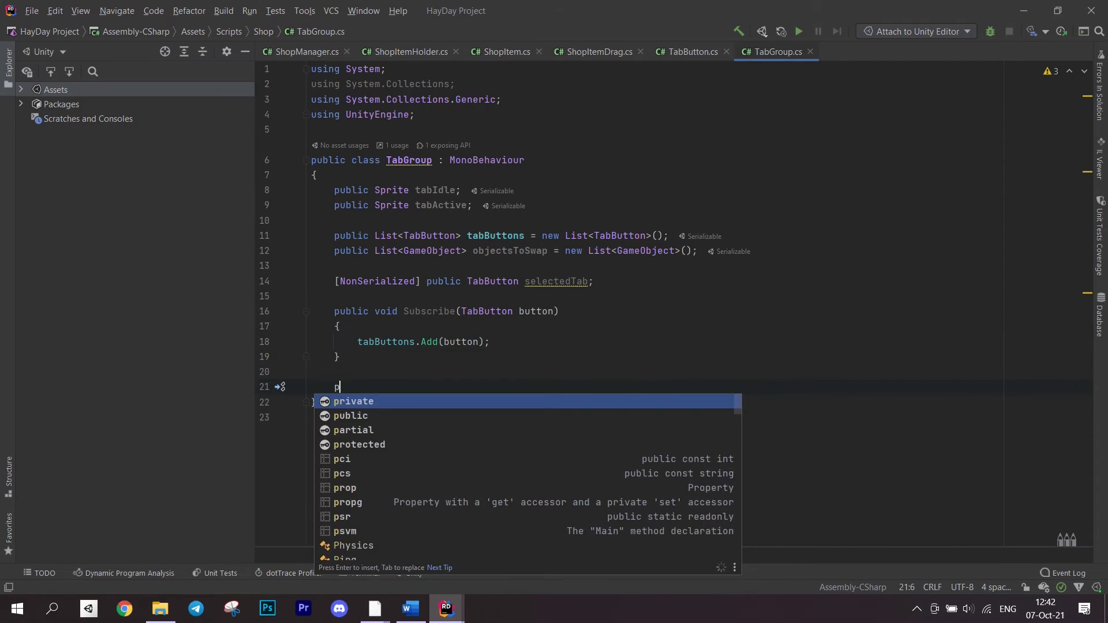
text(rivate void ResetTabs()
Step: Write ResetTabs, looping tabButtons and restoring the idle sprite on unselected tabs
key(Return)
text({)
key(Return)
text(fore)
key(Tab)
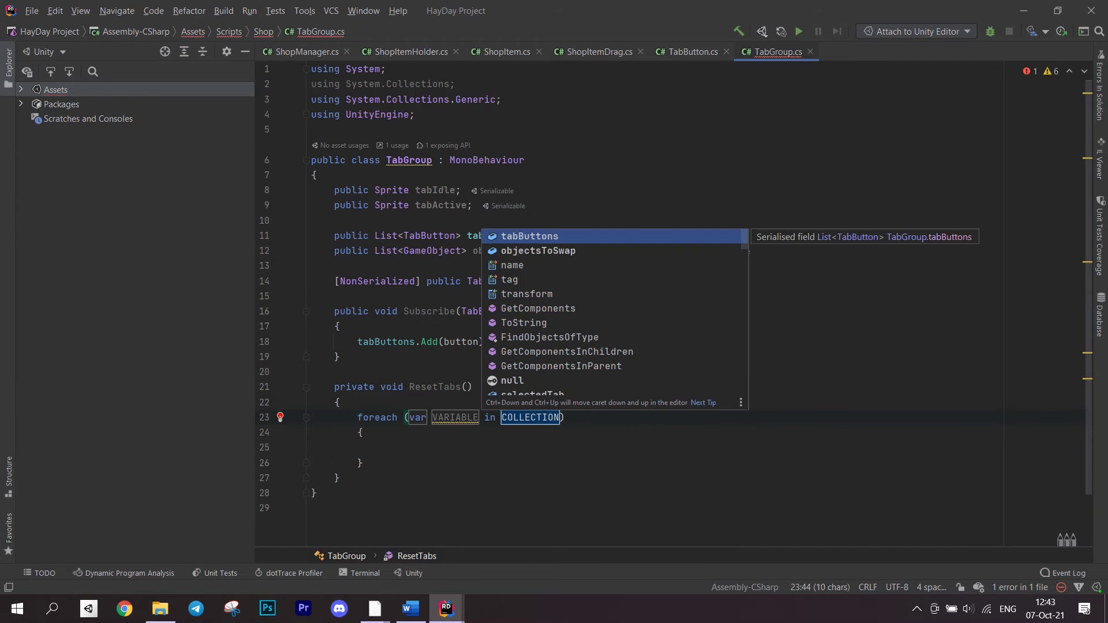
key(Tab)
key(Tab)
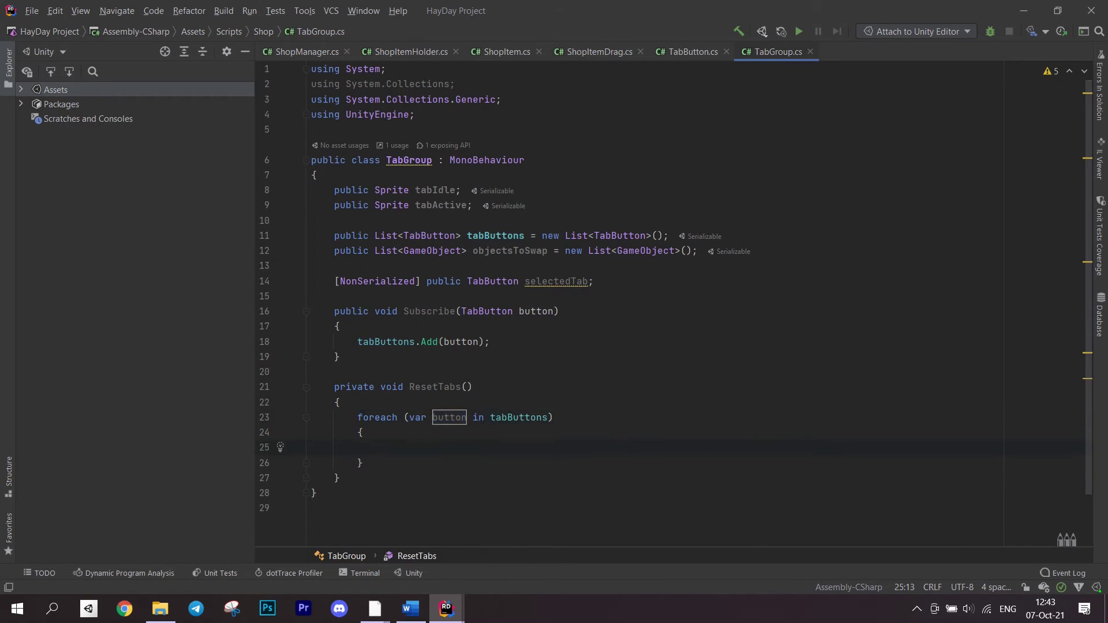
text(f(selectedTab != null && button ==)
key(Tab)
key(End)
key(Return)
text({)
key(Return)
text(continue;)
text(bu)
key(Tab)
text(.ba)
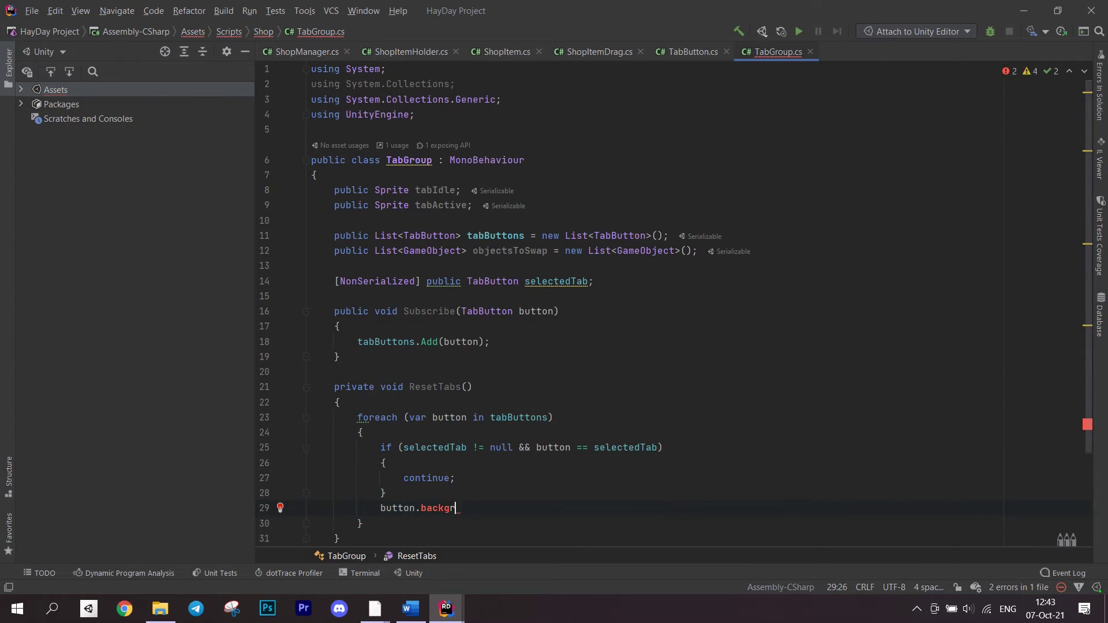
text(ite = tabIdle;)
key(Down)
key(Down)
key(Return)
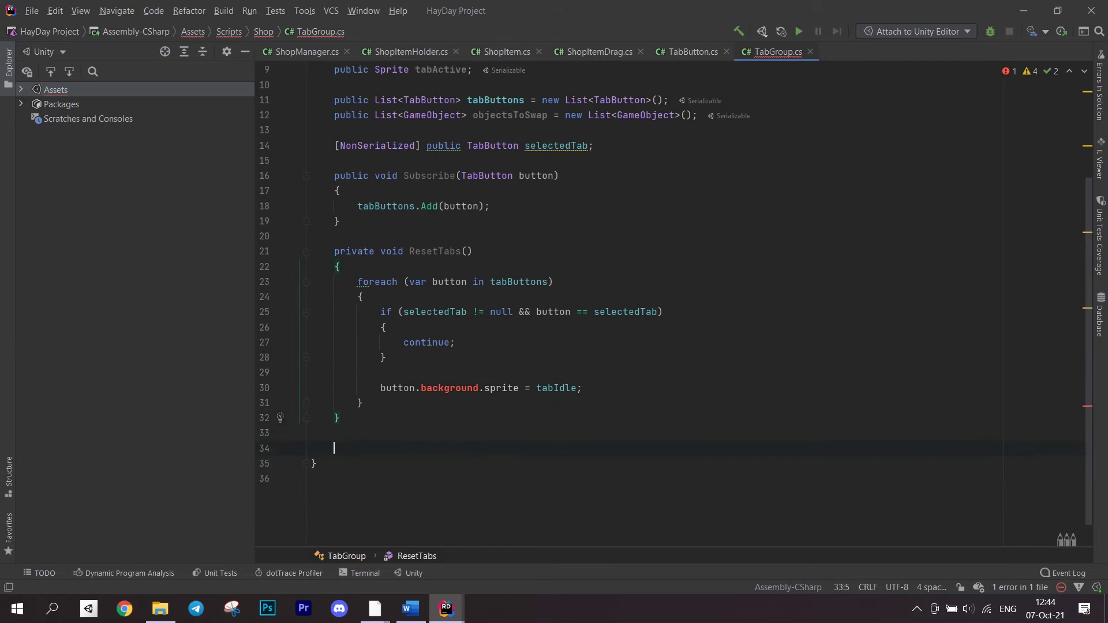
text(public )
text(d OnTabSe)
text((TabBu)
Step: Write OnTabSelected(TabButton) to reset the tabs and apply the tabActive sprite
key(Tab)
text(bu)
key(Tab)
key(End)
key(Return)
text({)
key(Return)
text(selectedTab)
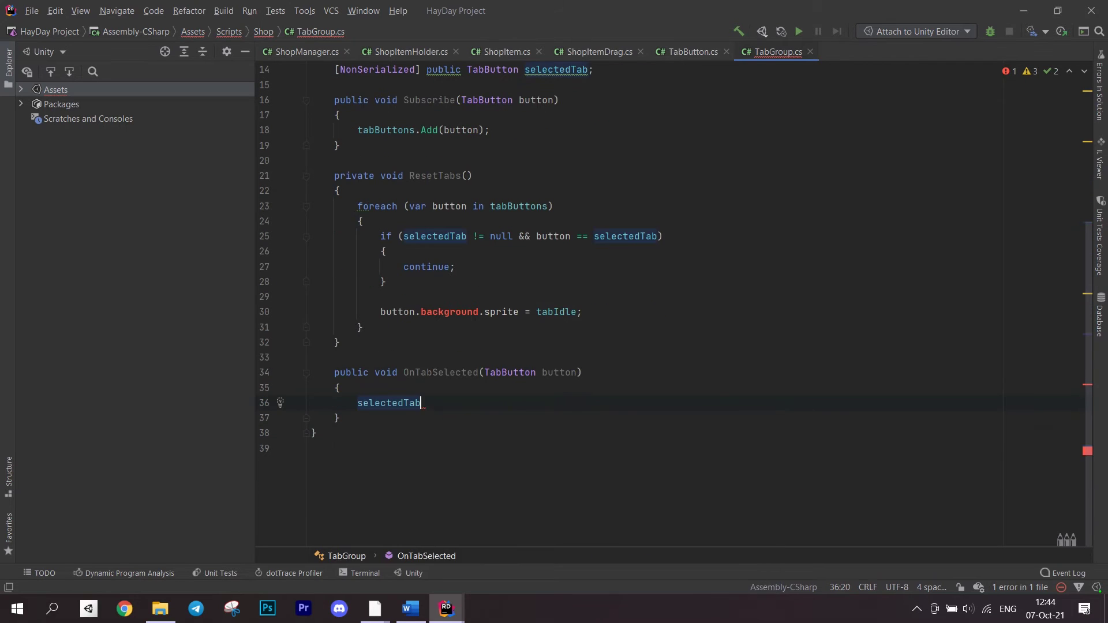
key(Return)
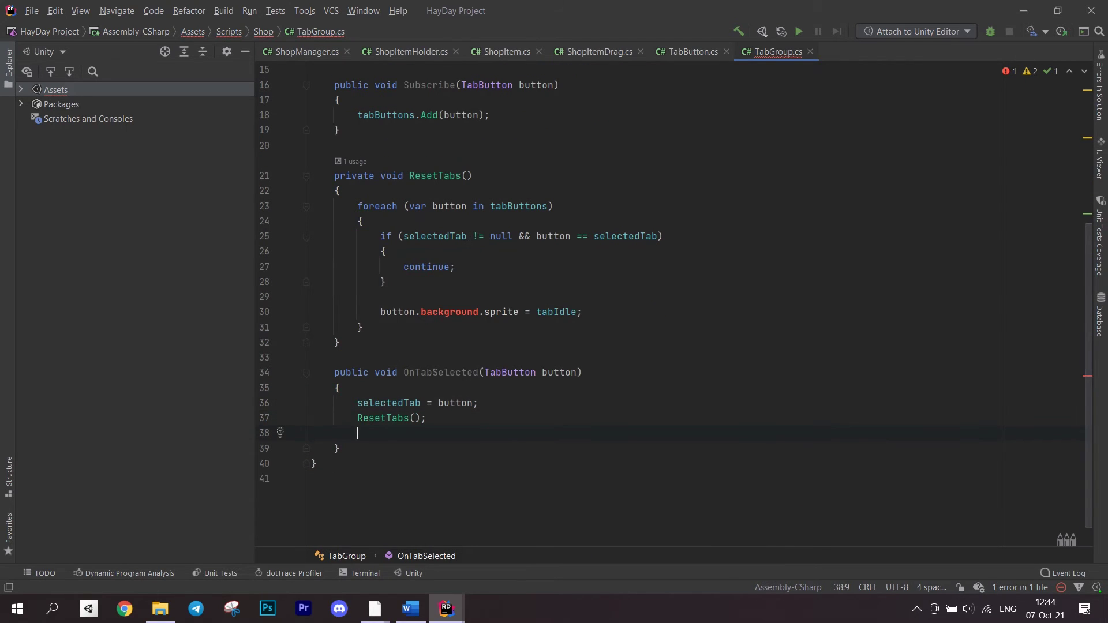
text(button.background.)
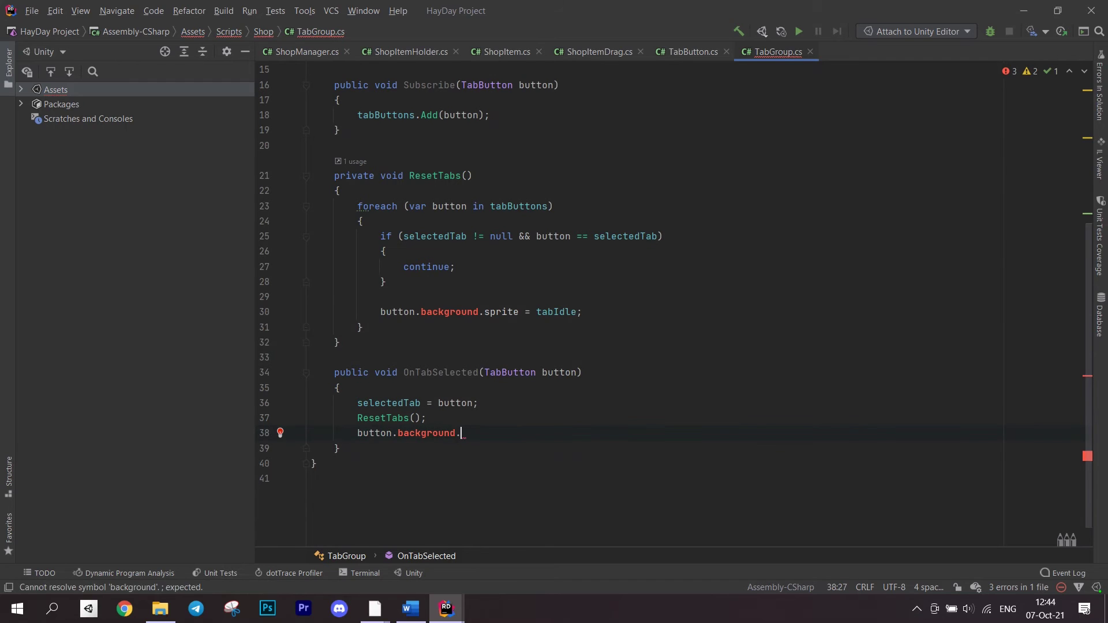
text(ta)
key(Tab)
text(;)
key(Return)
key(Return)
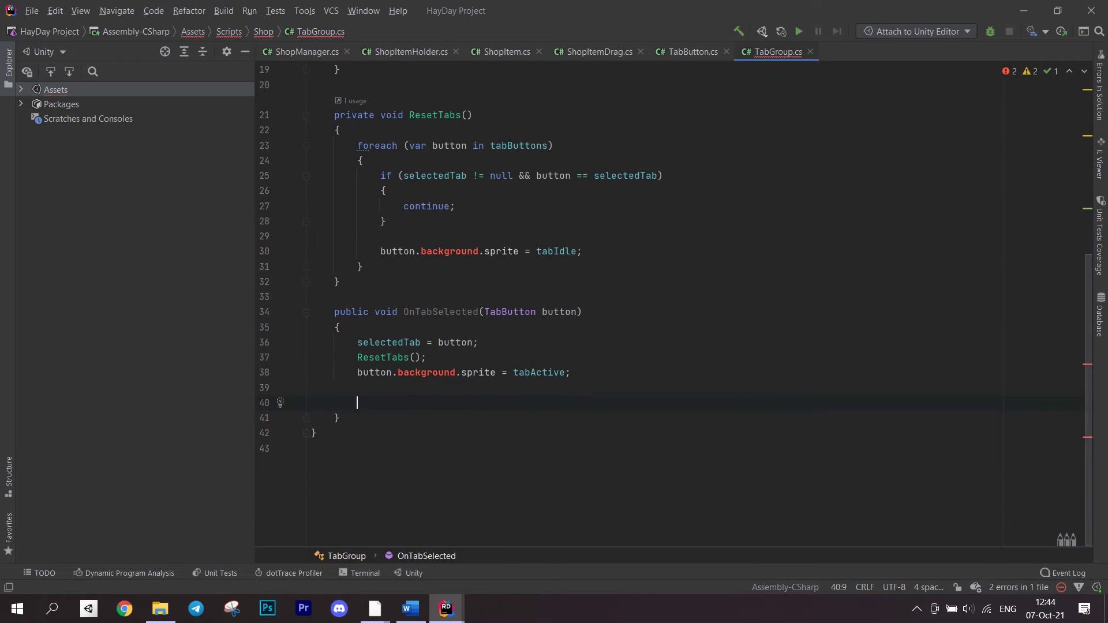
text(int index = b)
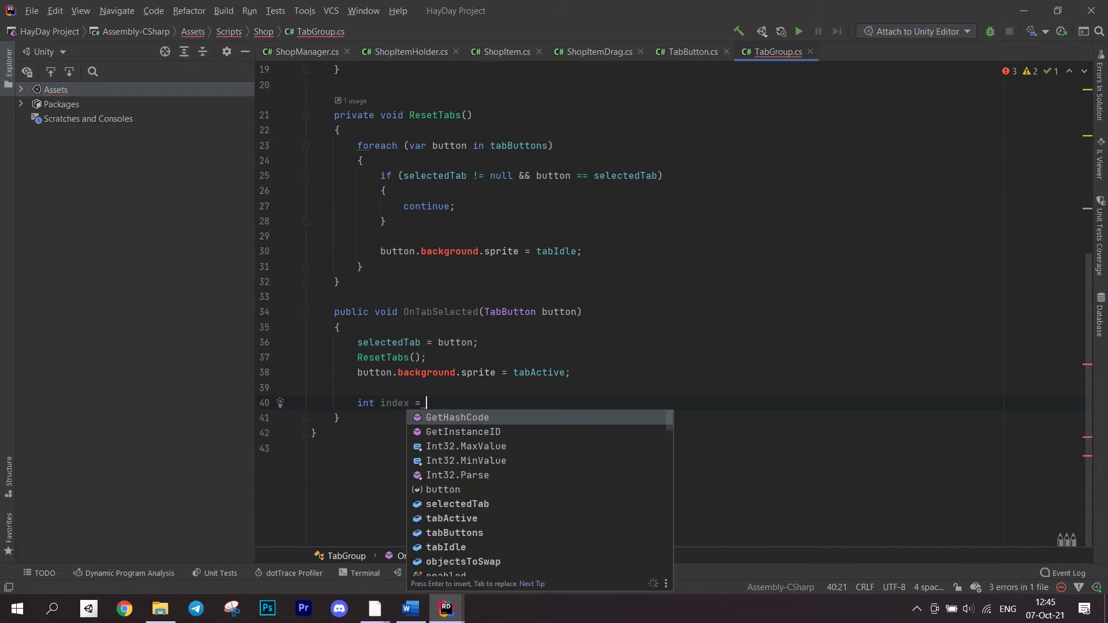
text(utton.tr)
Step: Use transform.GetSiblingIndex to activate only the matching objectsToSwap entry in a for loop
key(Tab)
text(.GetS)
key(Tab)
text(();)
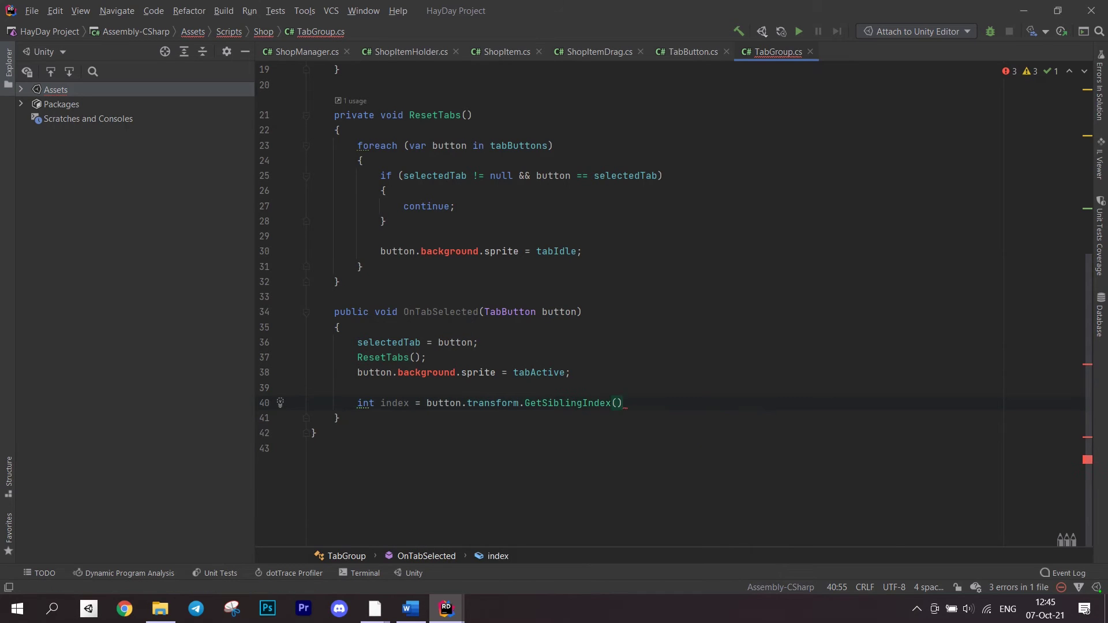
key(Return)
text(for(int i = 0; )
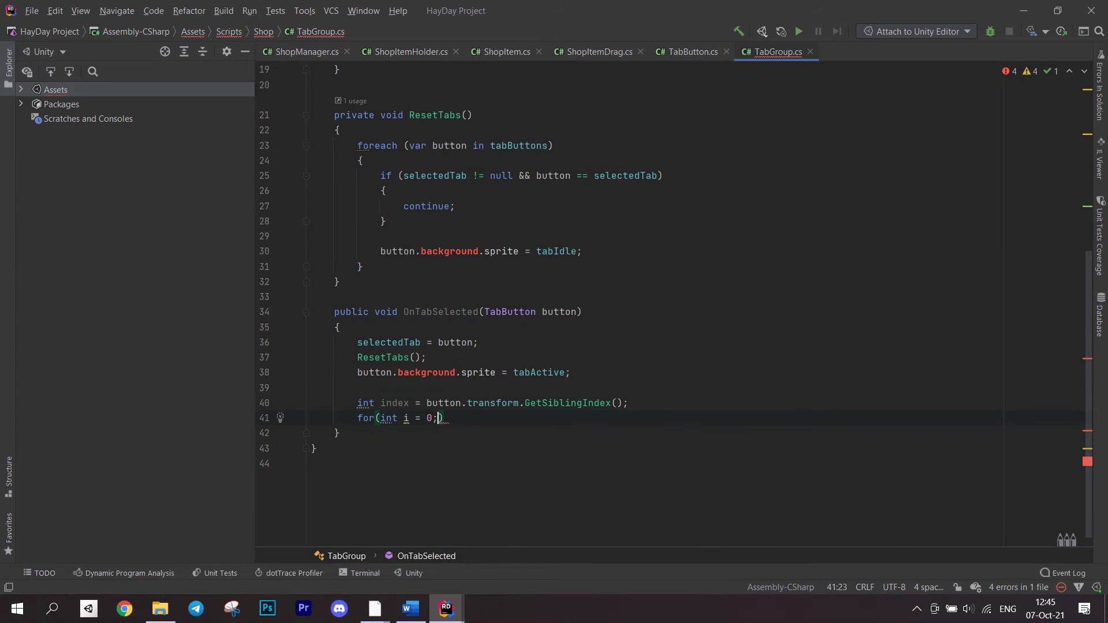
text(i < ob)
key(Tab)
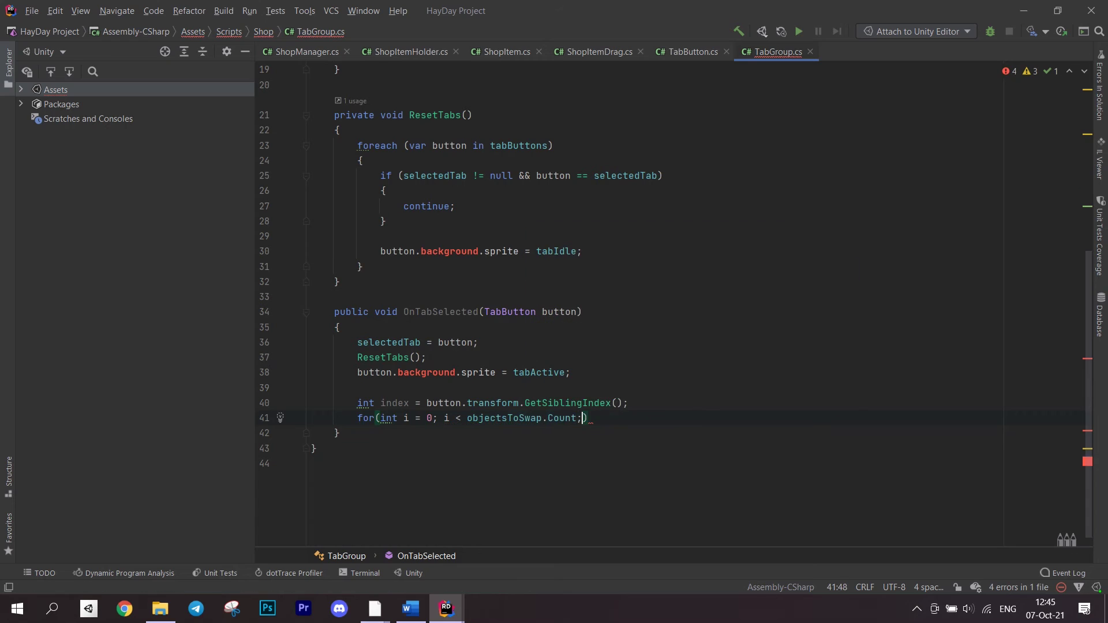
text(i++))
key(Return)
text({)
key(Return)
text(i == index)
key(Return)
text({)
key(Return)
text(objectsToSwap[i].Se)
key(Tab)
text(true);)
key(Return)
text(else)
key(Return)
text({)
scroll(554, 347, up, 6)
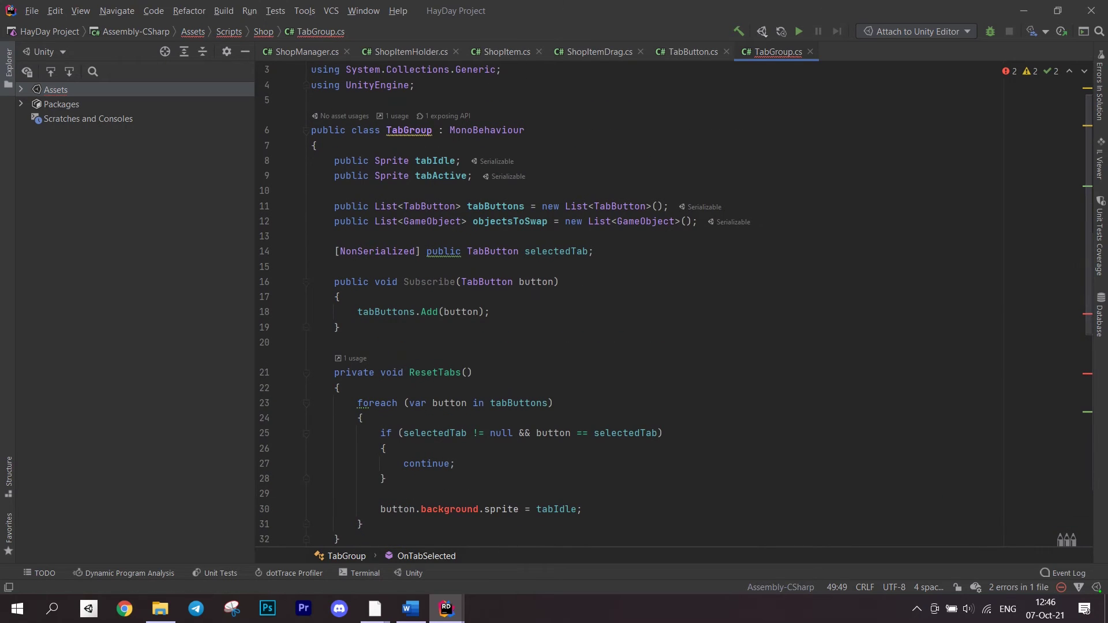
Step: Add a Start method calling OnTabSelected with an entry from tabButtons
click(606, 266)
key(Return)
text(private void Sta)
key(Tab)
text(OnT)
key(Tab)
text(tabB)
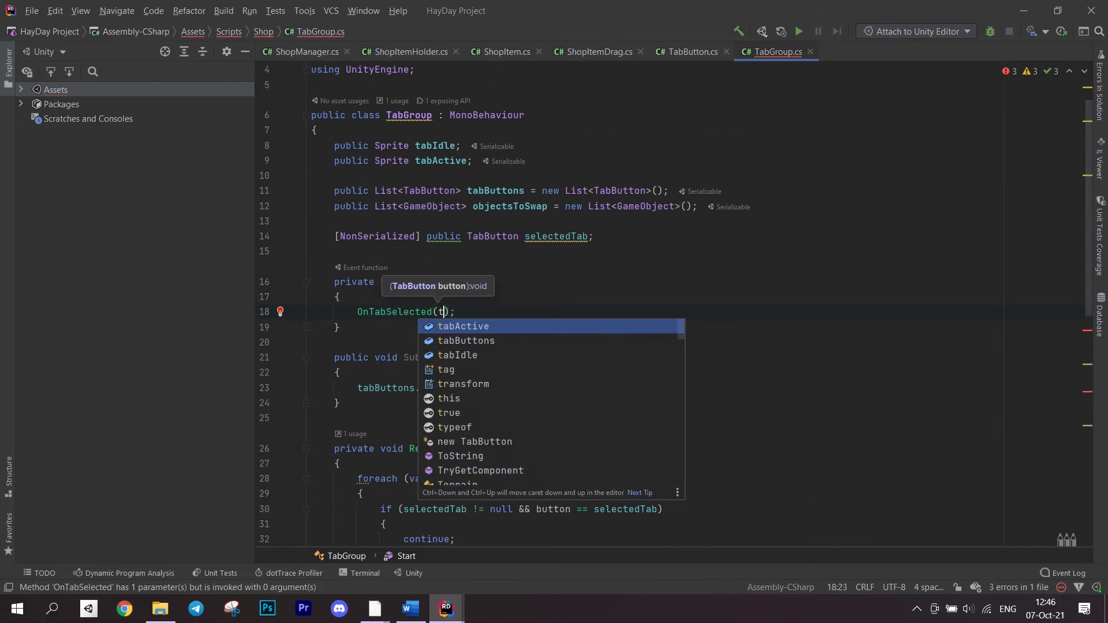
key(Tab)
text([)
text([Re)
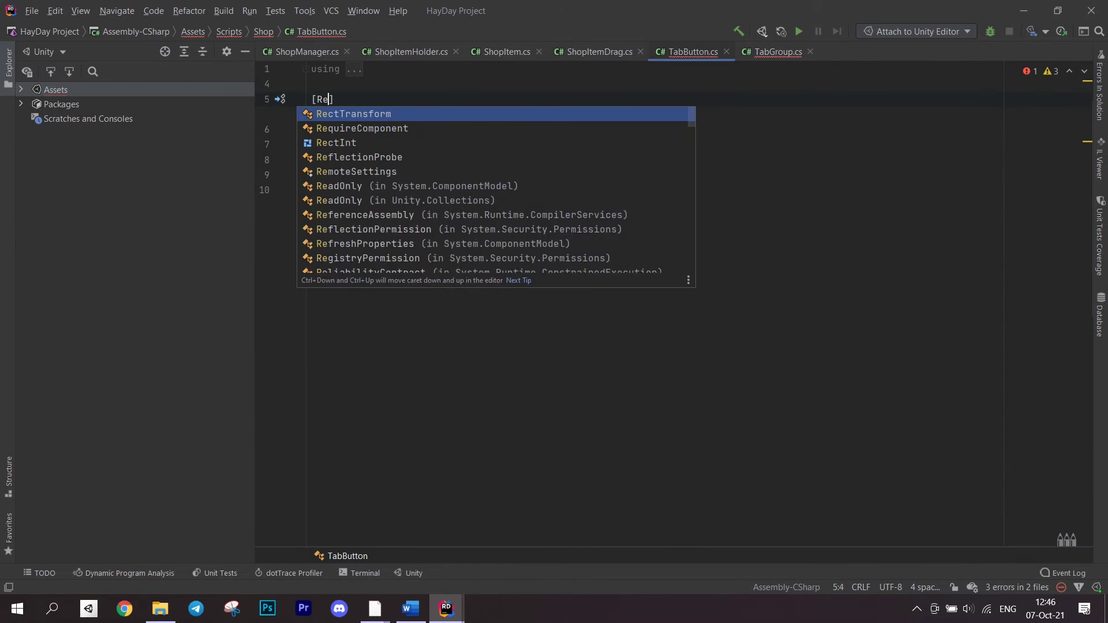
Step: Add RequireComponent(Image), IPointerClickHandler, a public tabGroup field and a NonSerialized background Image field to TabButton
key(Tab)
text((typeof(Ima)
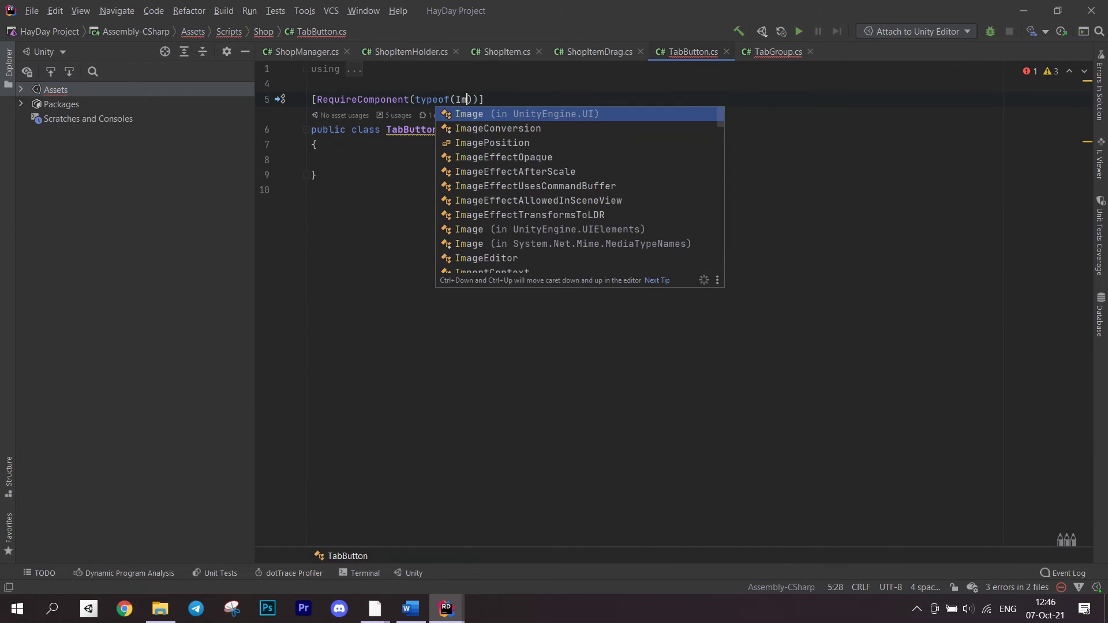
key(Tab)
key(End)
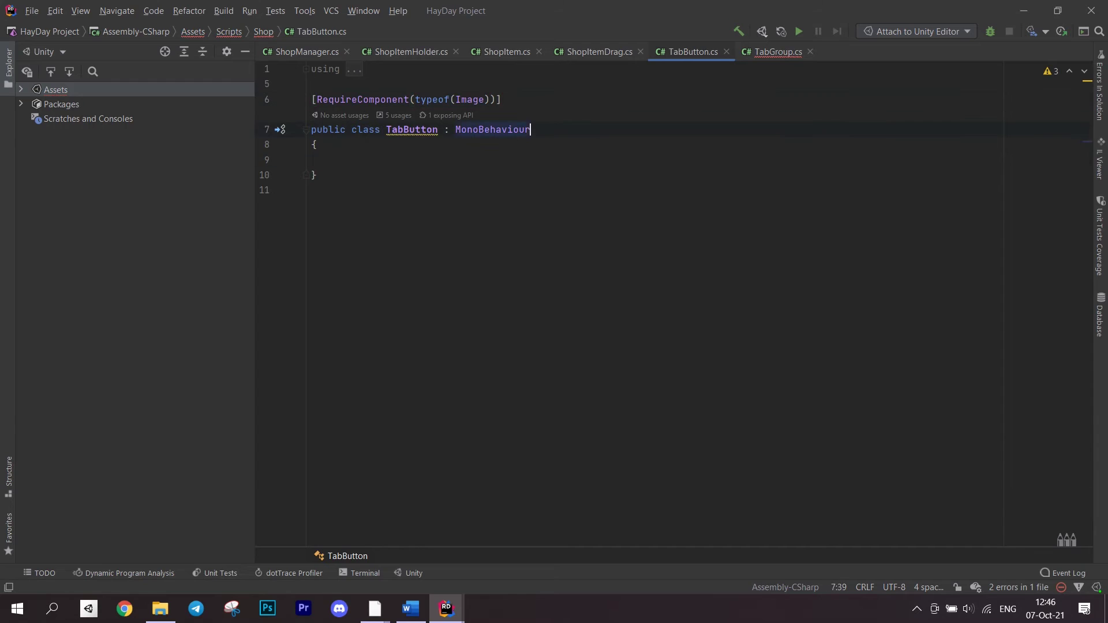
text(,IP)
key(Tab)
text(pu)
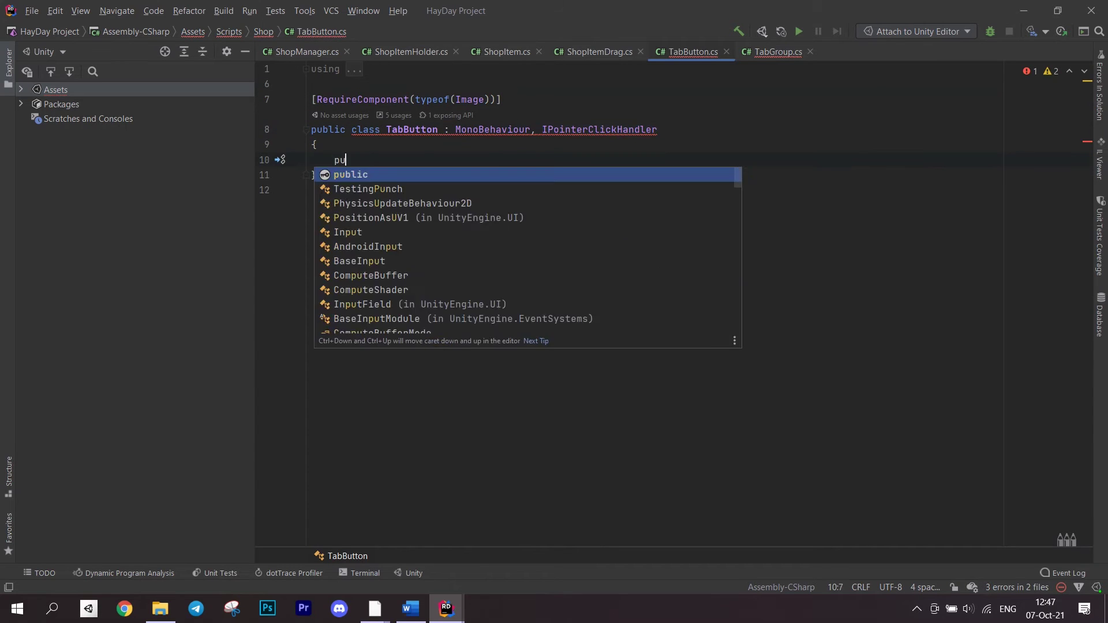
key(Tab)
text(Tab)
key(Tab)
text(tab)
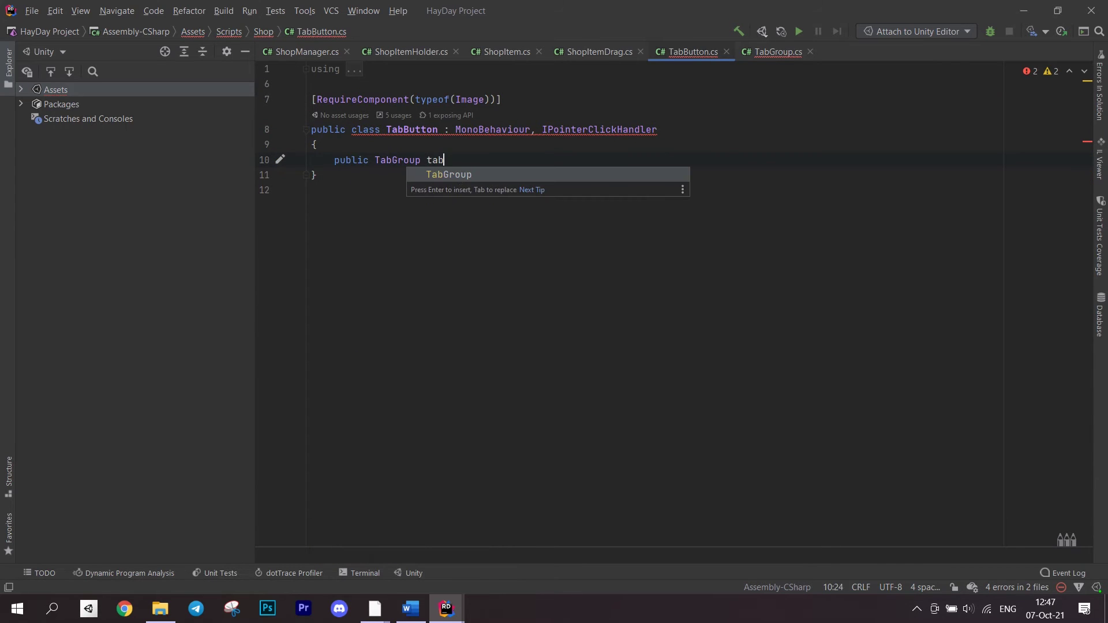
text(;)
key(Return)
text([No)
key(Tab)
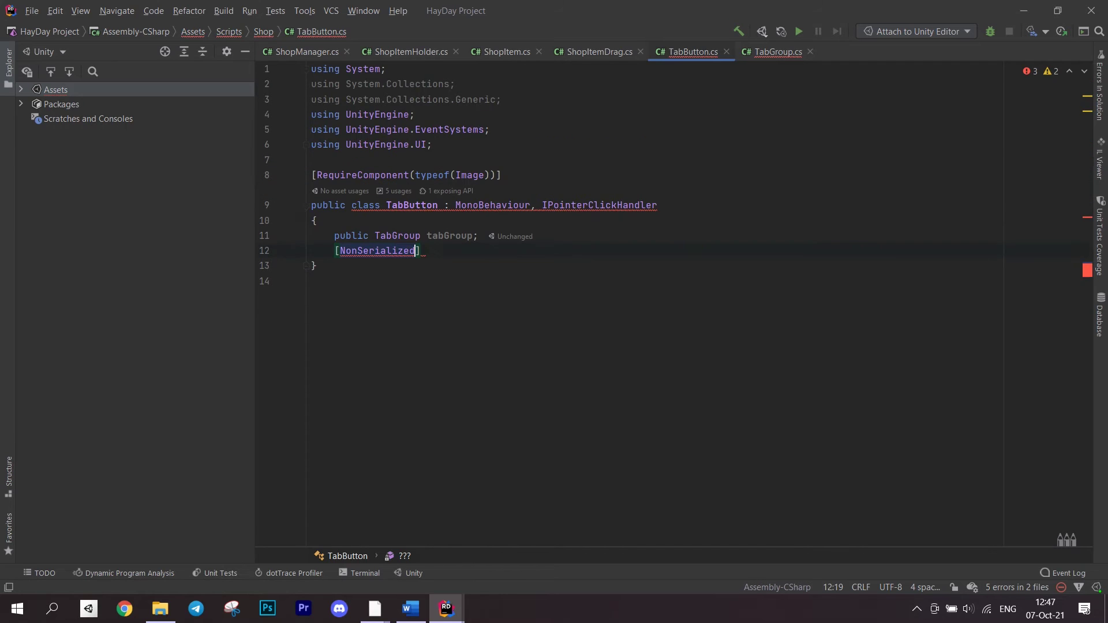
text(pu)
key(Tab)
text(Ima)
key(Tab)
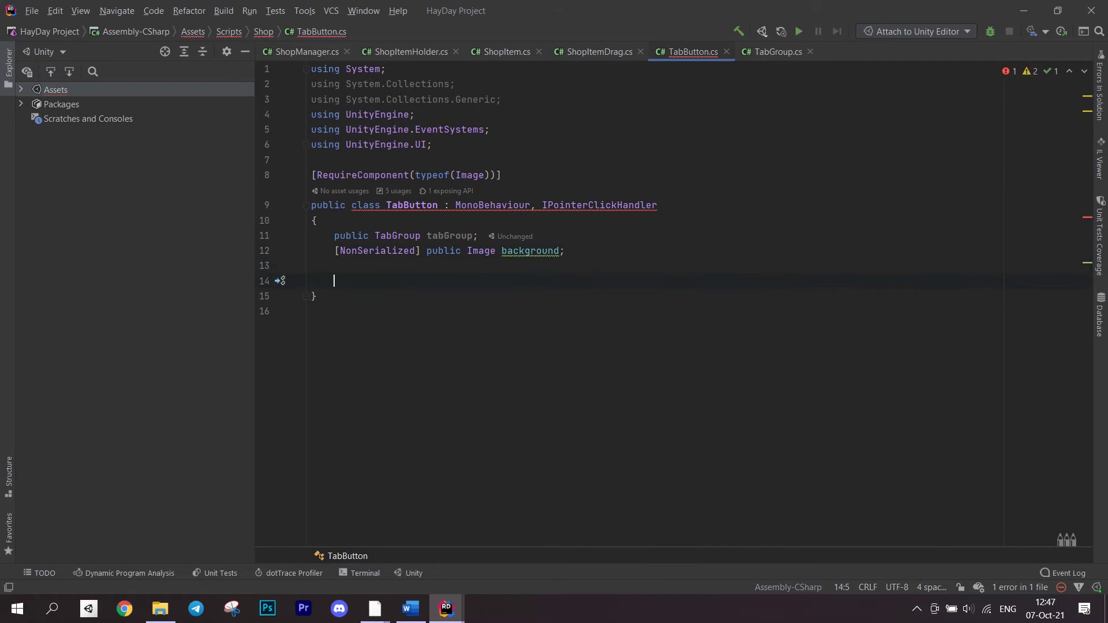
text(private void Aw)
Step: Add an Awake that caches the background Image with GetComponent and subscribes to tabGroup
key(Return)
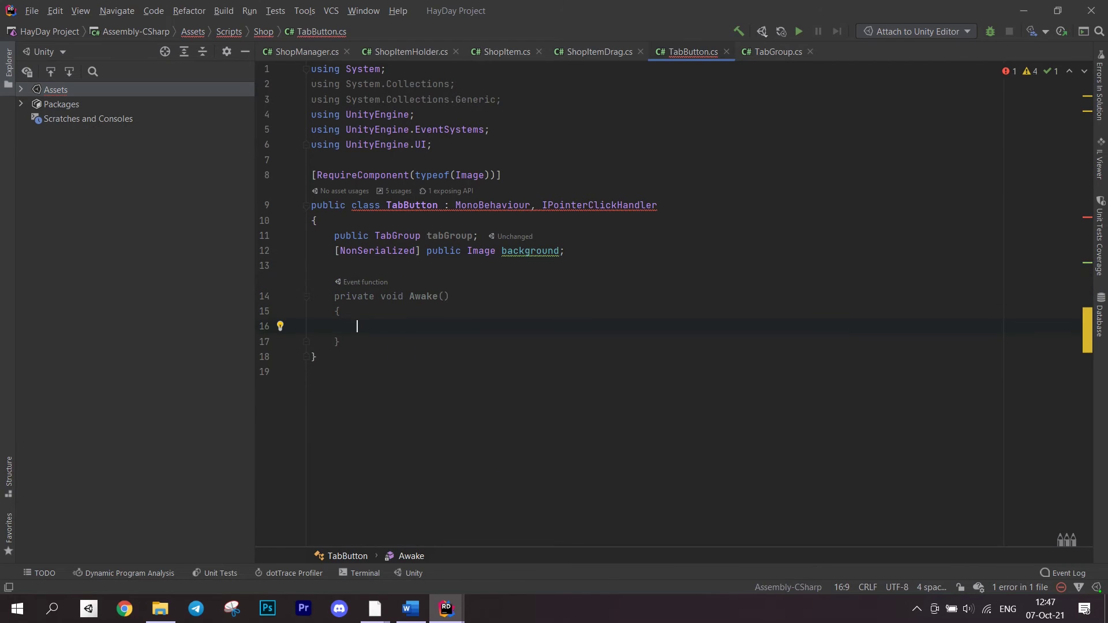
text(ba)
key(Tab)
text(= GetComp)
key(Tab)
text(Image)
text(ta)
key(Tab)
text(.)
key(Tab)
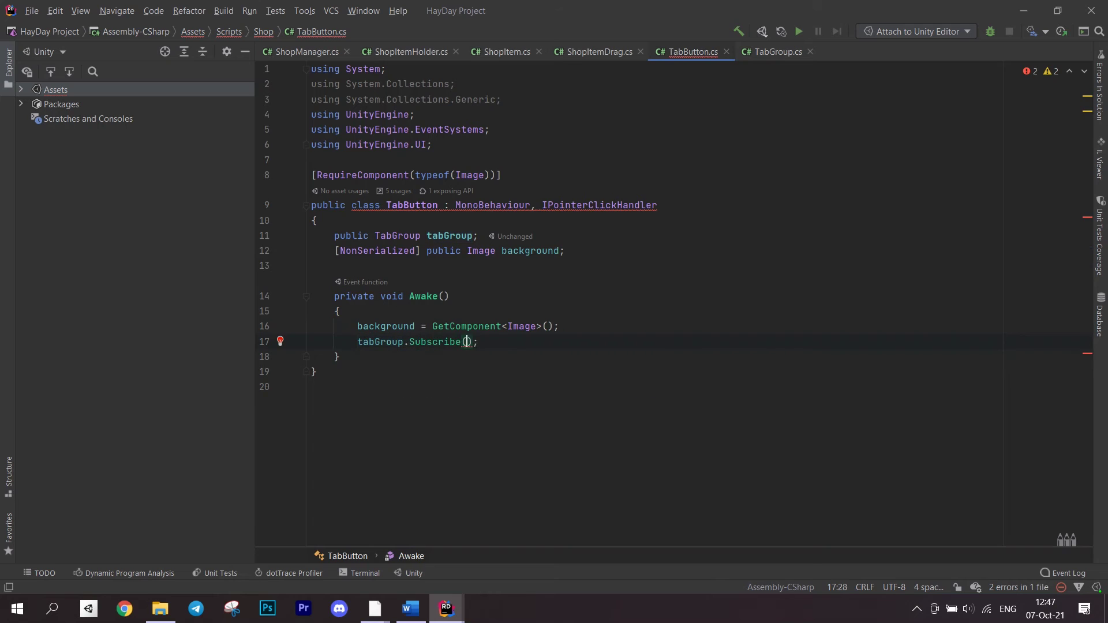
text(this)
Step: Add OnPointerClick calling tabGroup.OnTabSelected(this)
key(Down)
key(Down)
key(Return)
text(pu)
key(Tab)
text(voi)
key(Tab)
text(OnP)
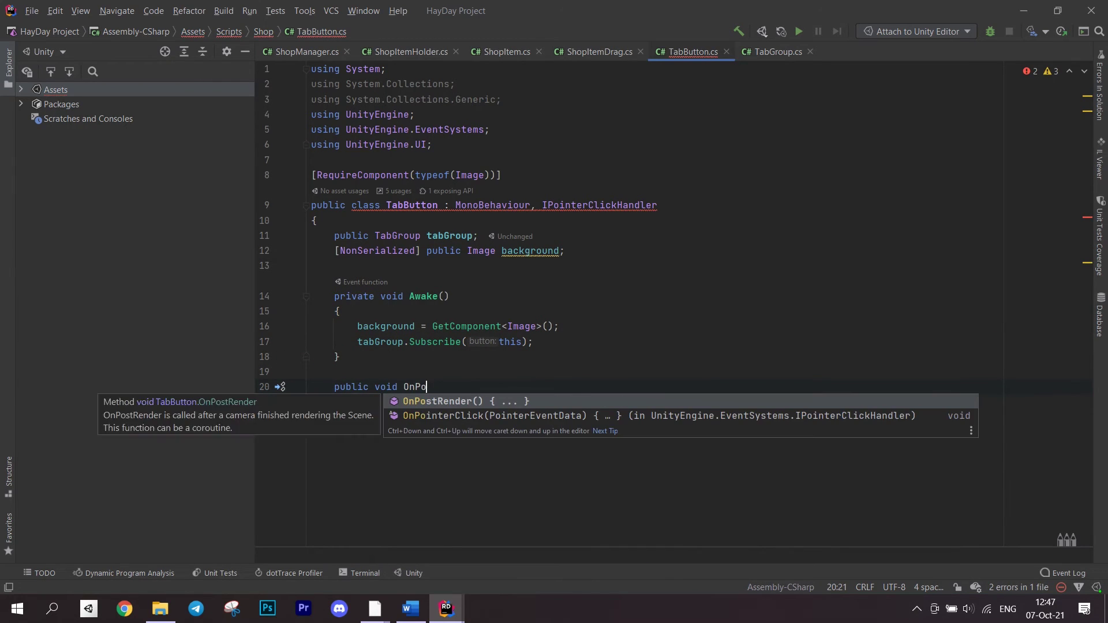
key(Down)
key(Return)
text(tabGrou)
key(Tab)
text(.O)
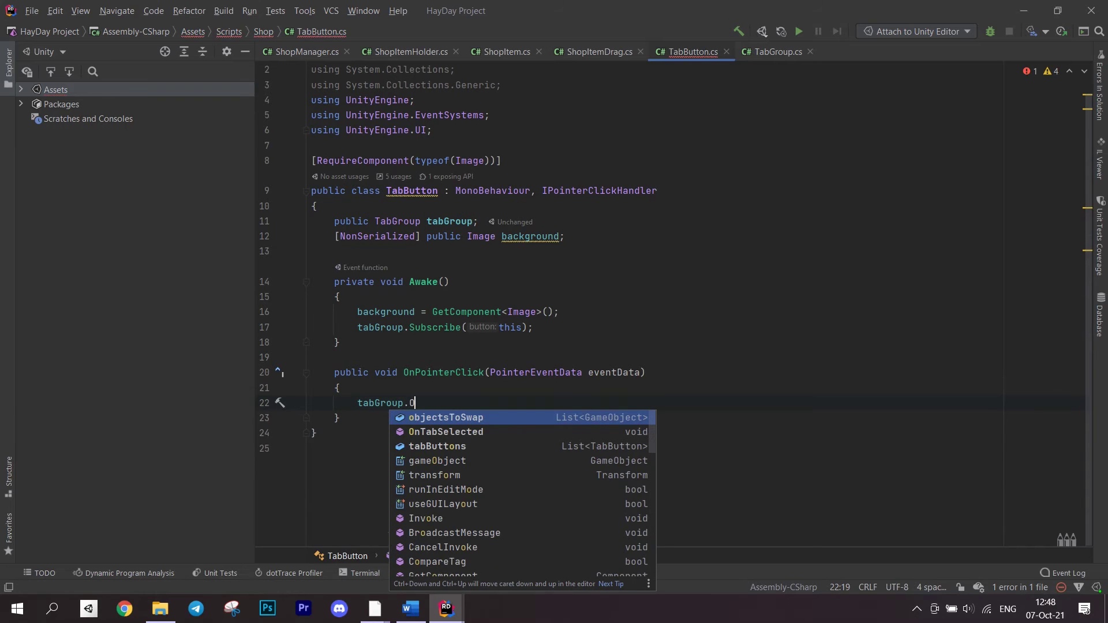
key(Tab)
text(this);)
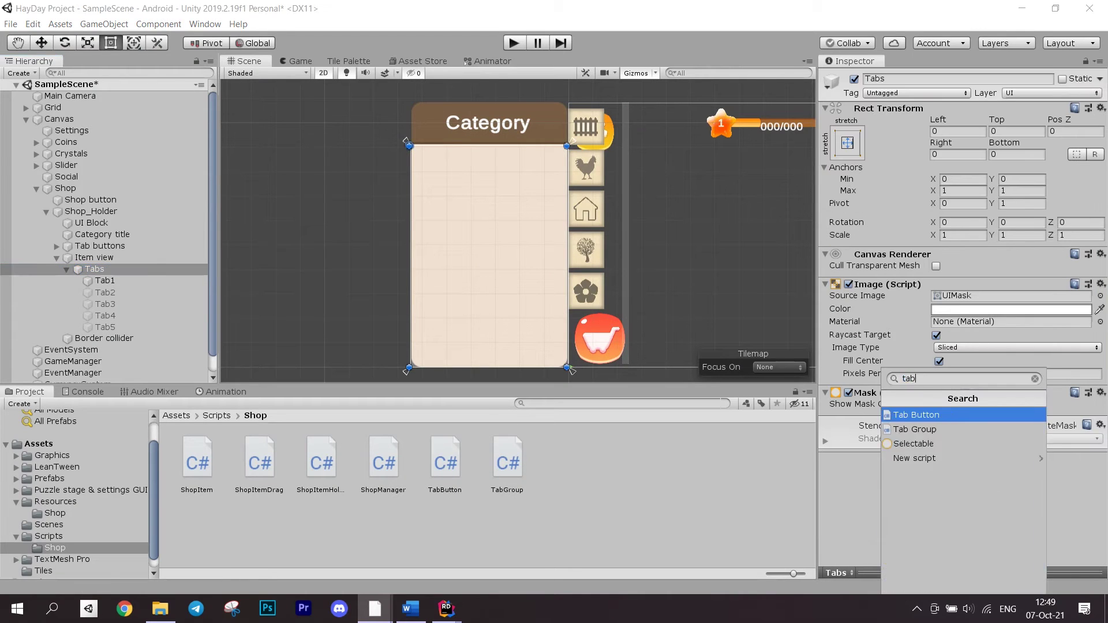
Step: Remove the Tab Group component from the Tabs object
click(915, 428)
click(100, 247)
right_click(1099, 254)
click(988, 277)
click(95, 269)
right_click(1100, 392)
key(Escape)
right_click(1100, 393)
click(1031, 454)
Step: Add a Tab Group component to the Tab buttons object
click(57, 258)
click(100, 246)
click(963, 356)
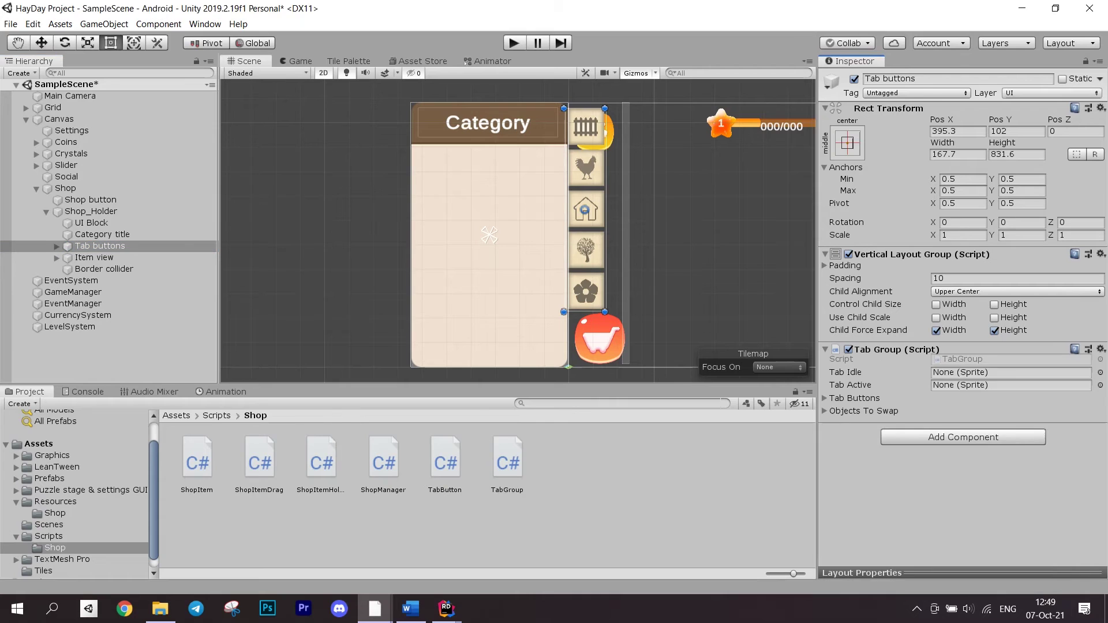
click(1095, 372)
text(box outline)
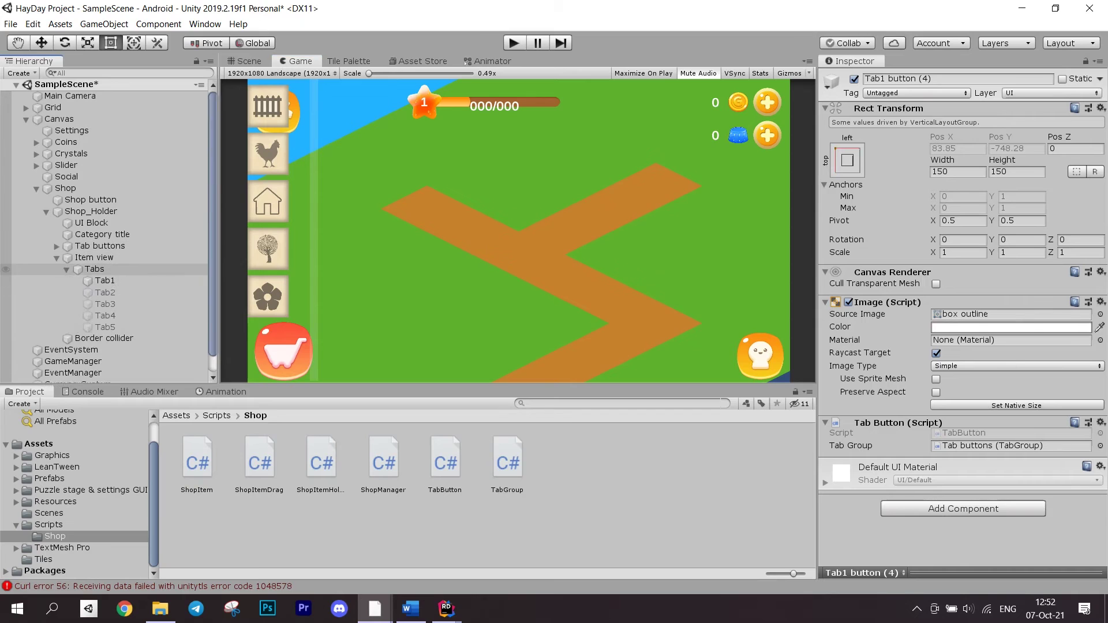
Step: Play the scene, open the shop in the Game view, and select Tab3 in the hierarchy
click(513, 43)
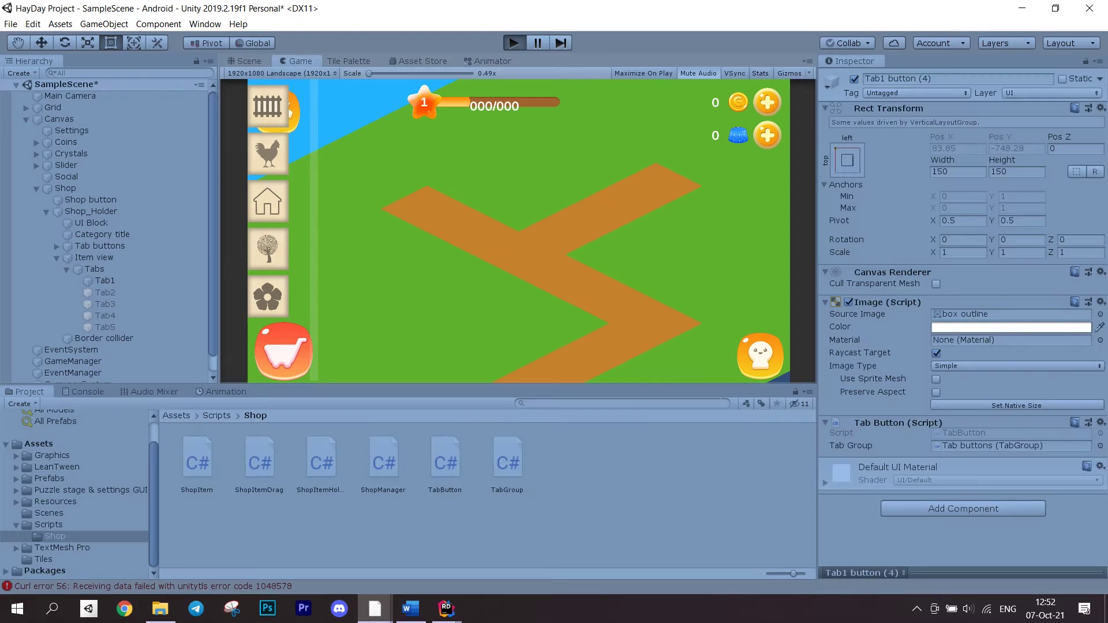
click(283, 351)
click(105, 303)
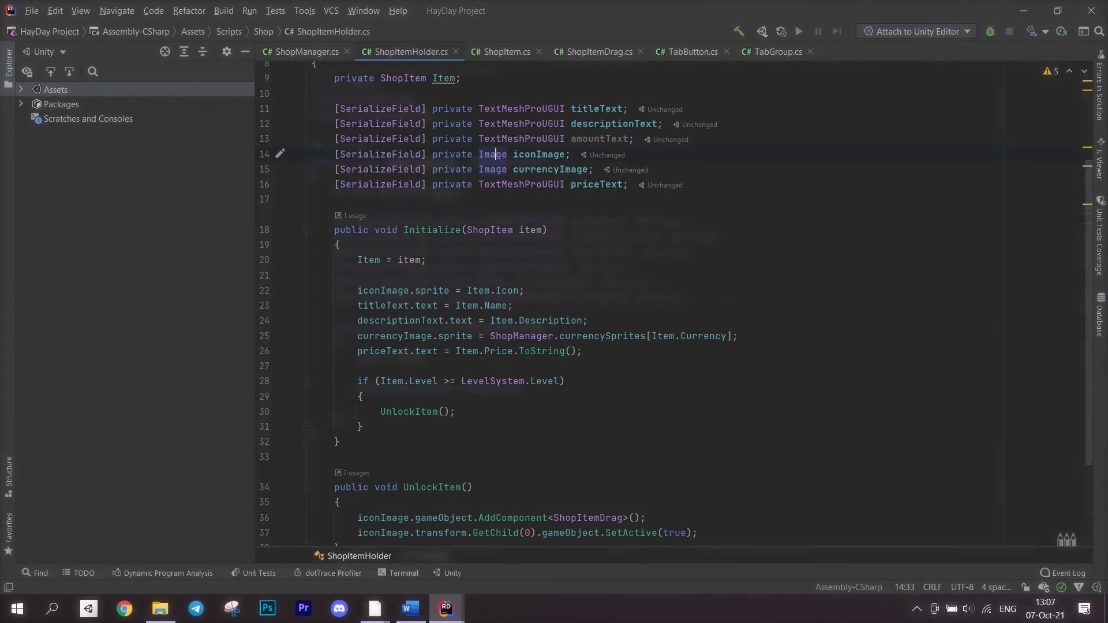
Step: In ShopManager.cs, fix the UnlockItem call on line 84 and delete the todo comment
key(ctrl+Tab)
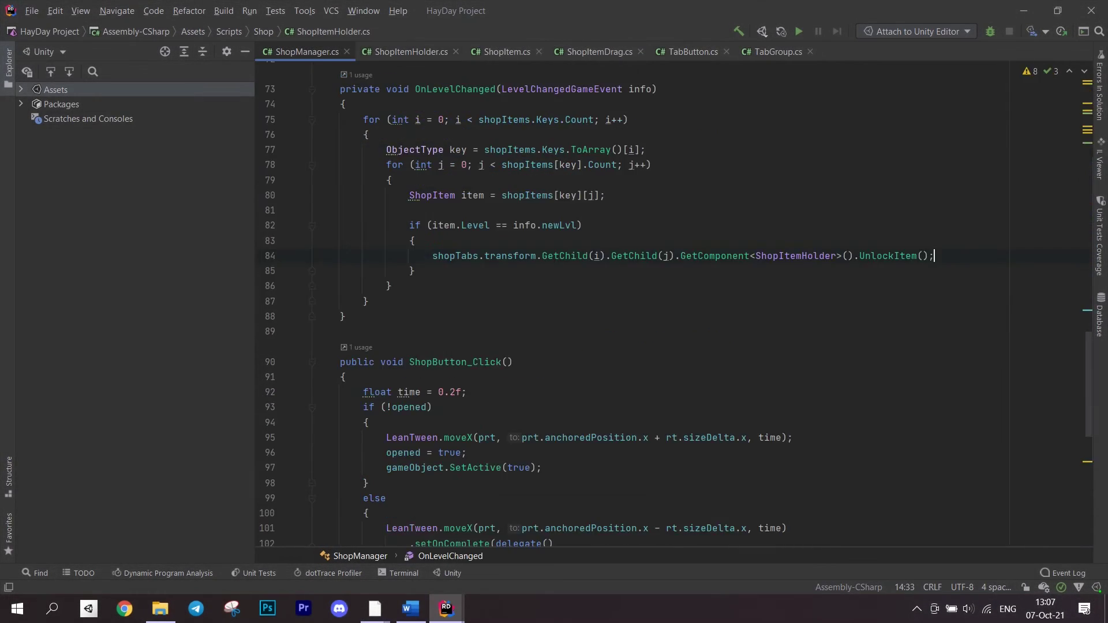
key(BackSpace)
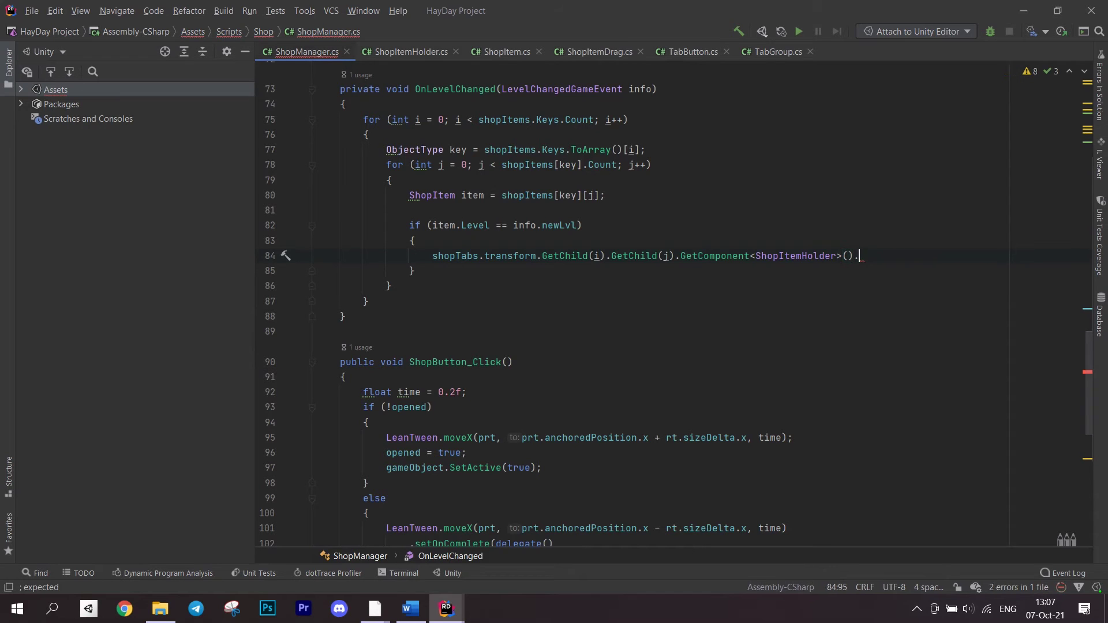
text(UnlockItem();)
scroll(606, 303, up, 3)
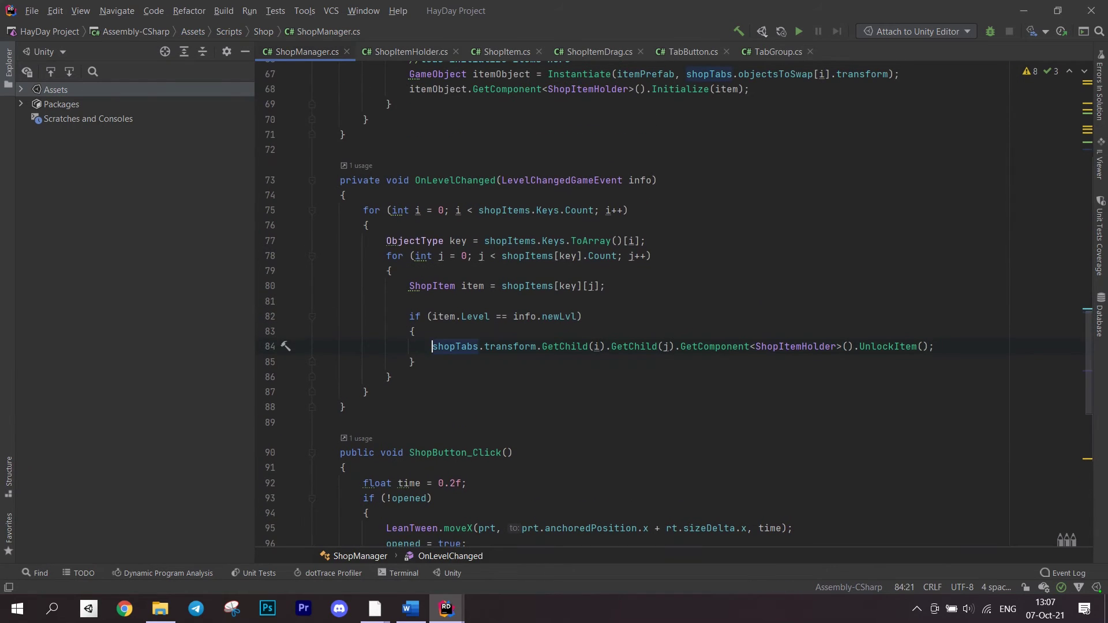
shift+click(488, 346)
scroll(606, 304, up, 5)
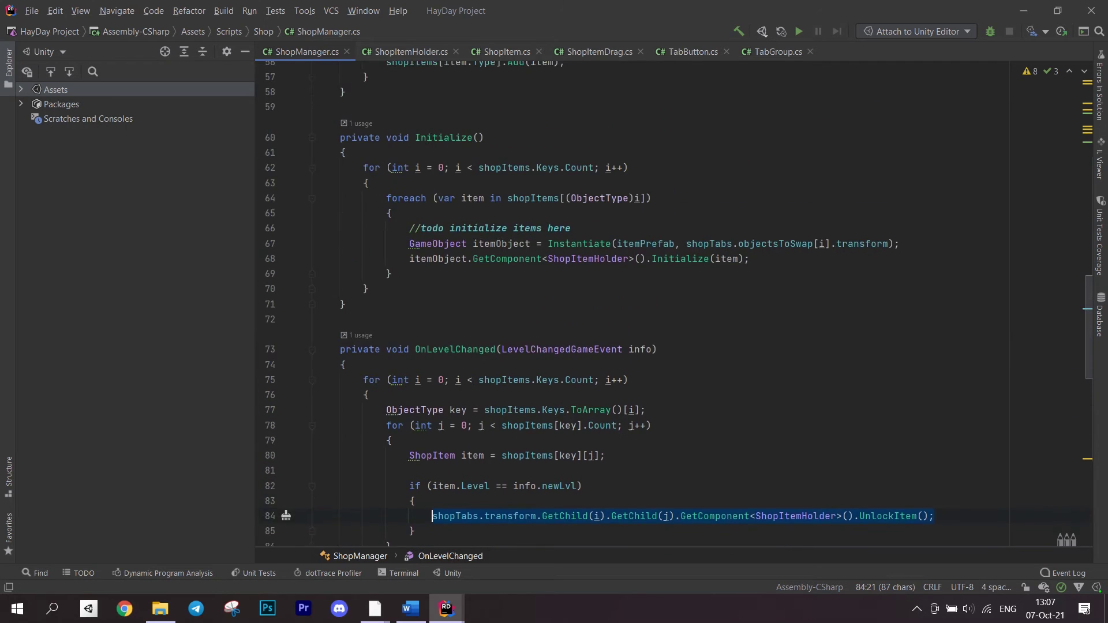
drag(572, 286, 393, 270)
key(Delete)
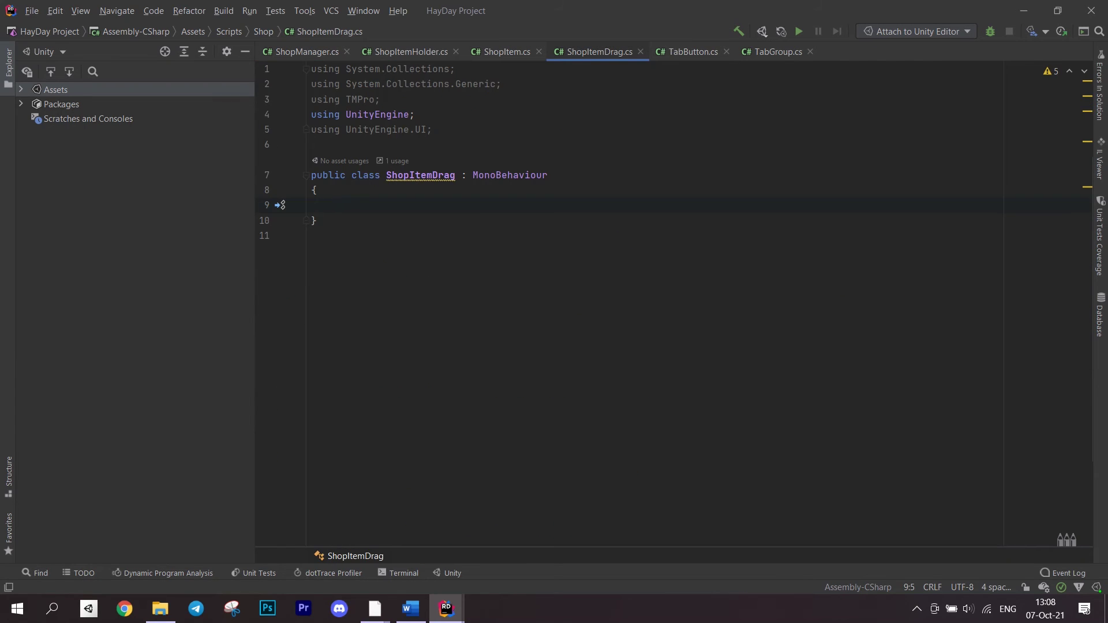
text(, IBegi)
Step: Give ShopItemDrag the three drag handler interfaces plus canvas, rt, cg, img, originPos and drag fields
key(Tab)
text(, )
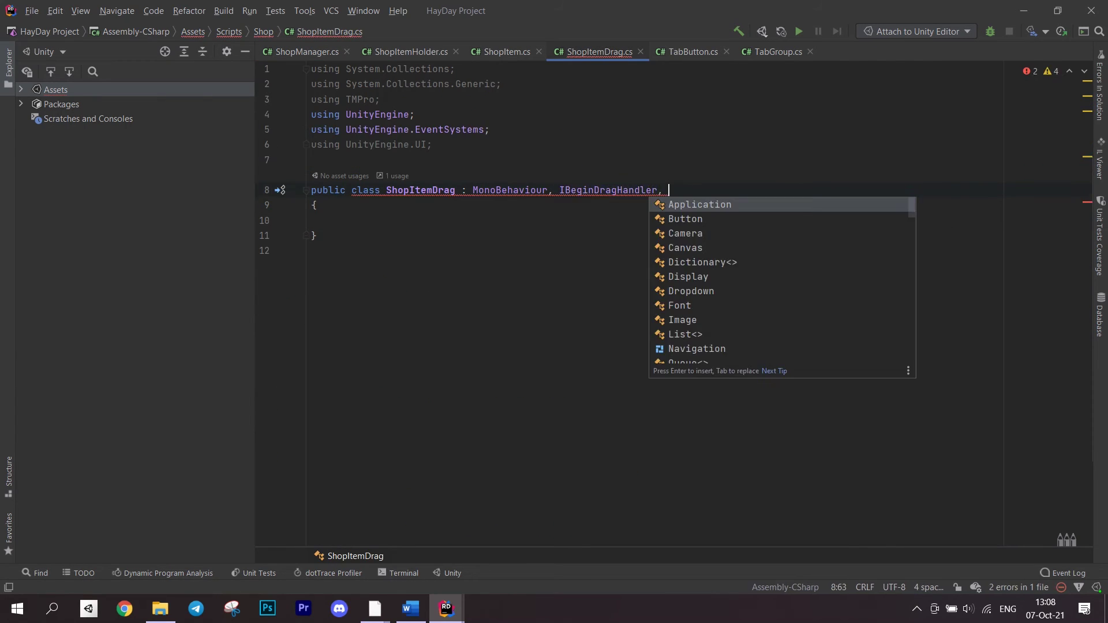
text(IEnd)
key(Tab)
text(, IDr)
key(Tab)
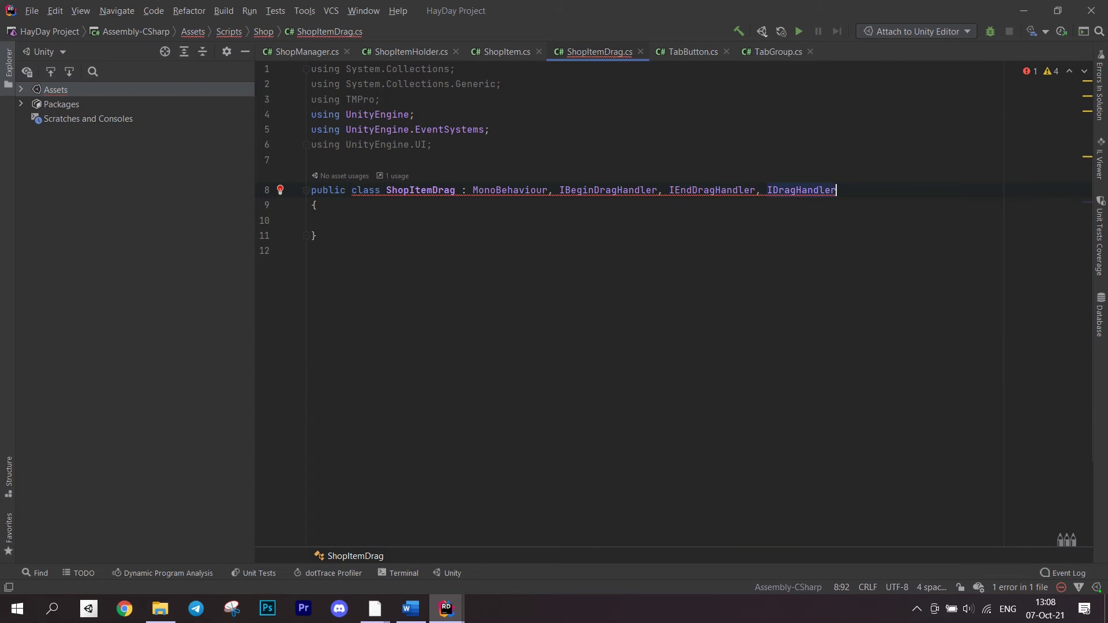
text(public s)
text(Can\)
text( canvas;)
key(Return)
key(Return)
text(private Rect)
key(Tab)
text(rt;)
key(Return)
text(private )
text(CanvasGroup cg;     private )
text(Image img;)
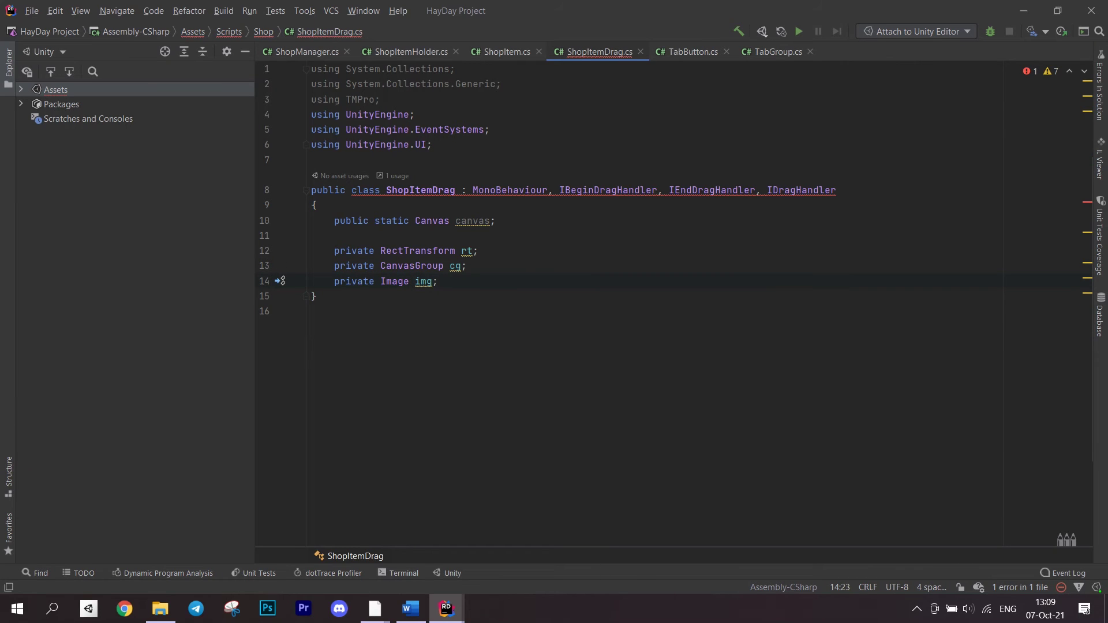
key(Return)
text(pri)
key(Tab)
text(Vector3 originPos;)
key(Return)
text(bool drag;)
Step: Add Awake caching the components via GetComponent and storing originPos from anchoredPosition
key(Return)
key(Return)
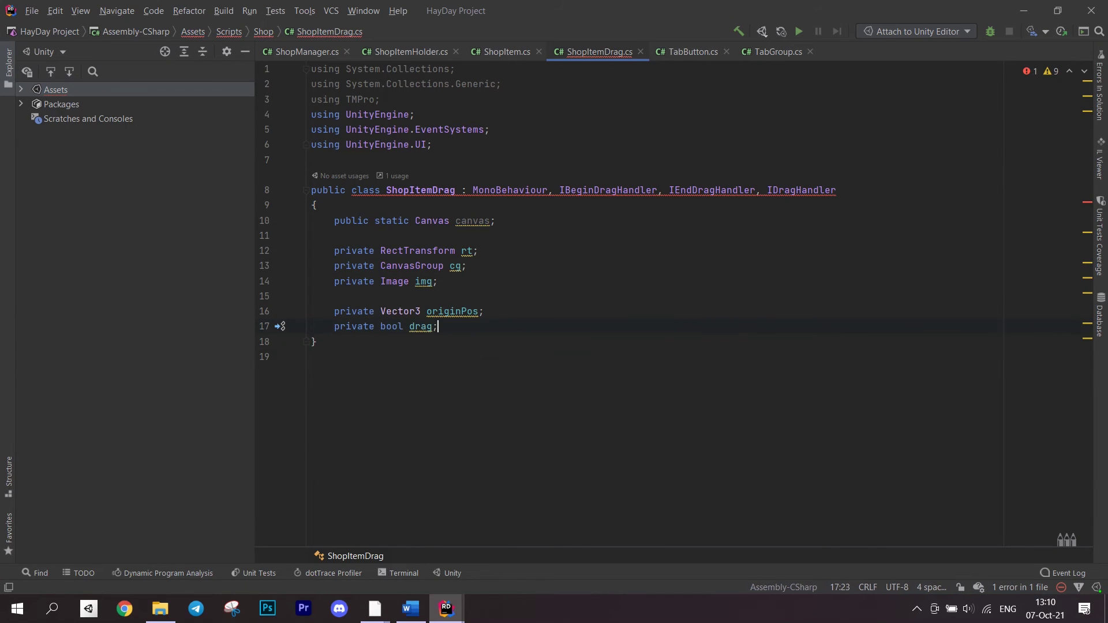
text(pri)
key(Tab)
text(void A)
key(Tab)
text(rt = GetComponent)
key(Return)
text(cg = GetComponent<CanvasGroup>();)
key(Return)
text(img = Get)
key(Return)
text(Image)
text(;)
key(Return)
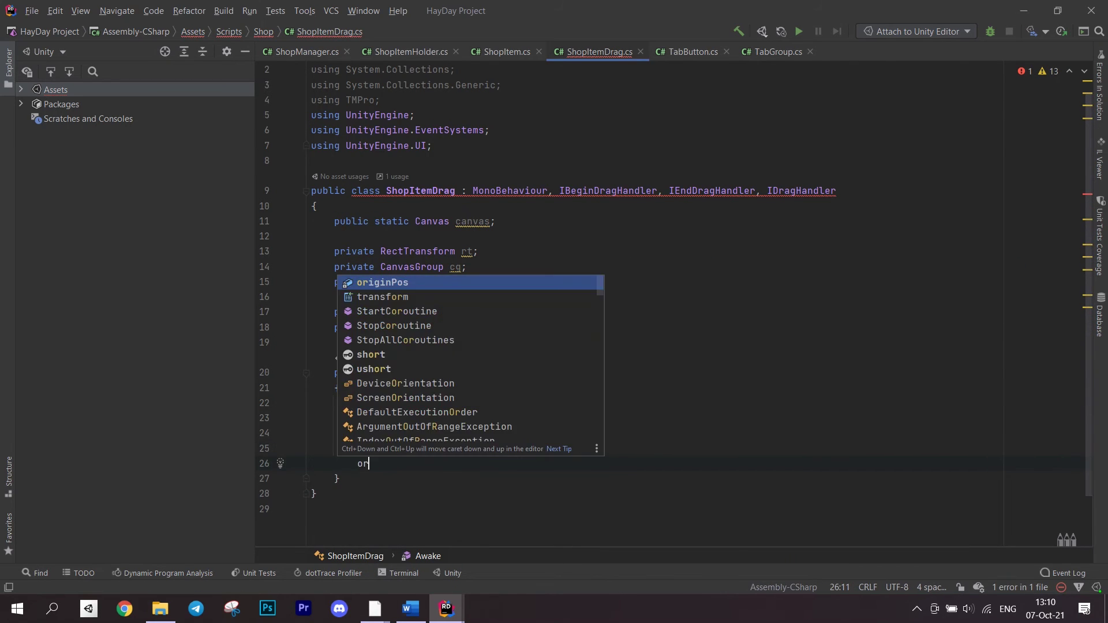
text(ori)
key(Tab)
text(= rt.anc)
key(Tab)
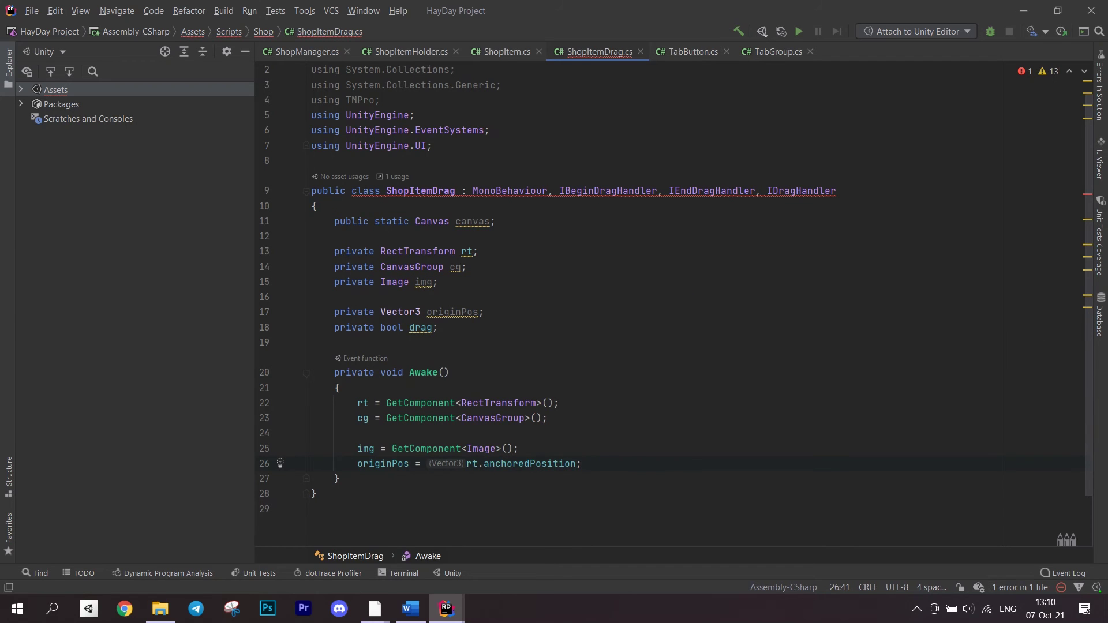
text(public vo)
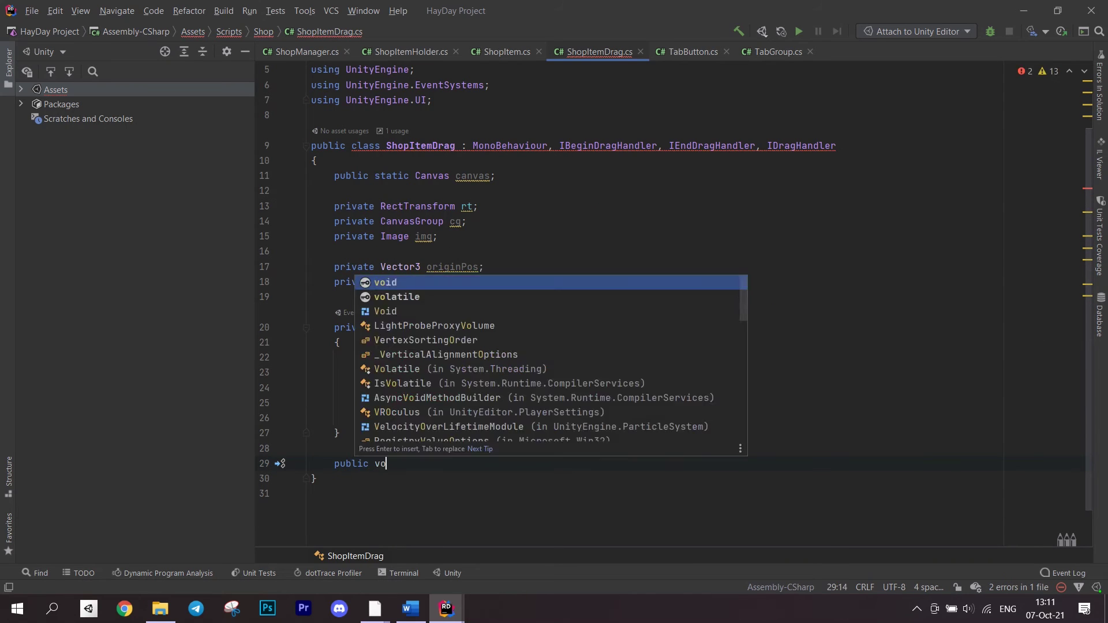
text(id OnBeginDra)
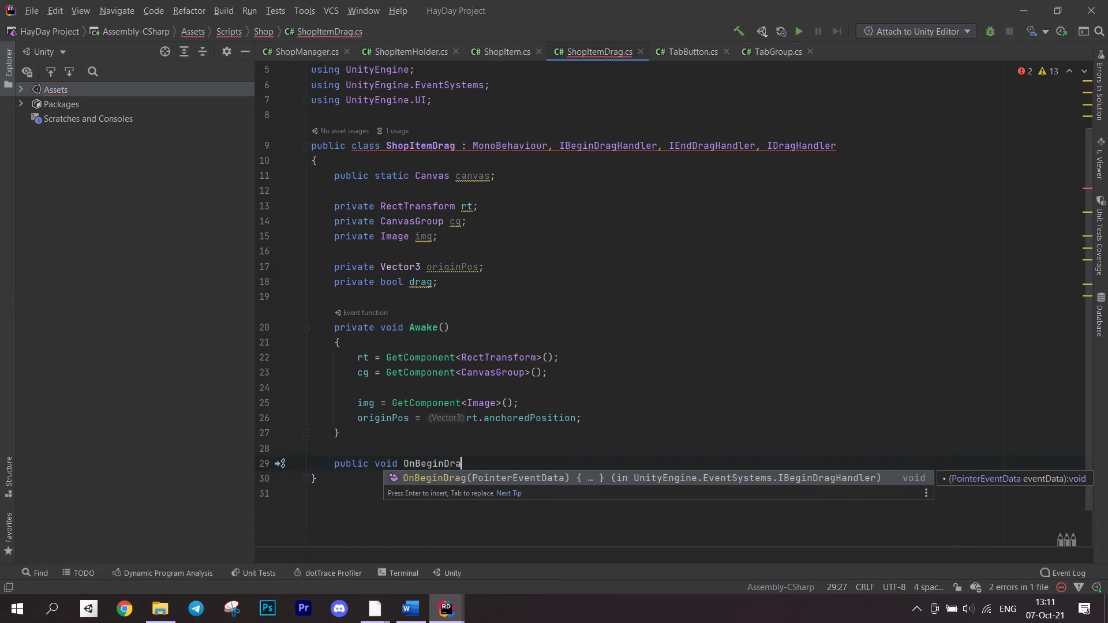
Step: Implement OnBeginDrag to set the drag flag, cg.blocksRaycasts and img.maskable
key(Tab)
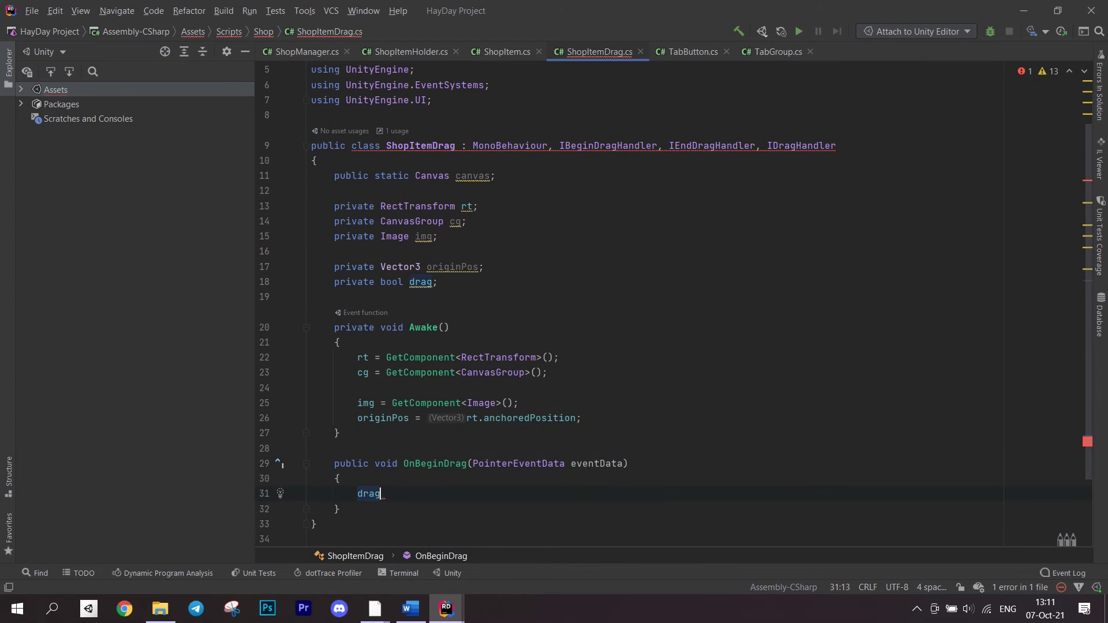
text(= true;)
key(Return)
text(cg.bl)
key(Tab)
key(Return)
text(img.mas)
key(Tab)
text(= tr)
key(Tab)
text(;)
scroll(555, 347, down, 4)
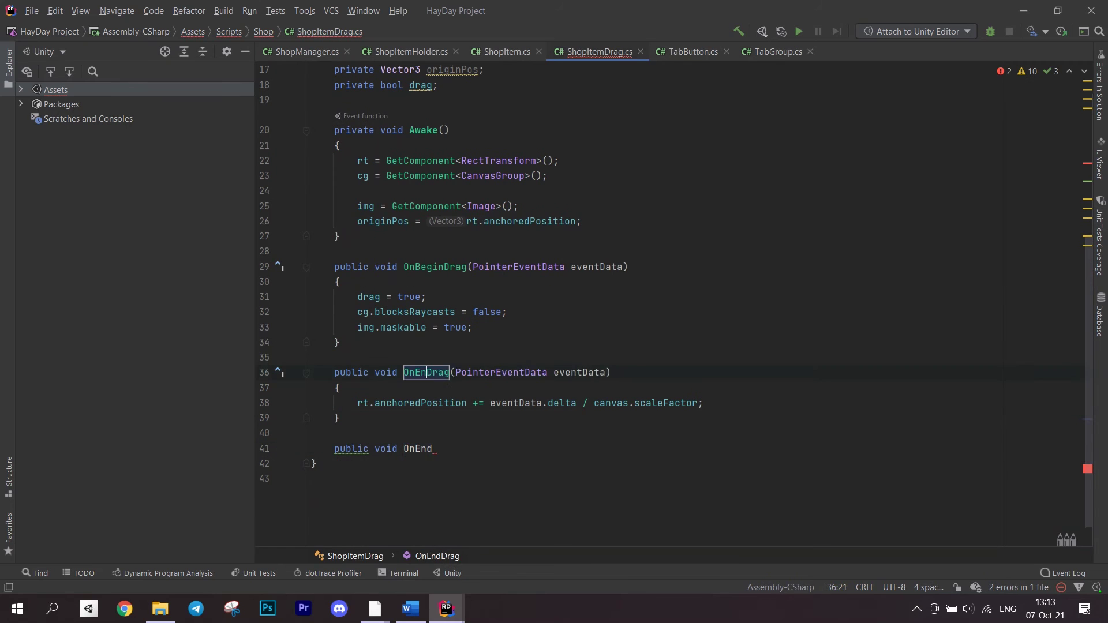
text(Drag)
Step: Implement OnEndDrag to clear drag, restore blocksRaycasts and maskable, and reset anchoredPosition to originPos
key(Tab)
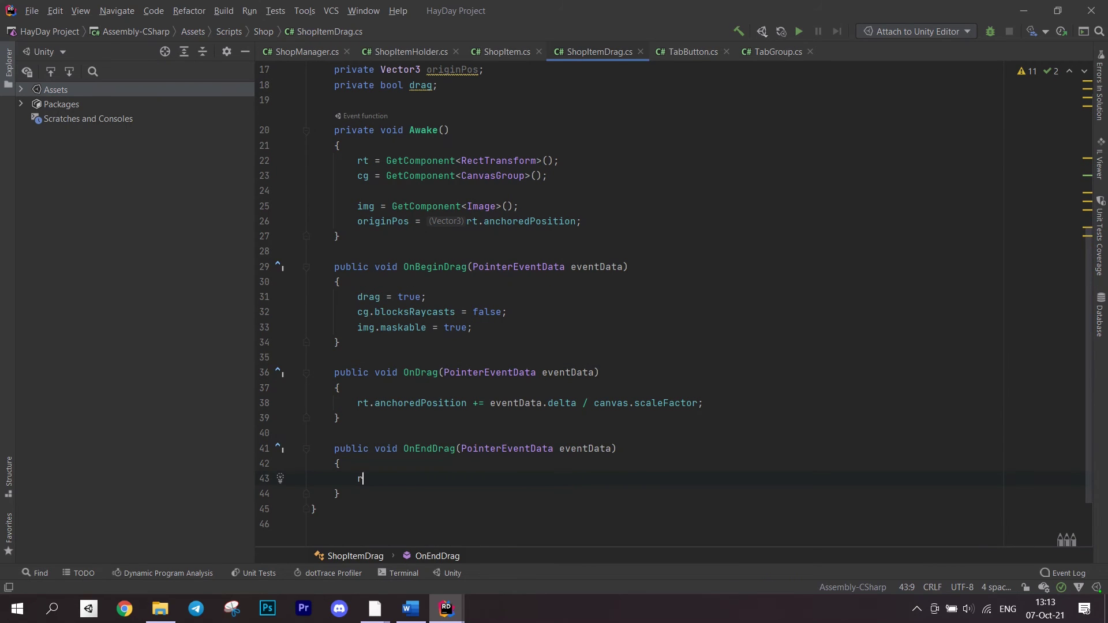
key(Return)
text(rt)
key(BackSpace)
key(BackSpace)
text(dr)
key(Tab)
text(.fal)
key(BackSpace)
key(BackSpace)
key(BackSpace)
text(ag = false;)
key(Return)
text(cg)
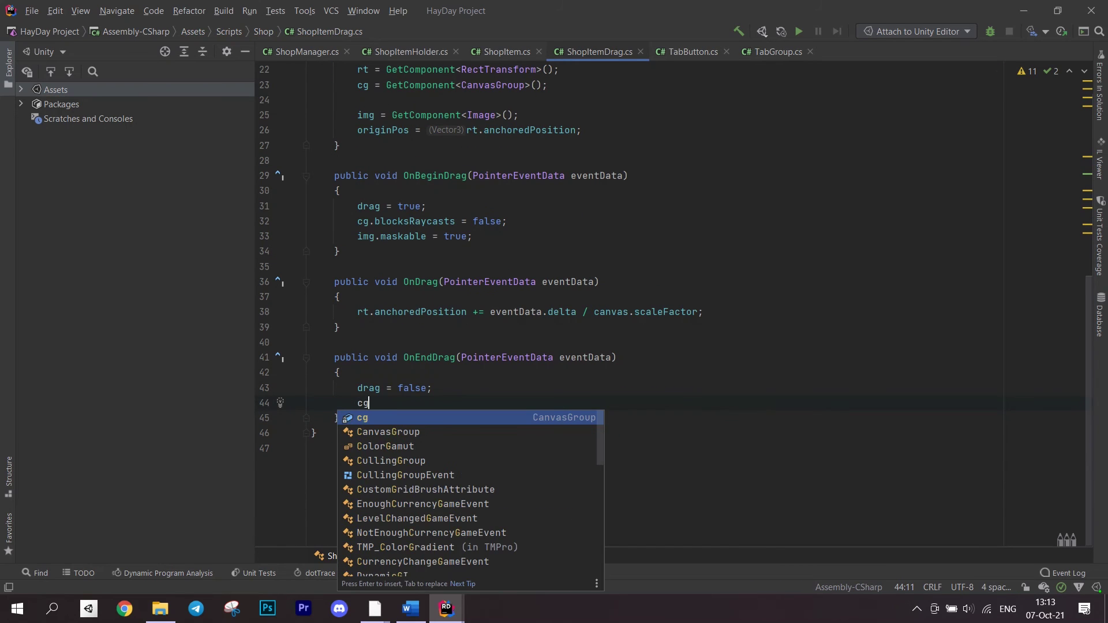
text(.bl)
key(Tab)
text(= truemg.mask)
key(Tab)
text(= true;)
key(Return)
text(r)
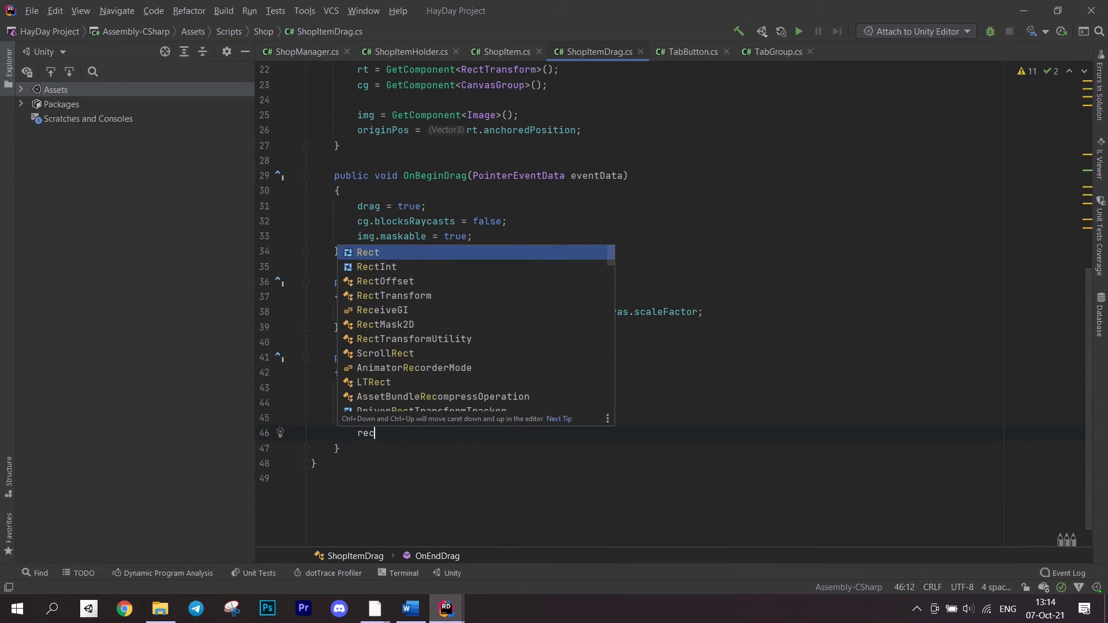
text(e)
key(BackSpace)
text(t.an)
key(Tab)
text(= ori)
key(Tab)
text(;)
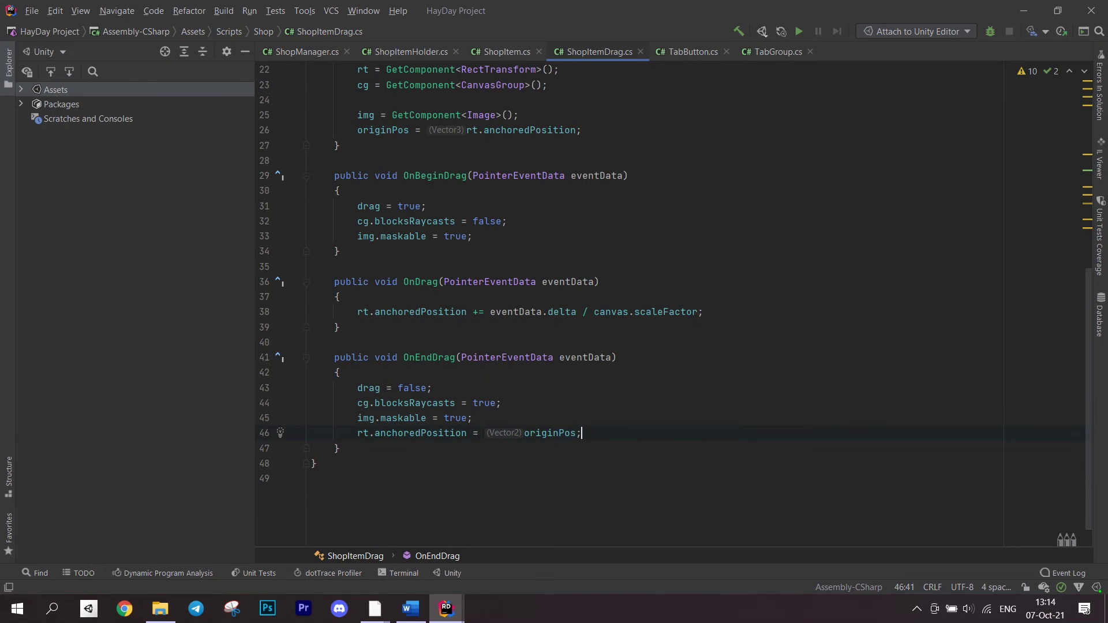
text(pri)
Step: Add OnTriggerEnter2D calling ShopManager.current.ShopButton_Click() and setting the img colour alpha to 0
key(Tab)
text(void OnTrigger)
key(Down)
key(Down)
key(Down)
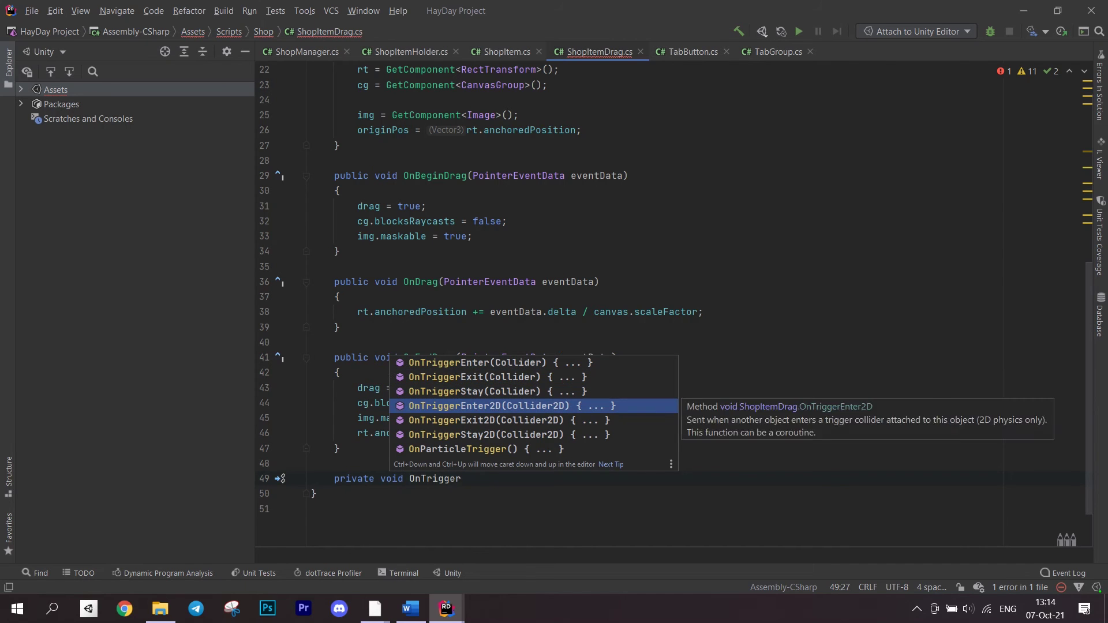
key(Return)
text(Shop)
key(Tab)
text(.)
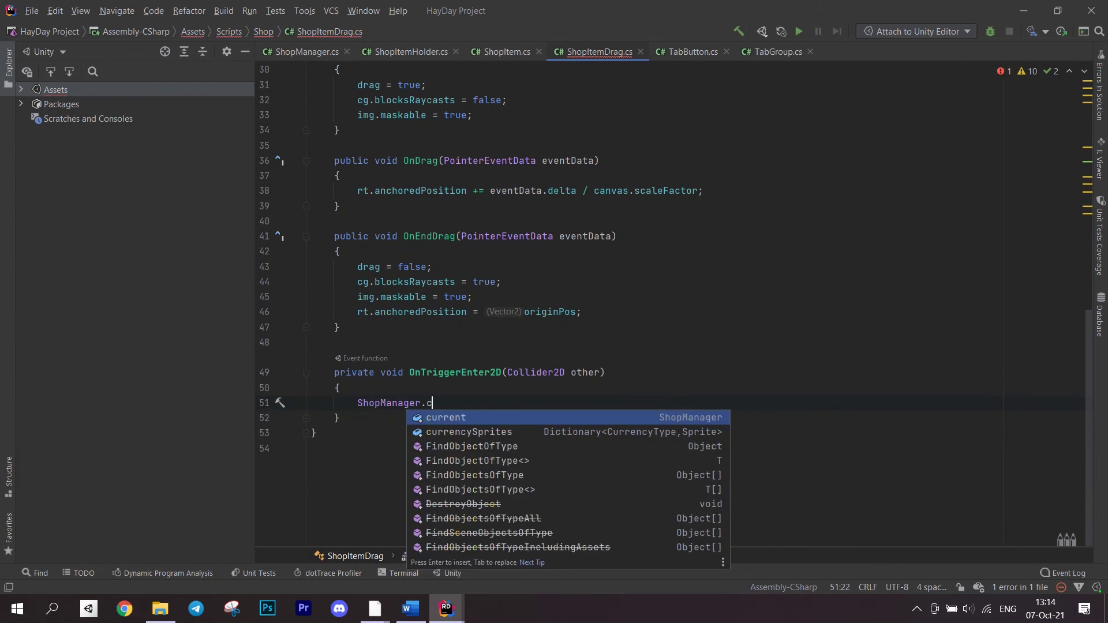
key(Tab)
text(.sh)
key(Tab)
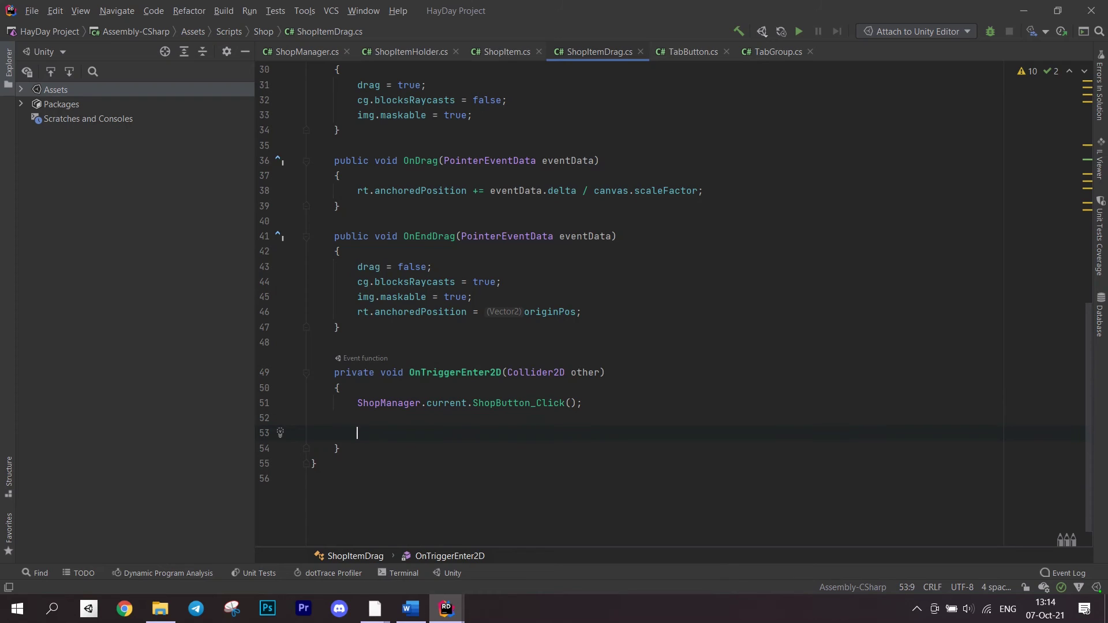
text(Col)
key(Tab)
text(c = im)
key(Tab)
text(.color;)
key(Return)
text(c.a = 0.5f;)
key(Return)
text(im)
key(Tab)
text(.)
key(Tab)
text(= c;)
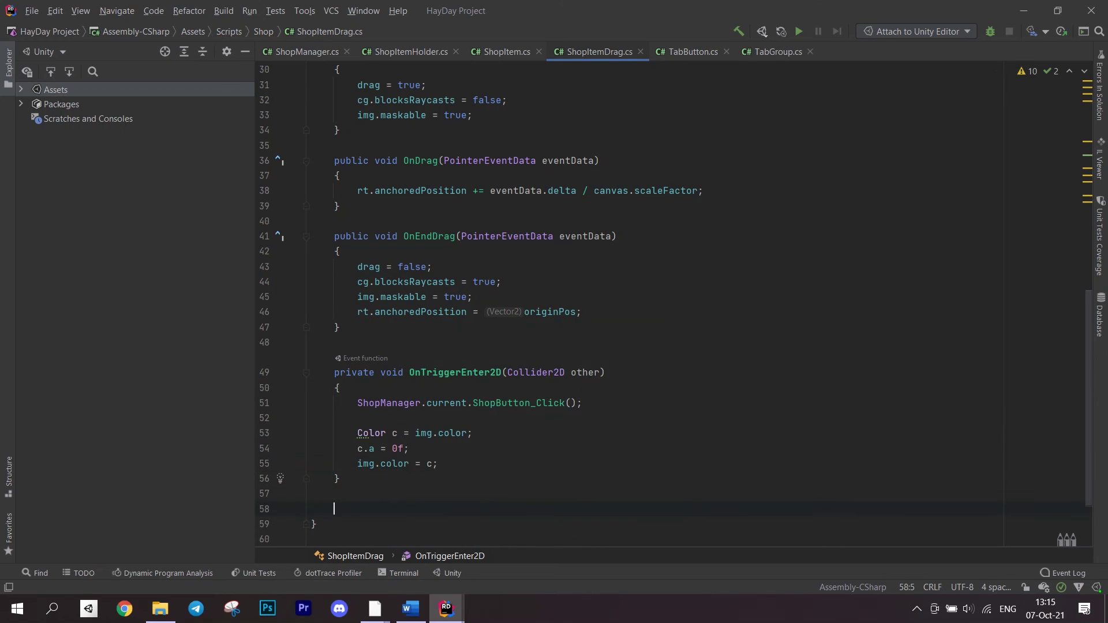
text(private voi)
Step: Add OnEnable resetting the drag flag, blocksRaycasts, maskable and position to originPos
key(Tab)
text(OnEna)
key(Tab)
text(drag = false;)
key(Return)
text(canvas)
text(cg.blo)
key(Tab)
text(= true;)
key(Return)
text(img.mask)
key(Tab)
text(true;)
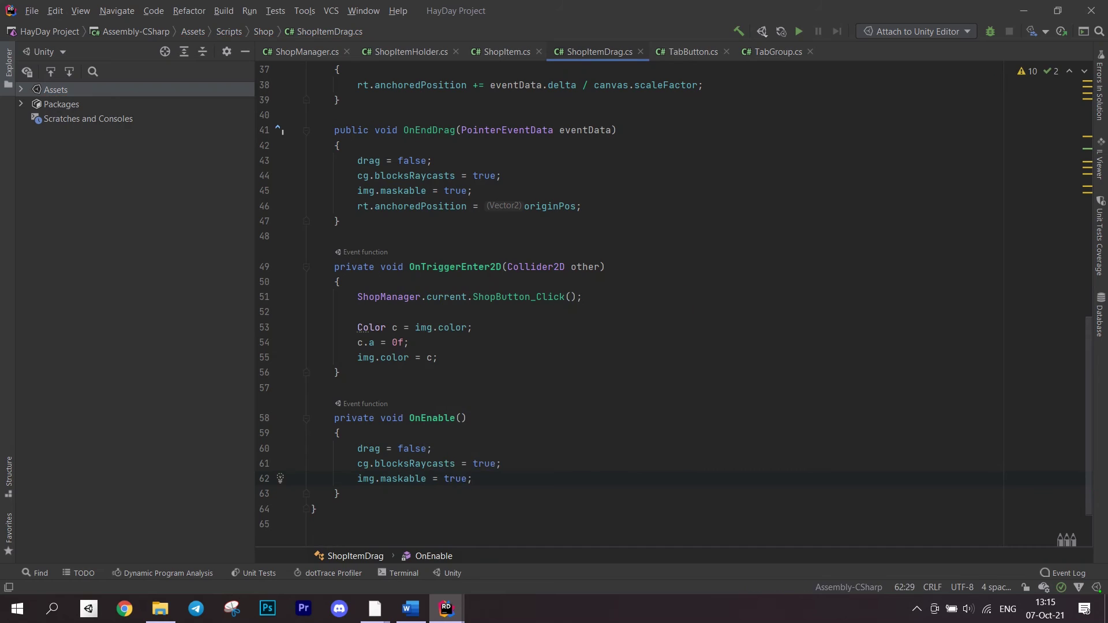
key(Return)
text(rt.anch)
key(Tab)
text(= originPos;)
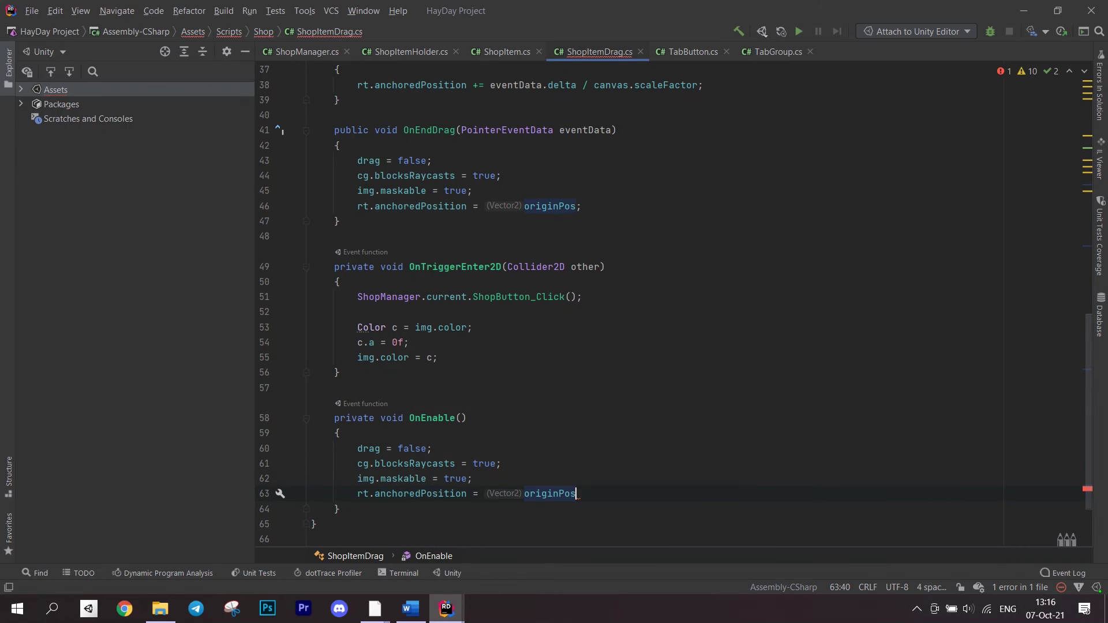
Step: Copy the three img colour lines into OnEnable to reset the item's colour
drag(442, 357, 361, 327)
key(ctrl+c)
click(364, 403)
key(Return)
key(ctrl+v)
Step: In GameManager's Awake, add ShopItemDrag.canvas = canvas.GetComponent<Canvas>()
key(ctrl+Tab)
key(Return)
key(Return)
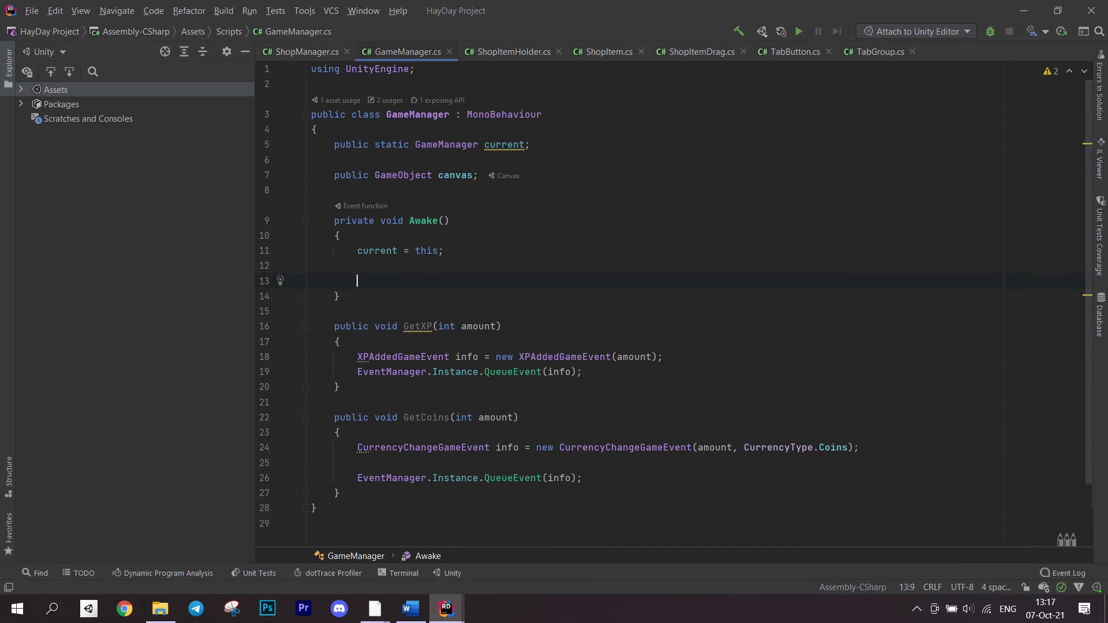
text(Sho)
key(Tab)
text(.canvas)
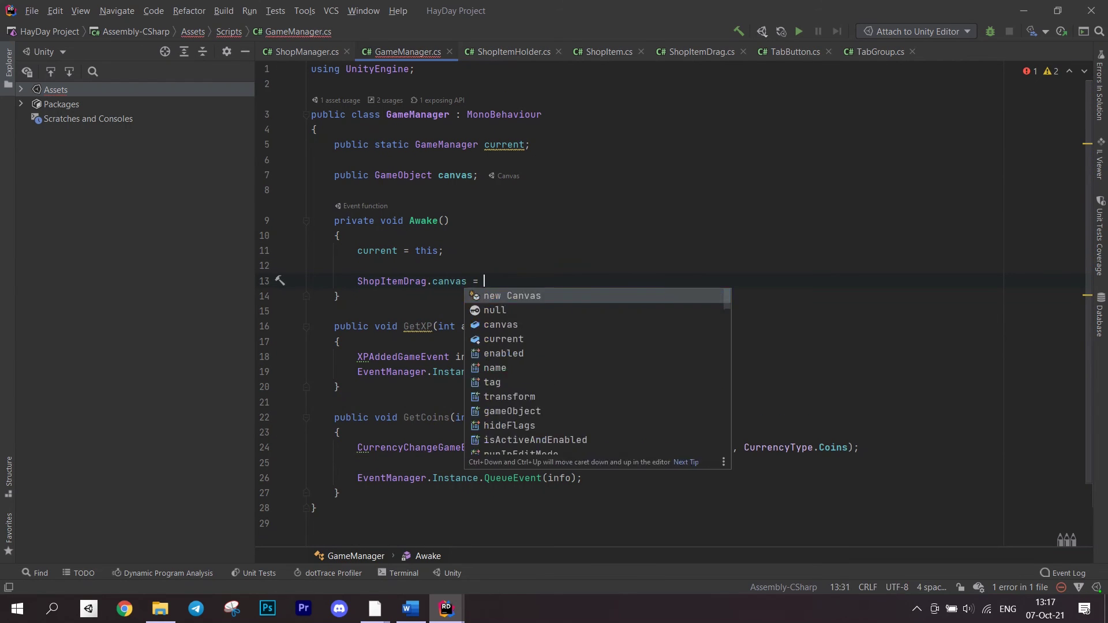
text( = canvas;)
key(Left)
text(.GetCom)
key(Tab)
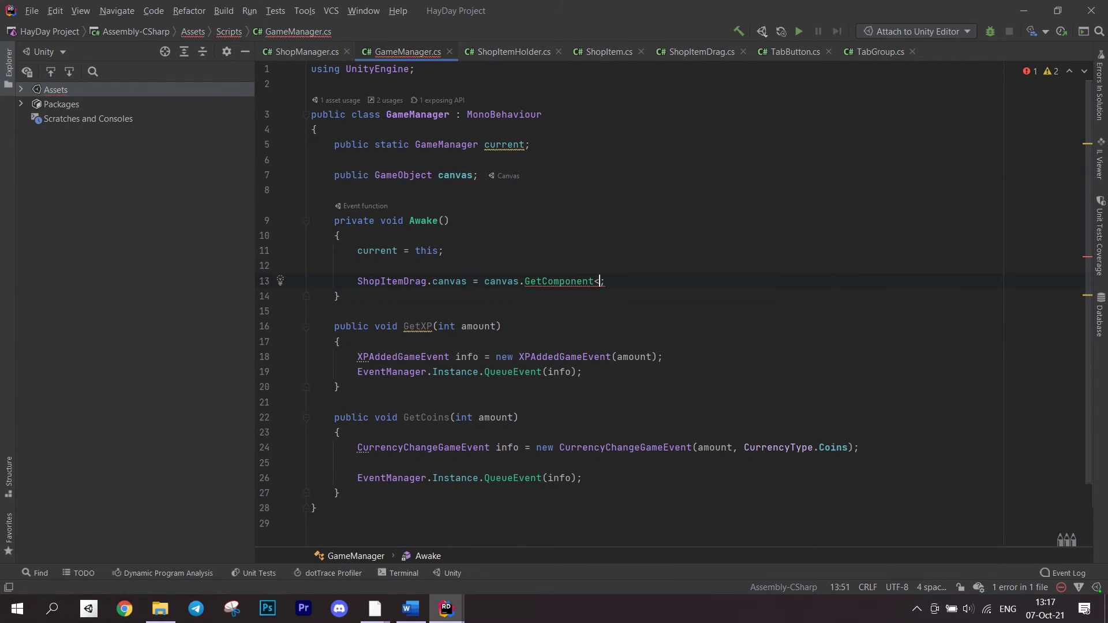
text(<Cam)
key(BackSpace)
text(nvas>)
key(Tab)
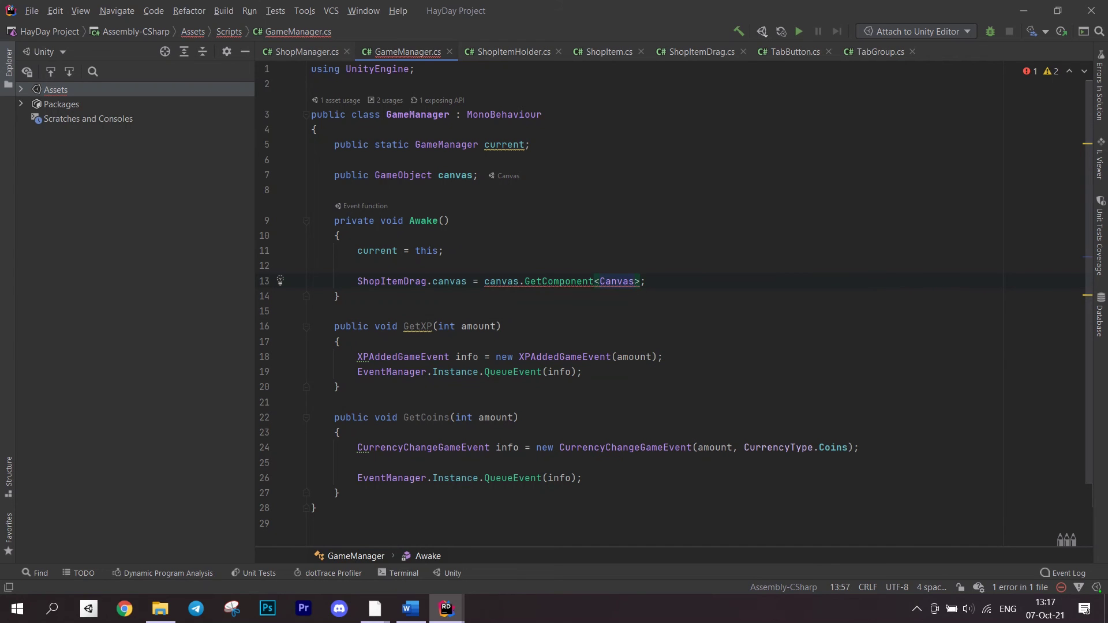
text(())
Step: Select the GetXP and GetCoins methods below Awake
key(ctrl+a)
click(280, 295)
key(ctrl+shift+End)
Step: Delete the selected methods, inspect the Icon object's components, and enter Play mode
key(Delete)
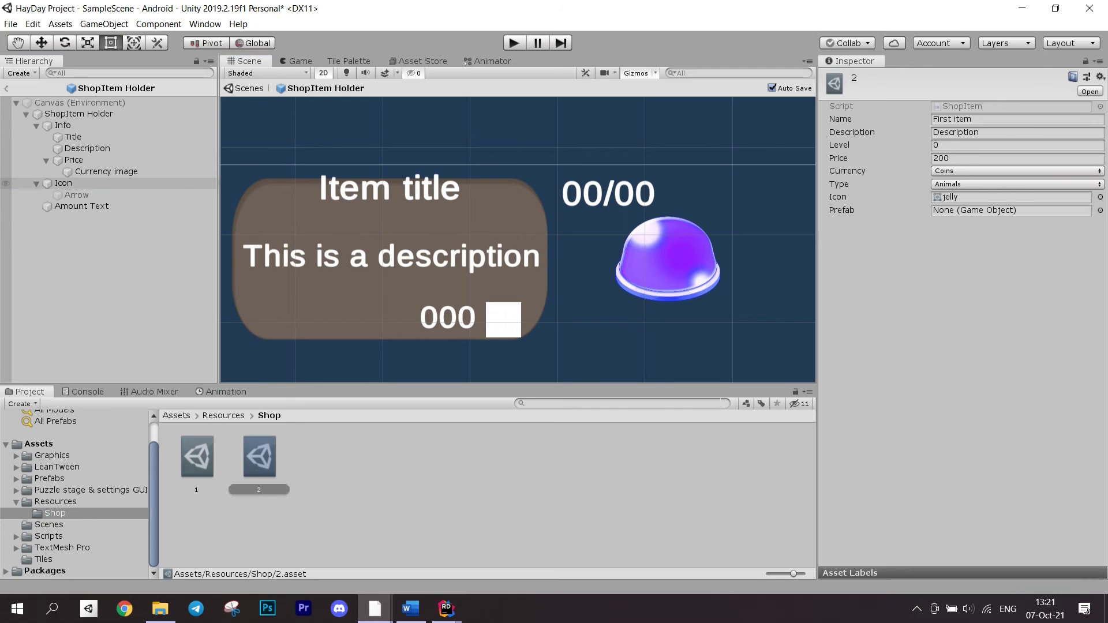
click(64, 183)
scroll(957, 347, down, 5)
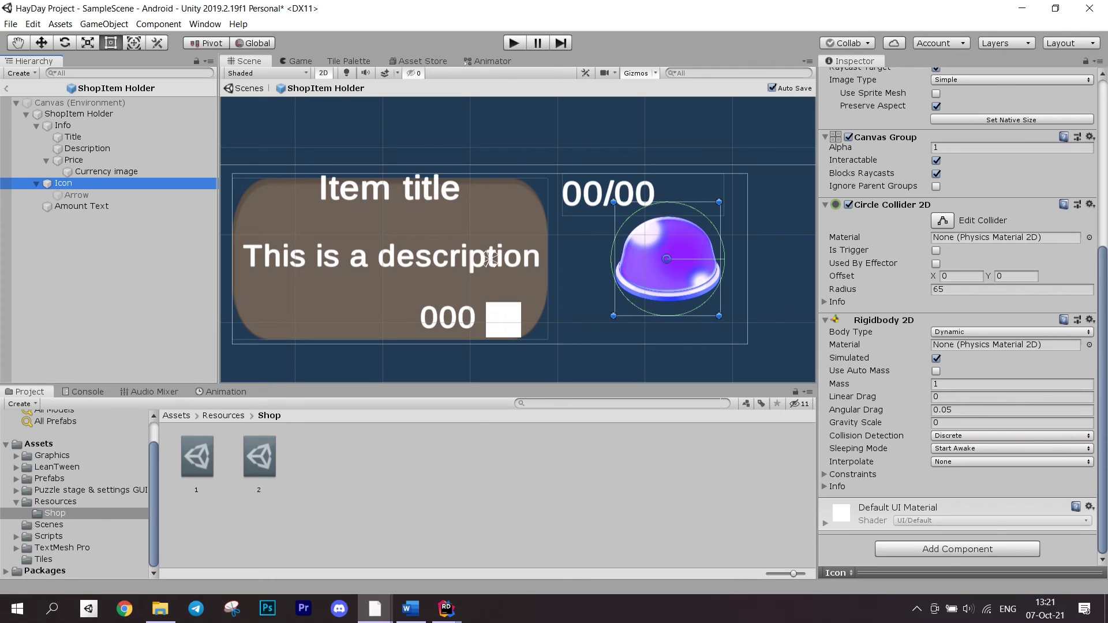
scroll(957, 347, up, 5)
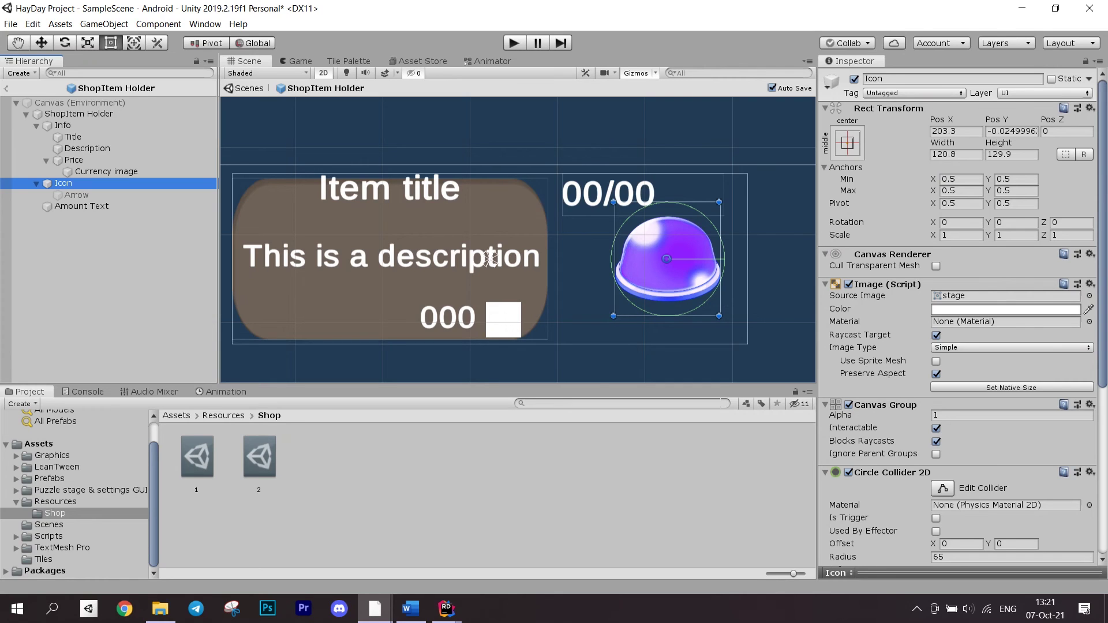
click(512, 42)
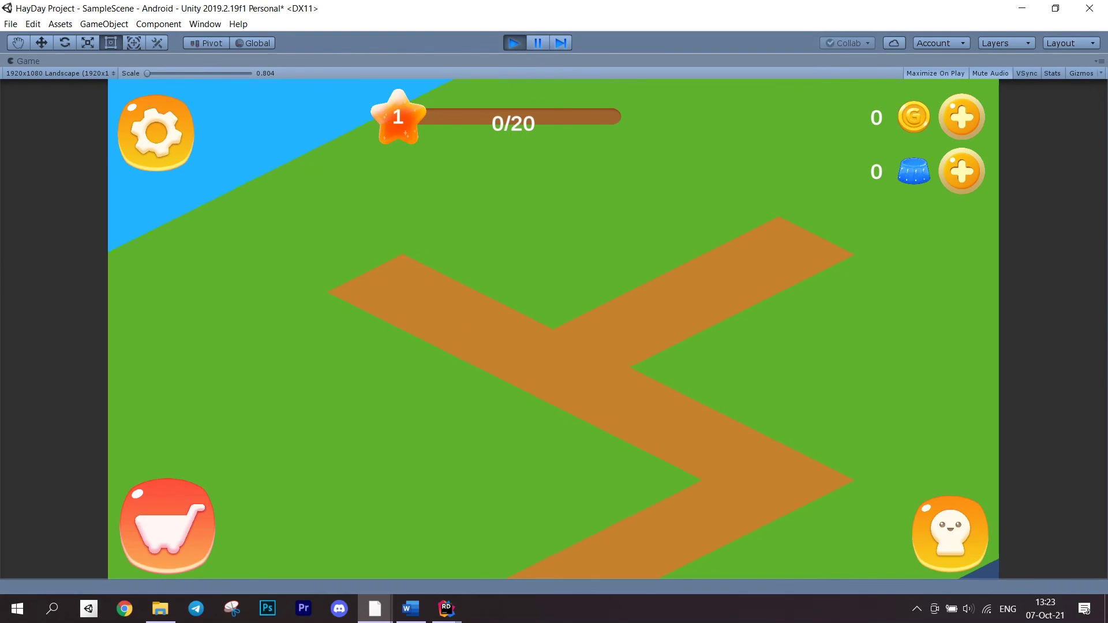
Step: Drag the jelly from the shop onto the field, then reopen the shop on the chicken tab
click(169, 523)
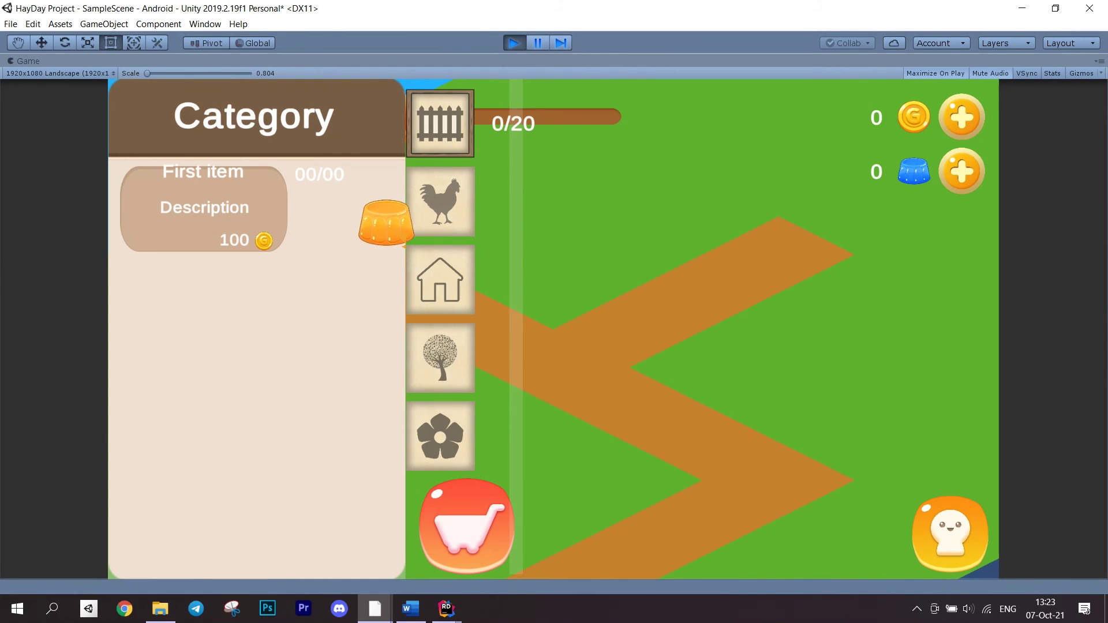
drag(351, 212, 554, 287)
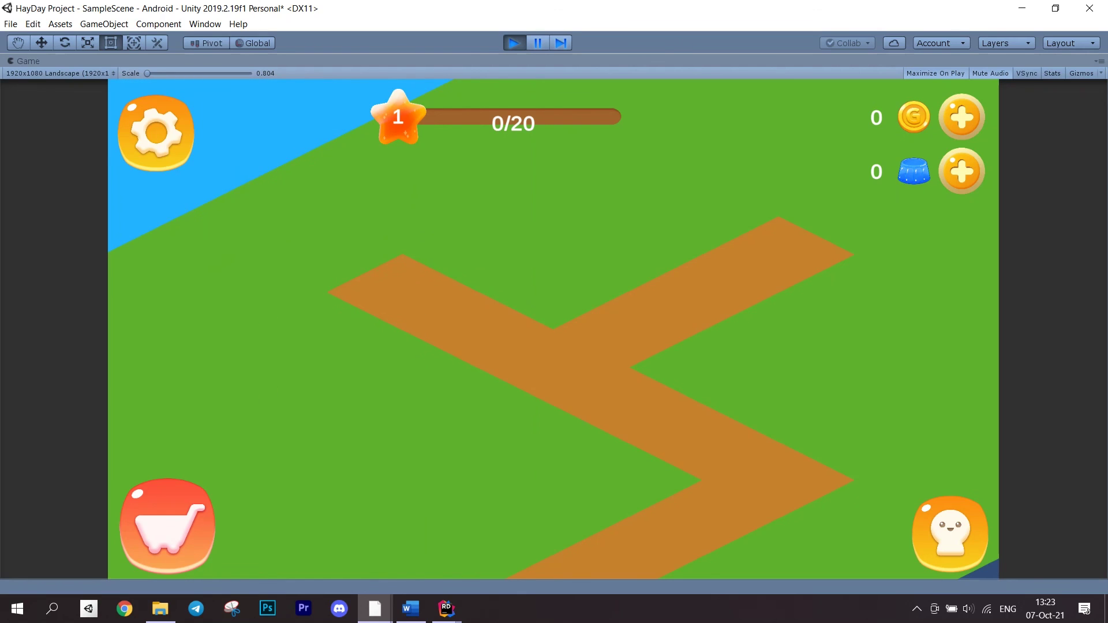
click(169, 523)
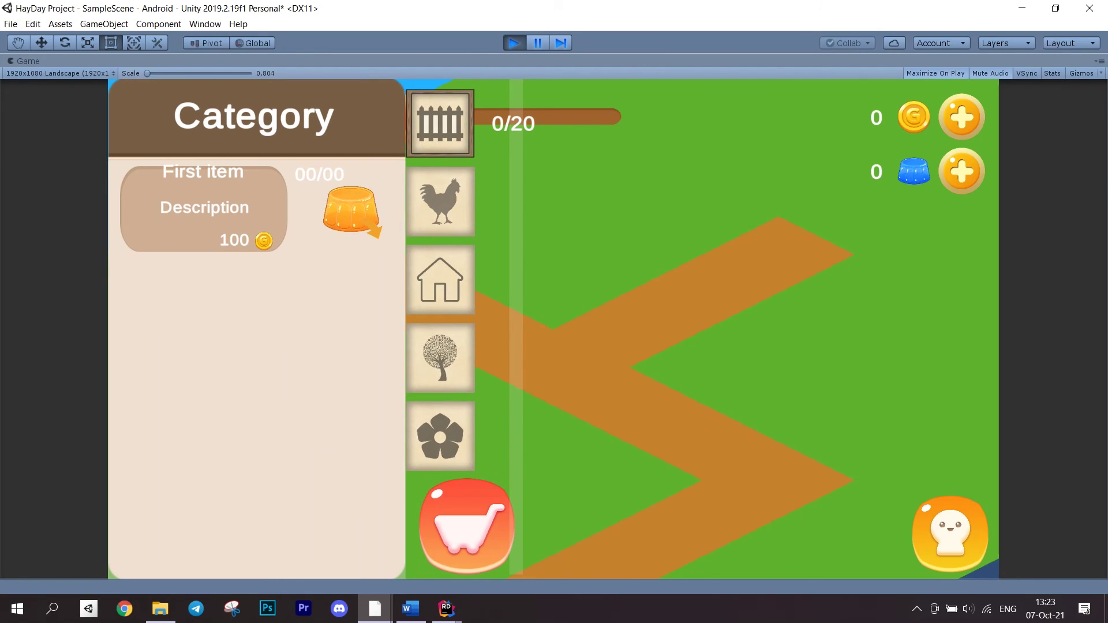
click(441, 202)
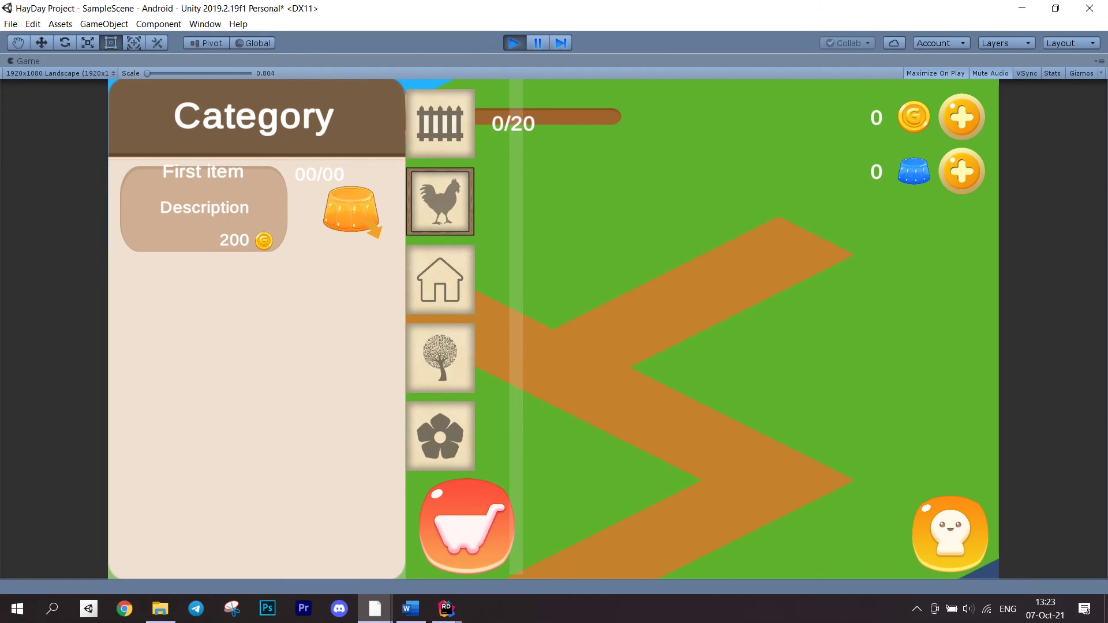